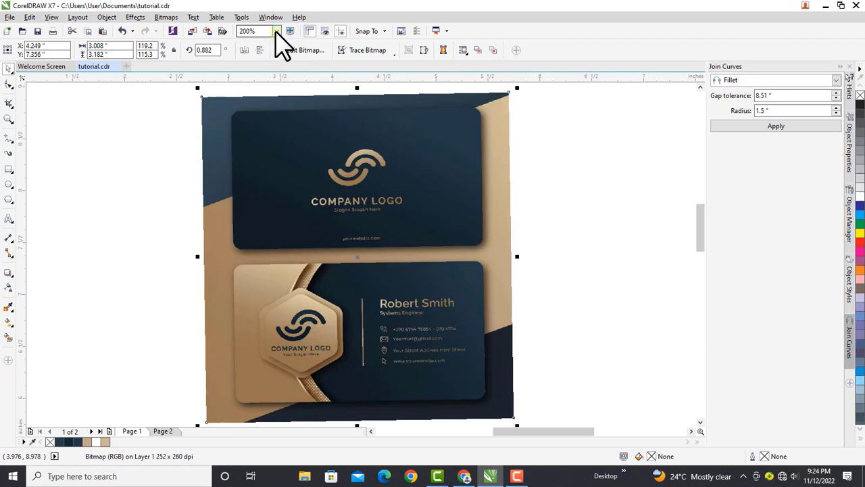
# Move the business card reference image slightly lower and to the left on the page
pyautogui.click(277, 31)
pyautogui.click(258, 58)
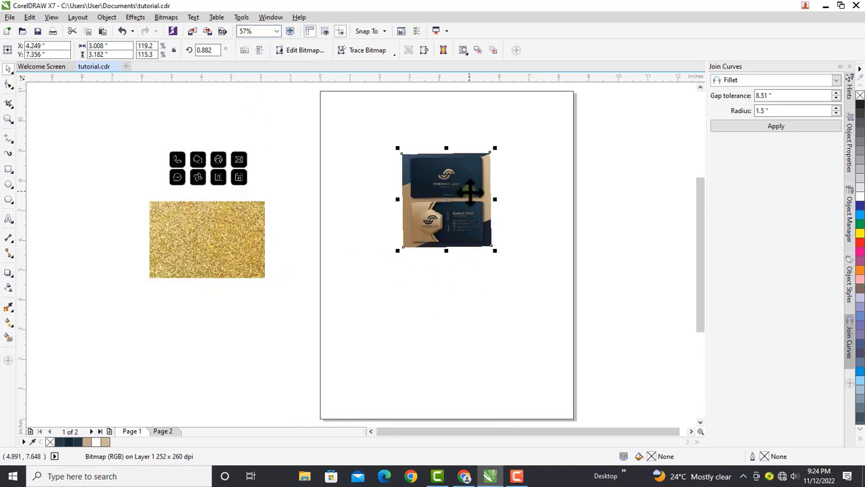
pyautogui.moveTo(469, 211); pyautogui.dragTo(459, 224)
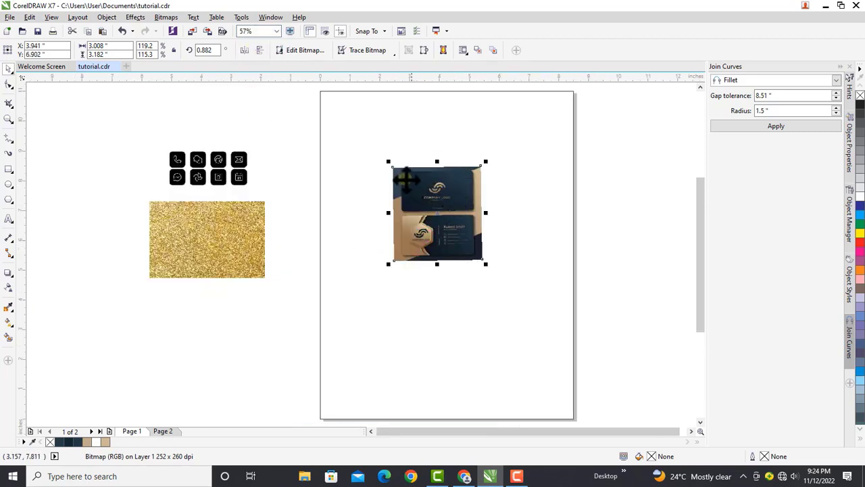
pyautogui.press('z')
pyautogui.moveTo(384, 163); pyautogui.dragTo(494, 264)
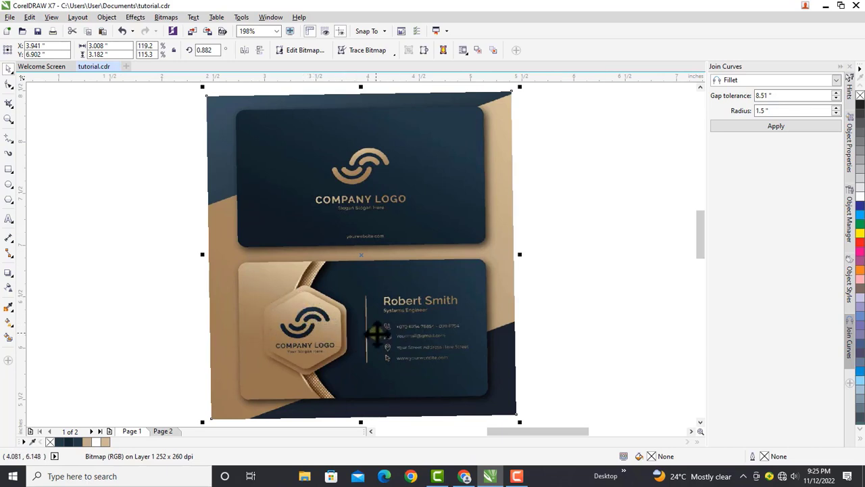
# Crop the reference bitmap with the Shape tool by lowering its upper corner nodes so only the lower card remains
pyautogui.click(9, 83)
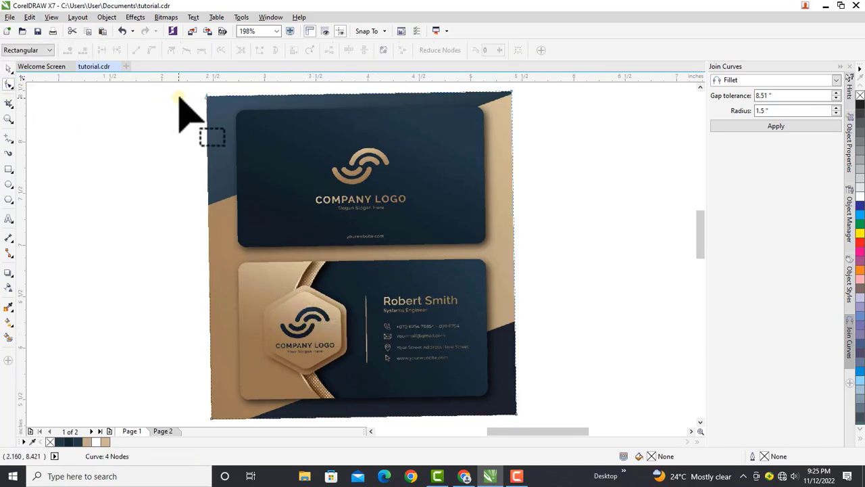
pyautogui.moveTo(183, 91); pyautogui.dragTo(561, 142)
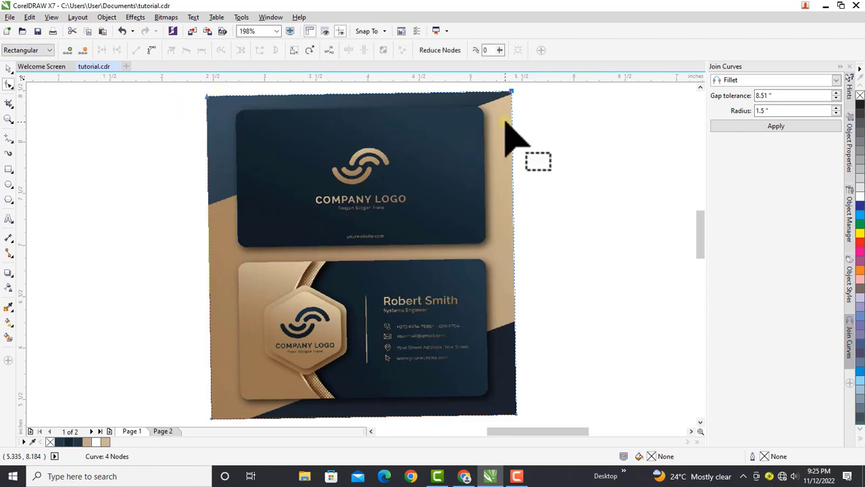
pyautogui.moveTo(512, 92); pyautogui.dragTo(521, 257)
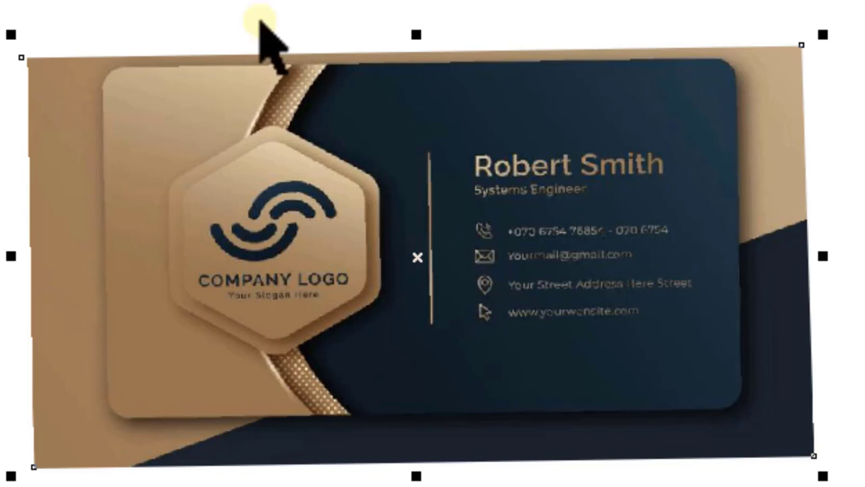
# Move the black icon set bitmap onto the page, directly below the cropped card image
pyautogui.click(220, 0)
pyautogui.click(135, 0)
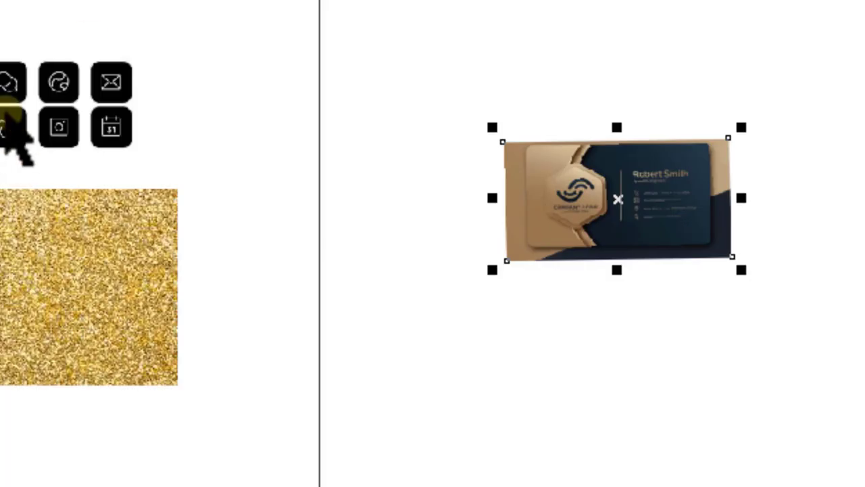
pyautogui.moveTo(6, 125); pyautogui.dragTo(598, 329)
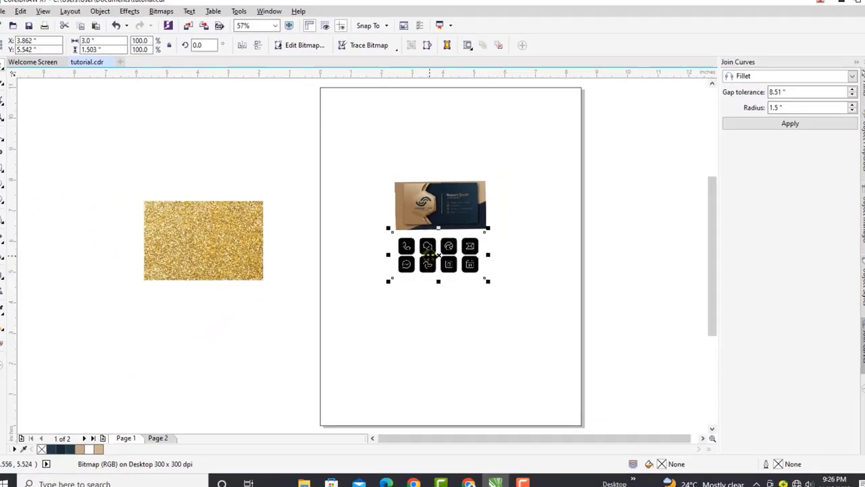
pyautogui.press('z')
pyautogui.moveTo(383, 172); pyautogui.dragTo(516, 276)
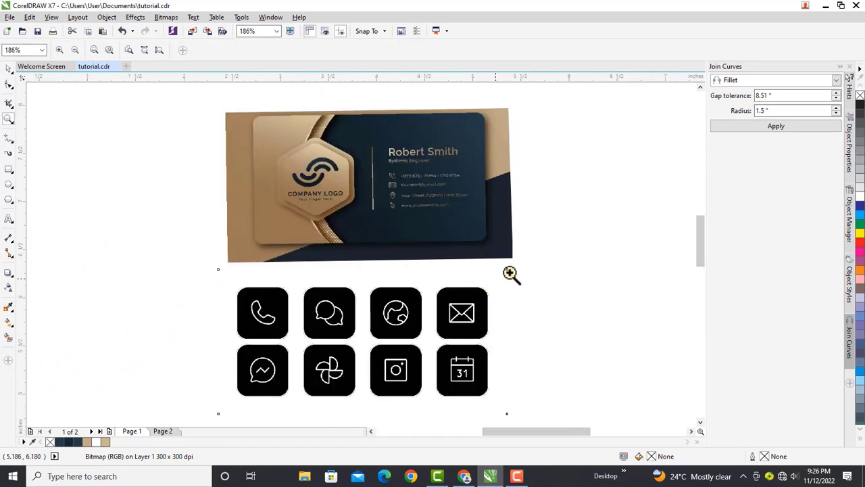
pyautogui.press('space')
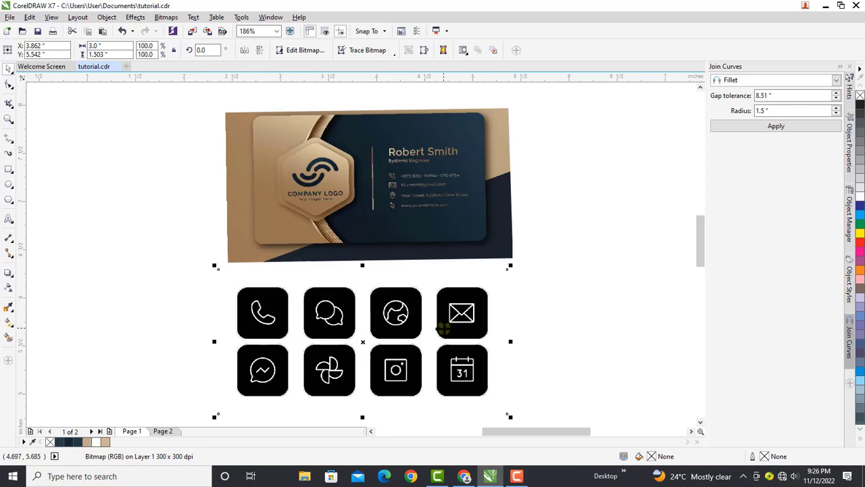
# Move the card image and the icon set together off the page, onto the desktop area left of it
pyautogui.scroll(-4, 443, 328)
pyautogui.keyDown('shift'); pyautogui.click(446, 223); pyautogui.keyUp('shift')
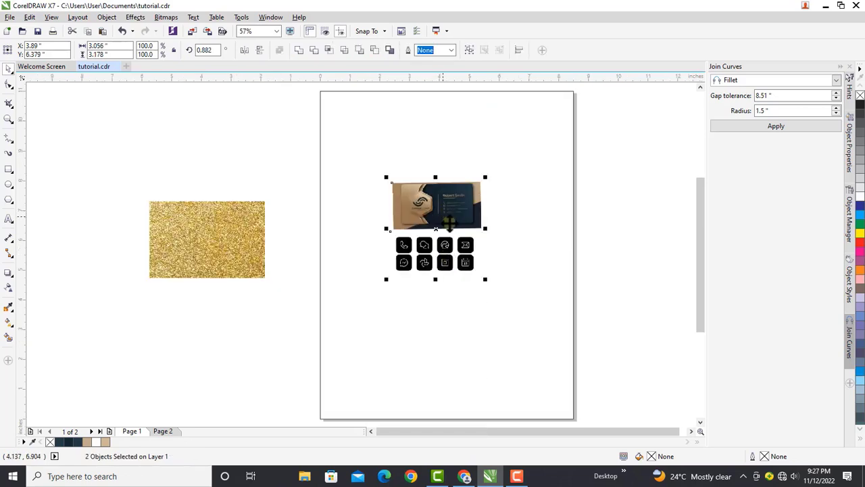
pyautogui.moveTo(446, 223); pyautogui.dragTo(286, 140)
pyautogui.click(296, 277)
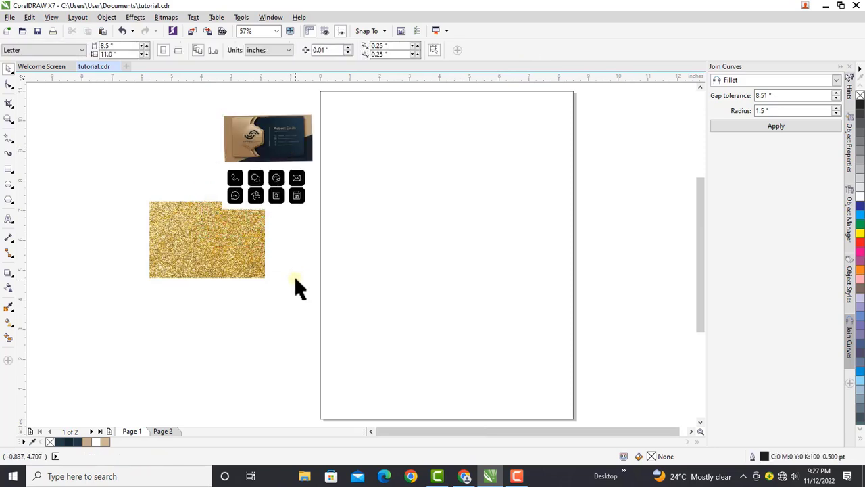
pyautogui.press('z')
pyautogui.moveTo(199, 106); pyautogui.dragTo(325, 224)
pyautogui.press('space')
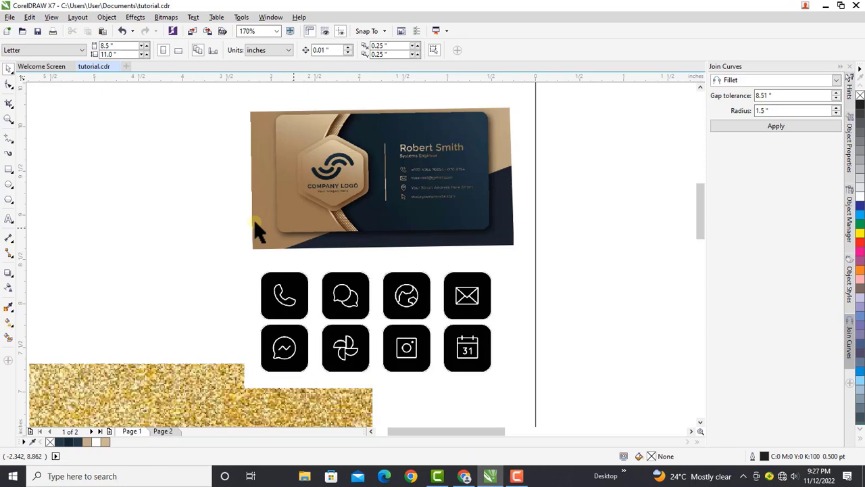
# Draw a rectangle about 2.445 by 1.293 inches over the reference card's outline and move it onto the page
pyautogui.click(10, 171)
pyautogui.moveTo(276, 115); pyautogui.dragTo(492, 229)
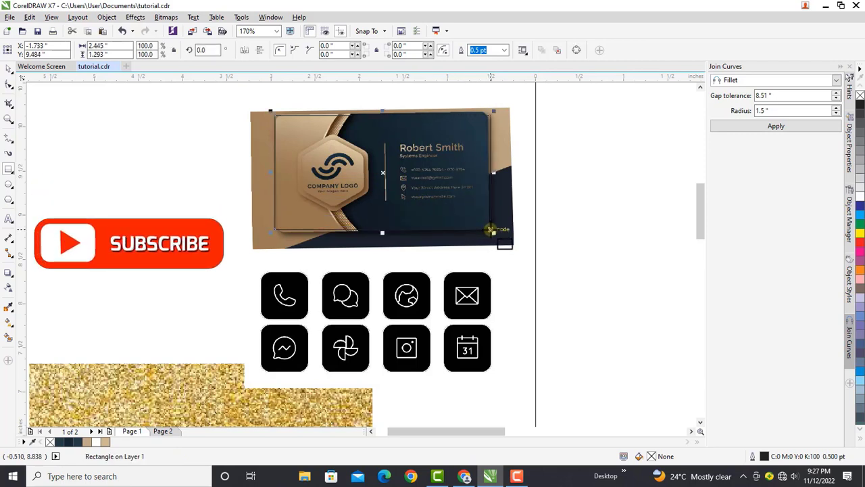
pyautogui.moveTo(382, 174); pyautogui.dragTo(674, 209)
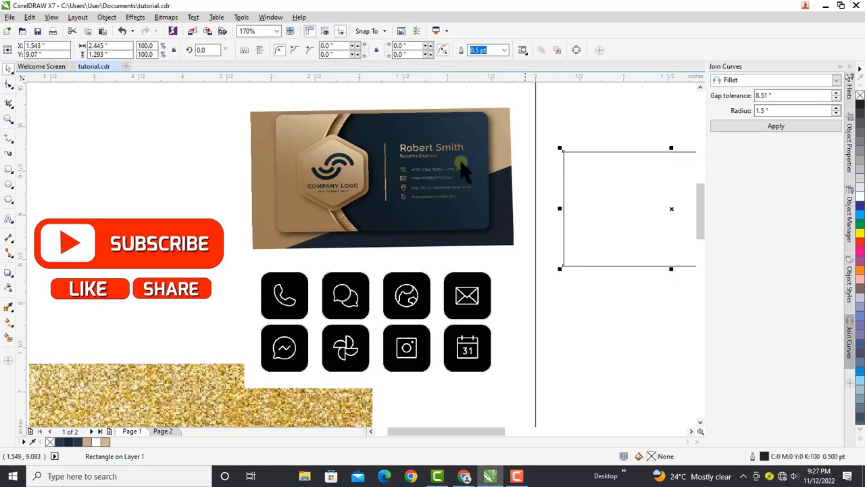
# Move the gold glitter bitmap directly below the reference card and shift the icon set up against the card's left side
pyautogui.click(276, 31)
pyautogui.click(251, 46)
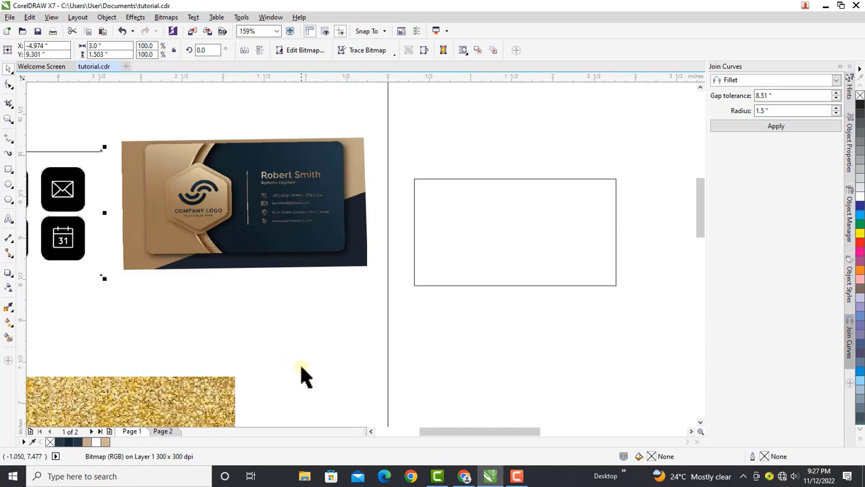
pyautogui.click(187, 381)
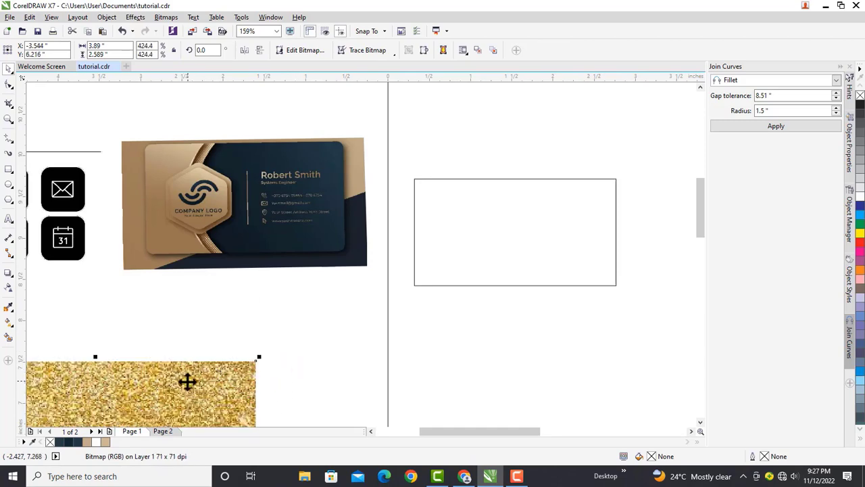
pyautogui.moveTo(187, 380); pyautogui.dragTo(319, 282)
pyautogui.moveTo(321, 351); pyautogui.dragTo(305, 371)
pyautogui.moveTo(66, 211); pyautogui.dragTo(103, 193)
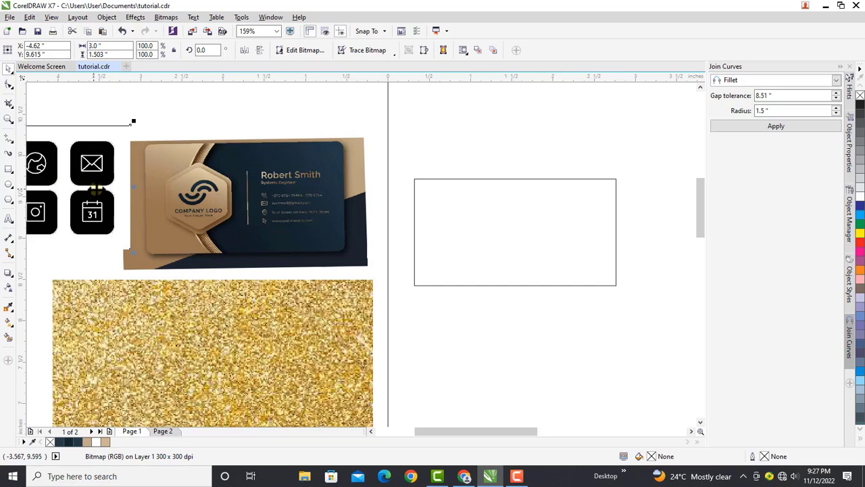
# Switch to the browser and review the image searches for business card samples, black and white social media icons and dotted gold backgrounds
pyautogui.click(465, 477)
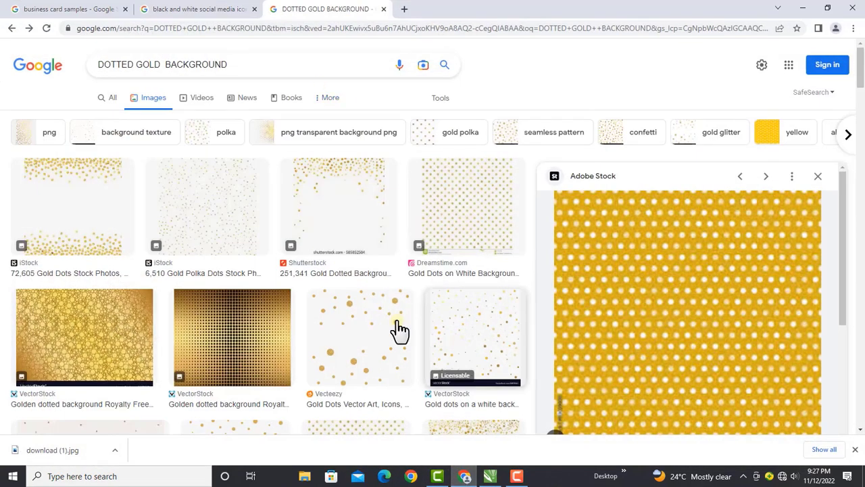
pyautogui.click(233, 9)
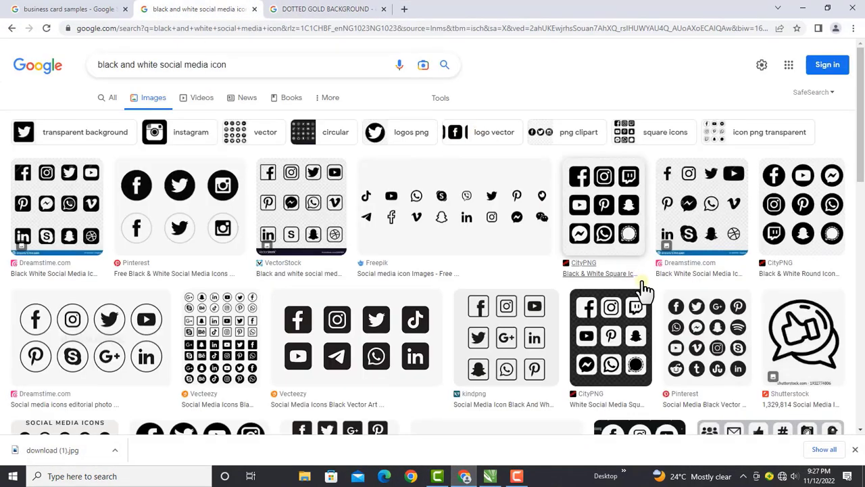
pyautogui.click(84, 8)
pyautogui.scroll(8, 566, 293)
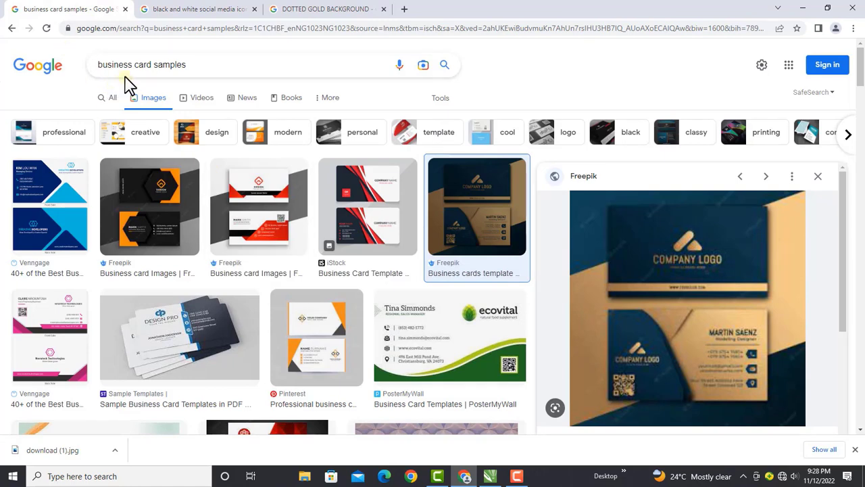
pyautogui.click(199, 9)
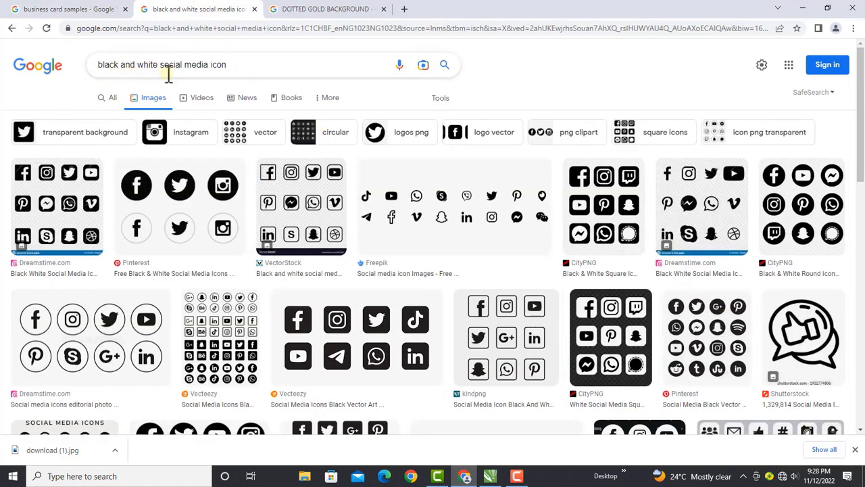
pyautogui.click(318, 8)
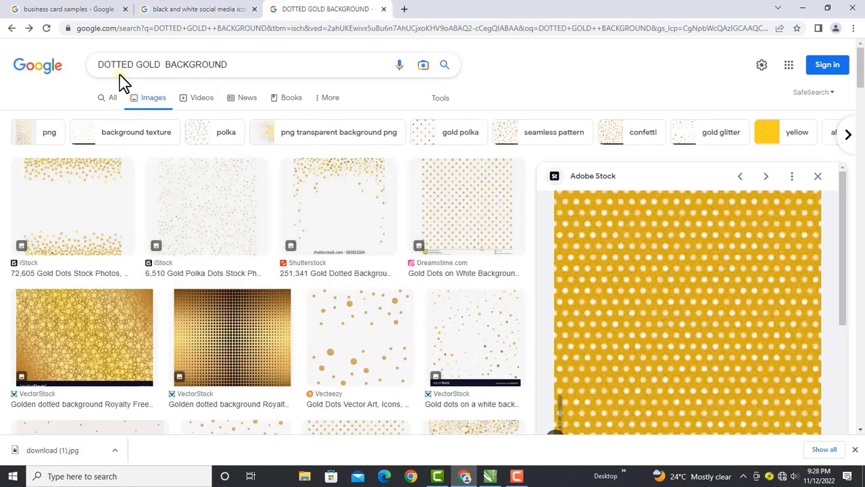
pyautogui.click(490, 474)
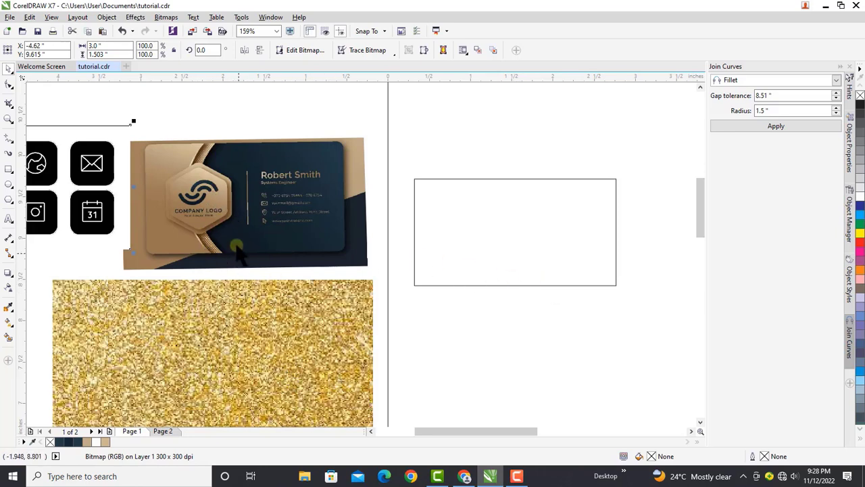
pyautogui.click(211, 342)
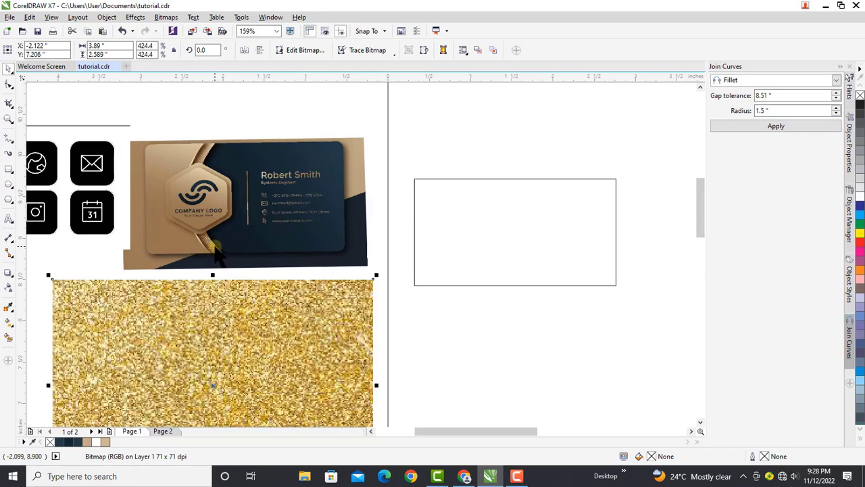
pyautogui.hotkey('ctrl', 'z')
pyautogui.hotkey('ctrl', 'z')
pyautogui.hotkey('ctrl', 'z')
# Place the gold glitter bitmap inside the empty rectangle on the page using PowerClip Inside
pyautogui.click(228, 368)
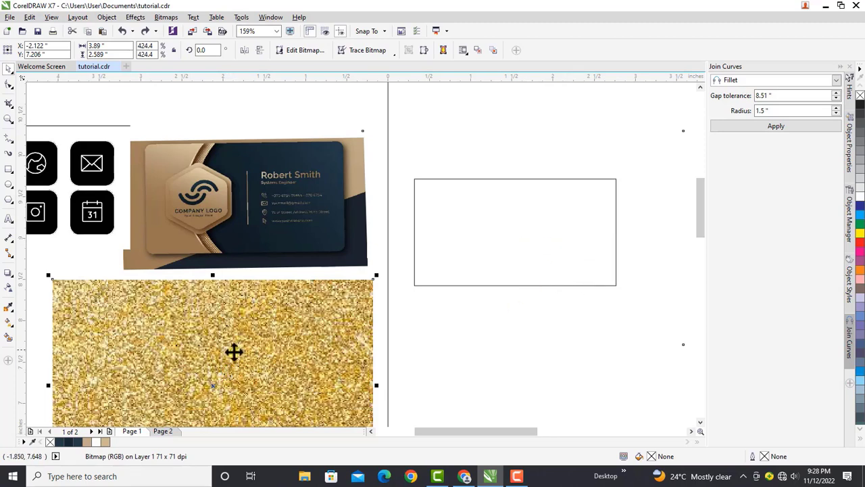
pyautogui.click(223, 348)
pyautogui.moveTo(221, 345); pyautogui.dragTo(521, 217)
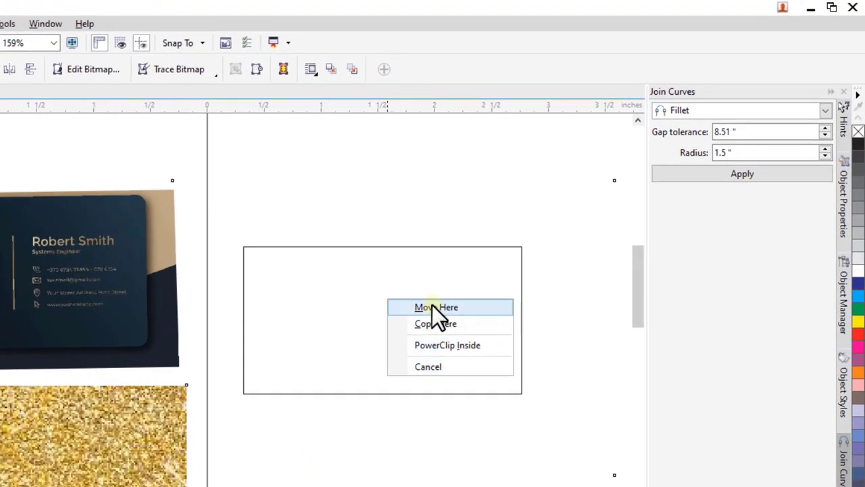
pyautogui.click(466, 349)
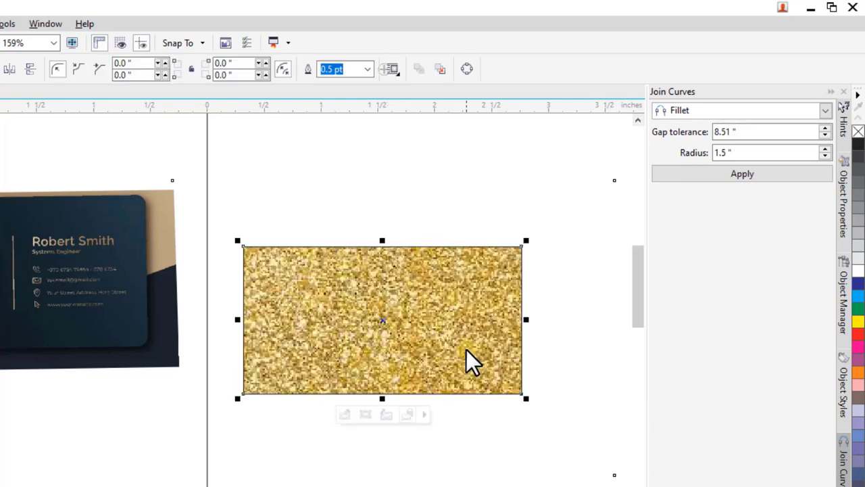
pyautogui.click(166, 481)
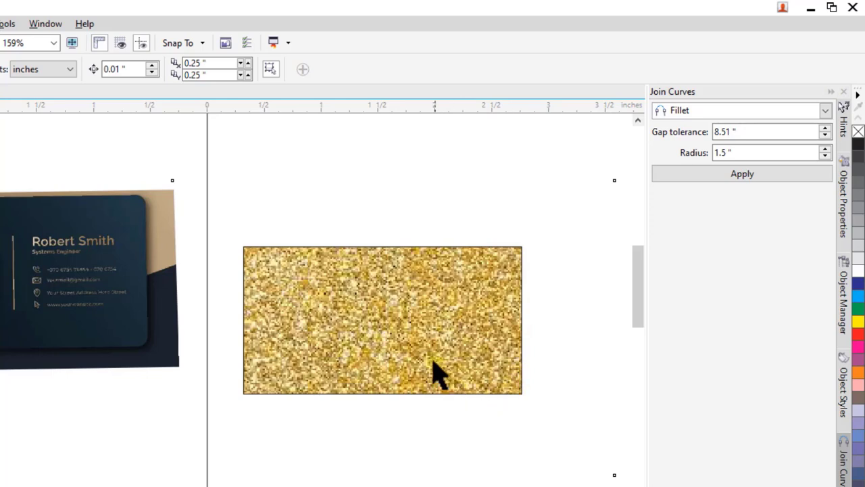
# Remove the outline from the glitter-filled rectangle
pyautogui.click(409, 328)
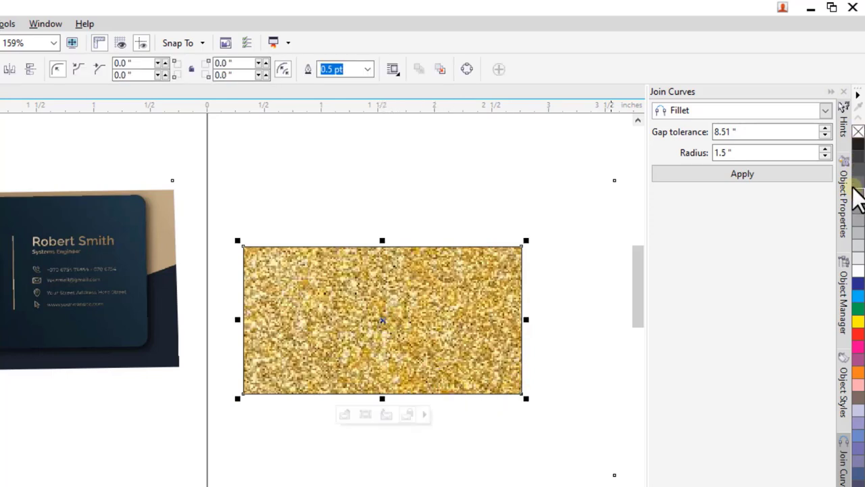
pyautogui.rightClick(855, 130)
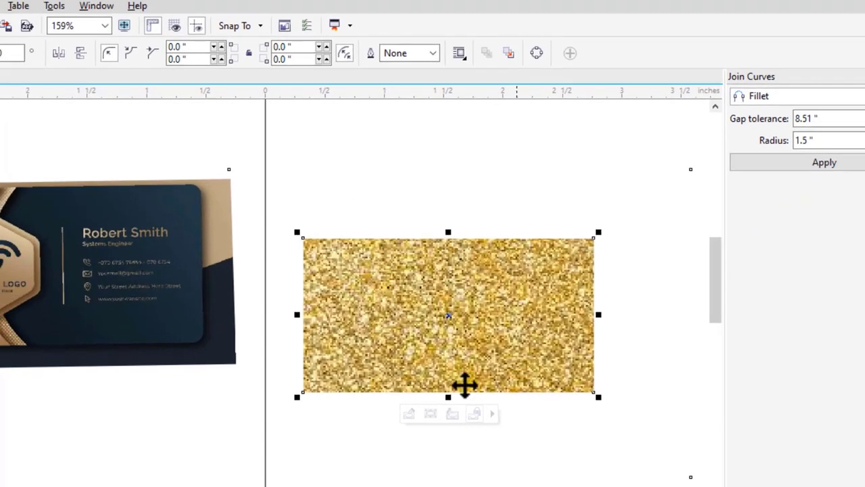
pyautogui.click(199, 433)
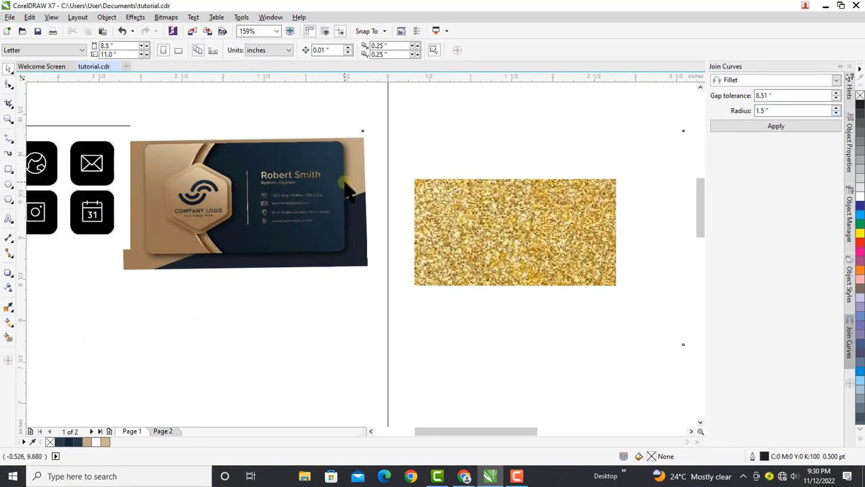
# Draw a rectangle about 2.55 by 1.42 inches around the glitter card and narrow it to cover about the left two thirds
pyautogui.click(8, 170)
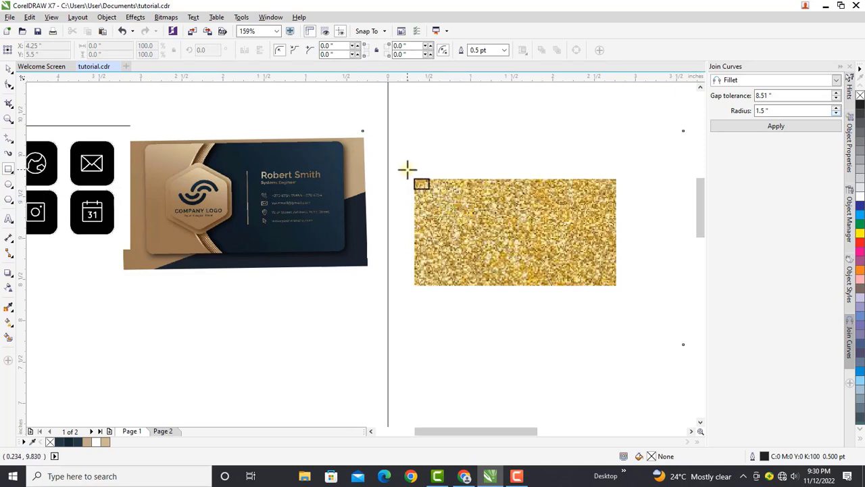
pyautogui.moveTo(407, 175); pyautogui.dragTo(618, 290)
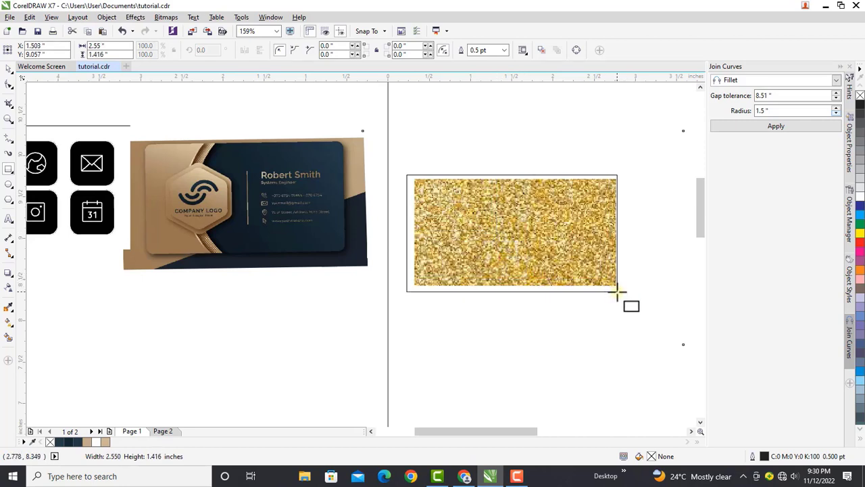
pyautogui.moveTo(617, 292); pyautogui.dragTo(547, 292)
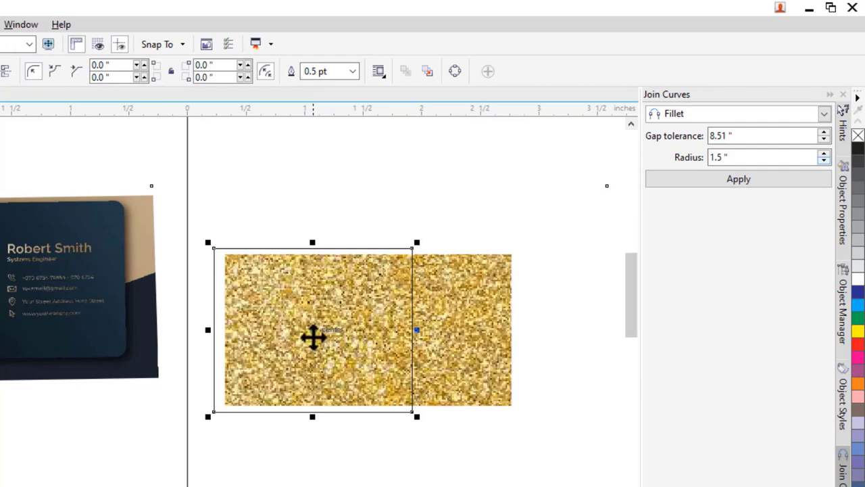
# Copy the rectangle about 0.91 inches to the right so the copy extends past the right edge of the glitter card
pyautogui.click(315, 335)
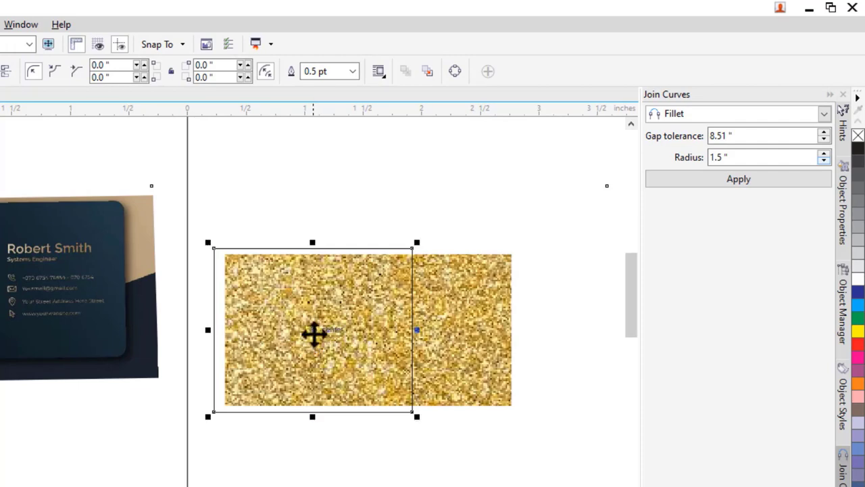
pyautogui.moveTo(314, 335); pyautogui.dragTo(419, 344)
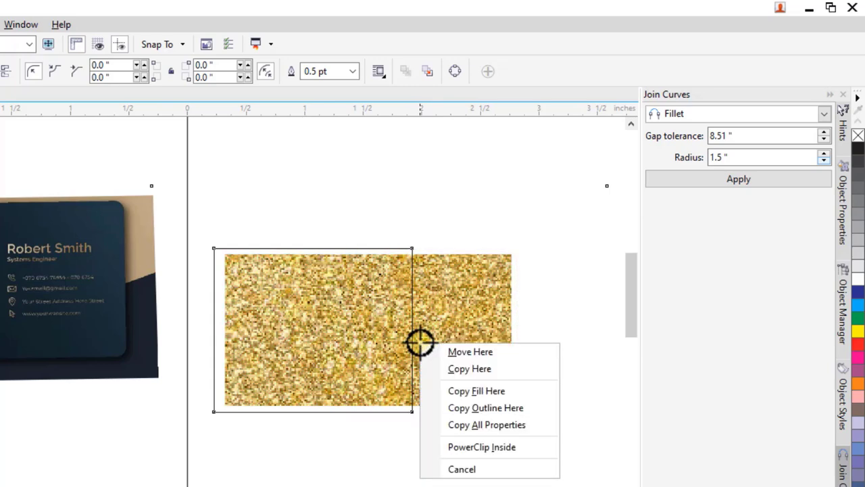
pyautogui.click(459, 370)
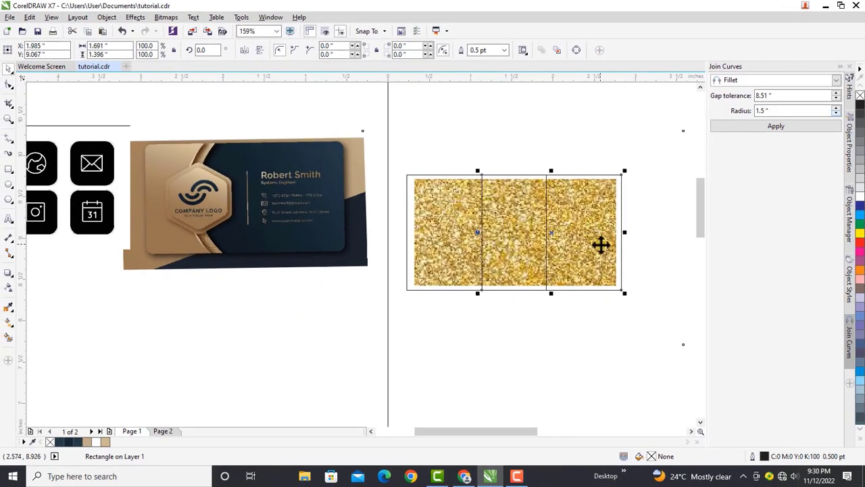
# Fill the left rectangle with the tan color #AA8E67 sampled from the gold area of the reference card
pyautogui.click(405, 187)
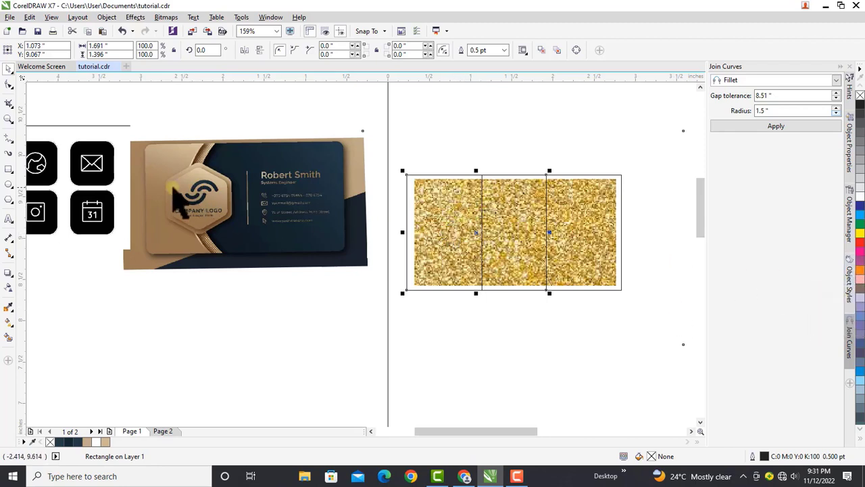
pyautogui.click(8, 308)
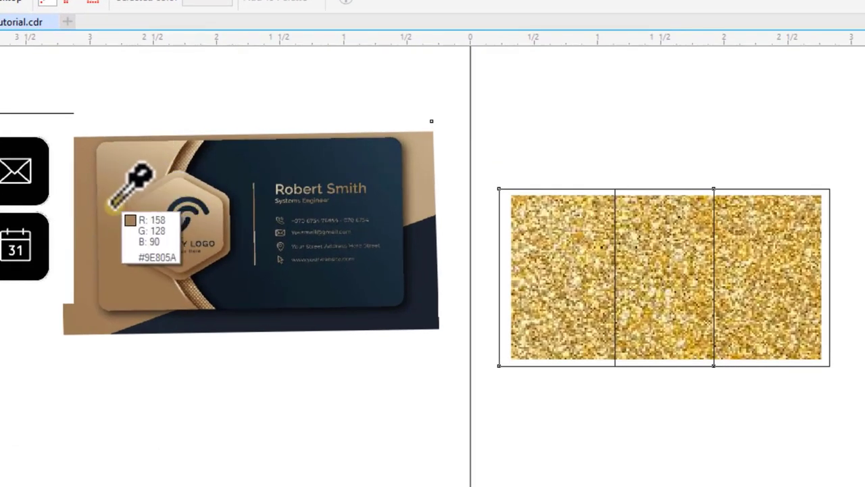
pyautogui.click(119, 189)
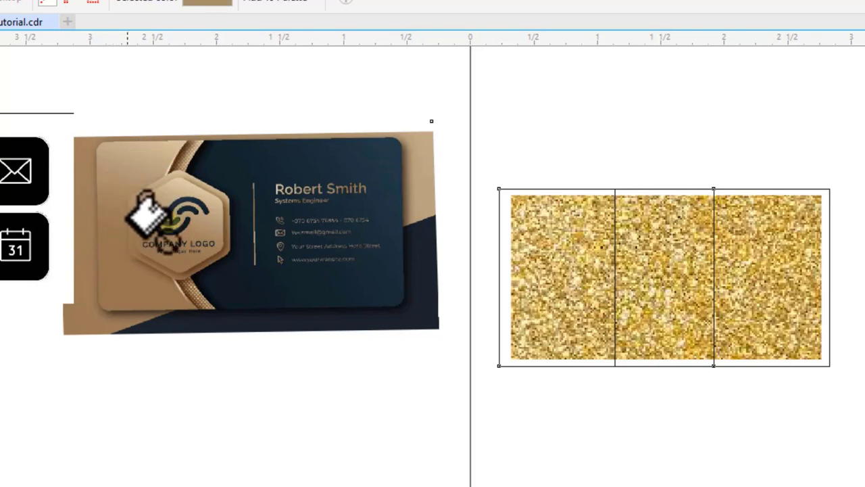
pyautogui.click(507, 197)
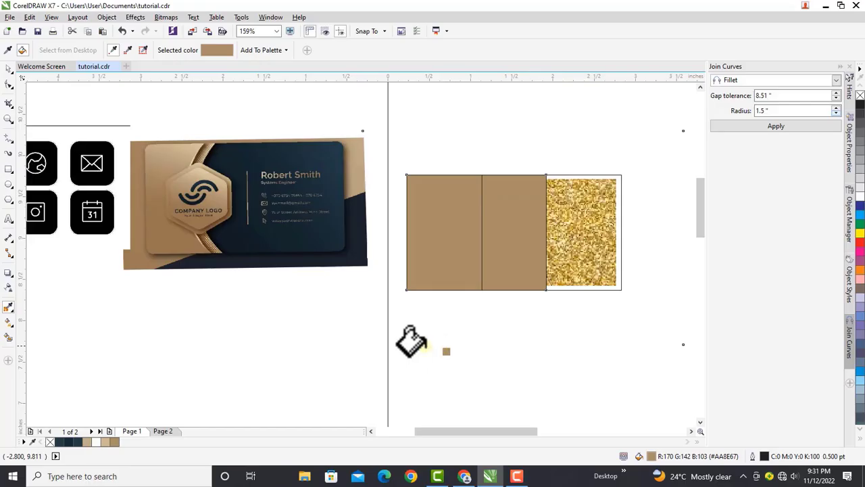
pyautogui.click(8, 68)
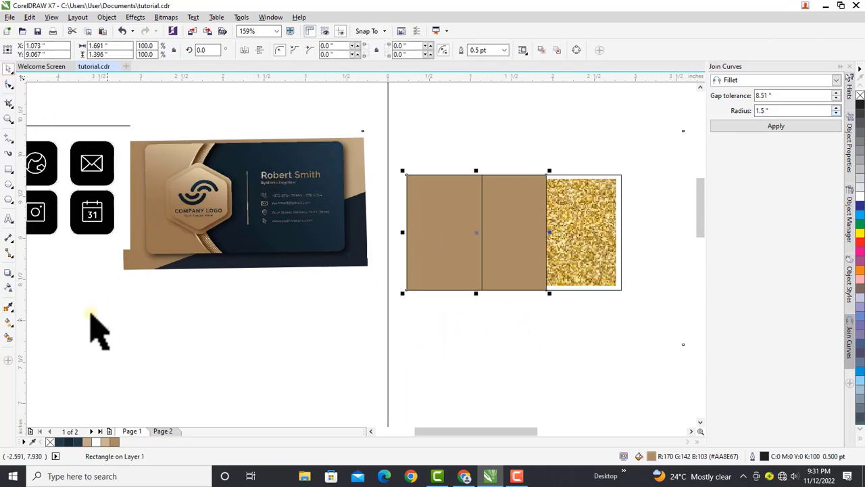
# Color the right rectangle's fill and outline with the navy #1F3542 sampled from the reference card
pyautogui.click(8, 309)
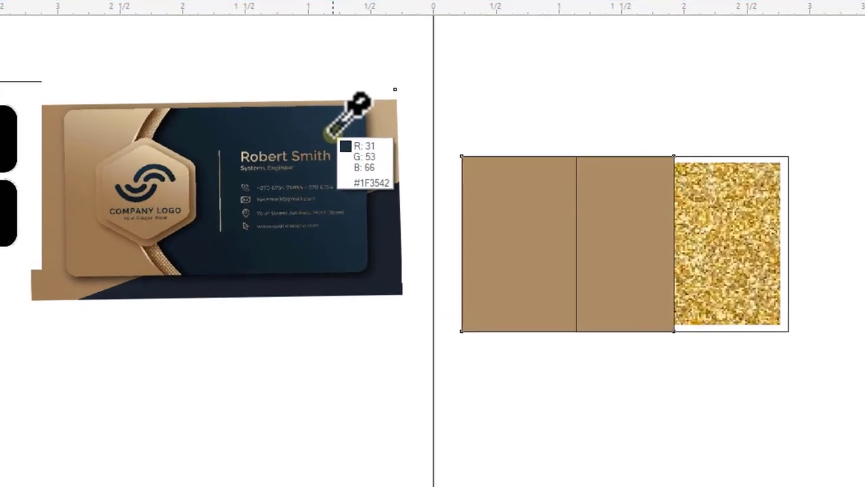
pyautogui.click(330, 138)
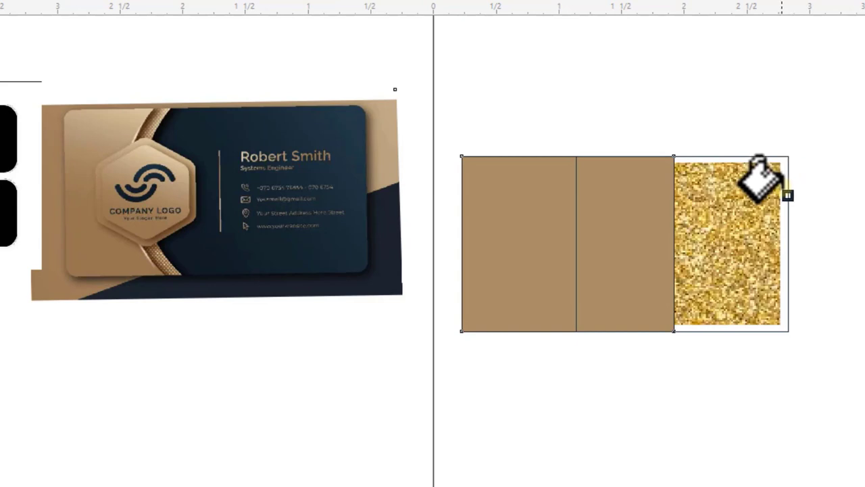
pyautogui.click(582, 245)
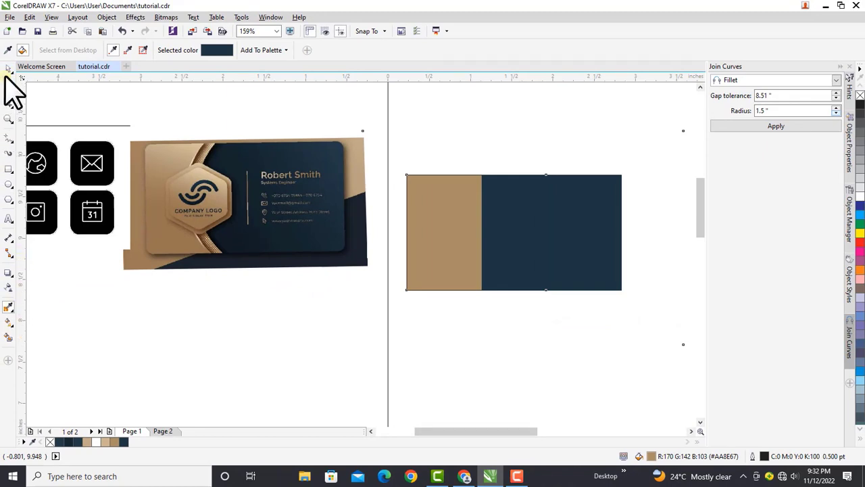
pyautogui.click(9, 68)
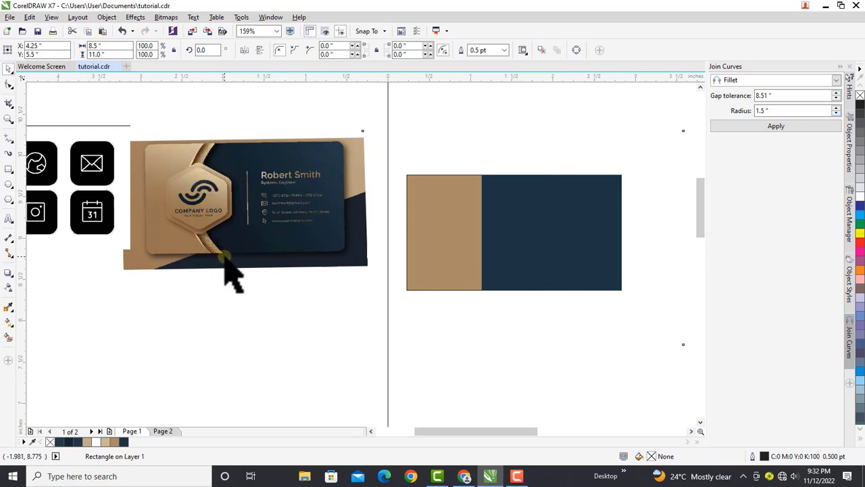
# Round both left corners of the navy rectangle with a radius of 1.0 inch
pyautogui.click(583, 236)
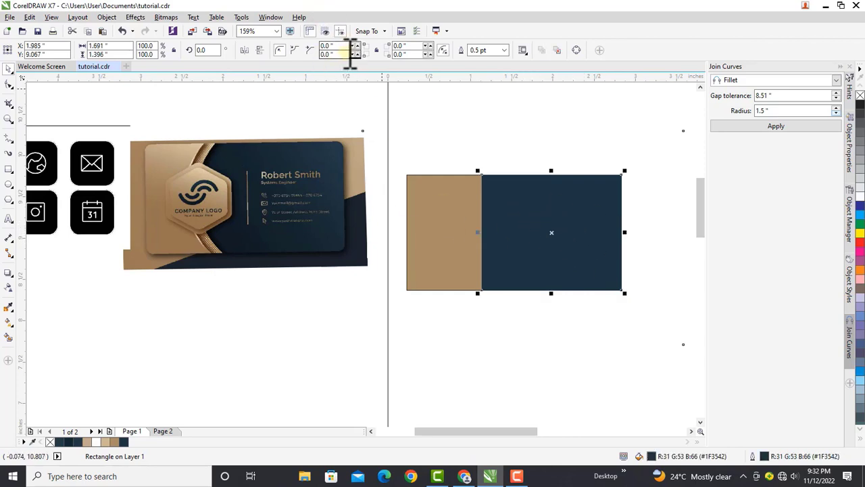
pyautogui.click(328, 48)
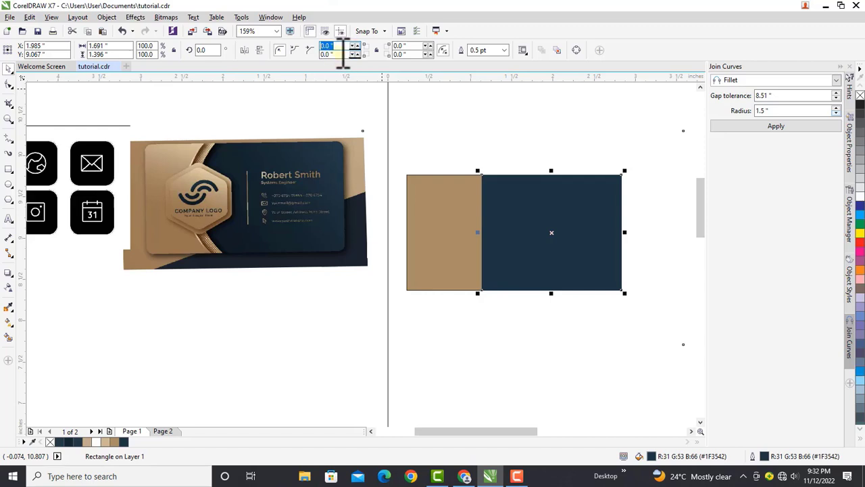
pyautogui.write('10')
pyautogui.press('Return')
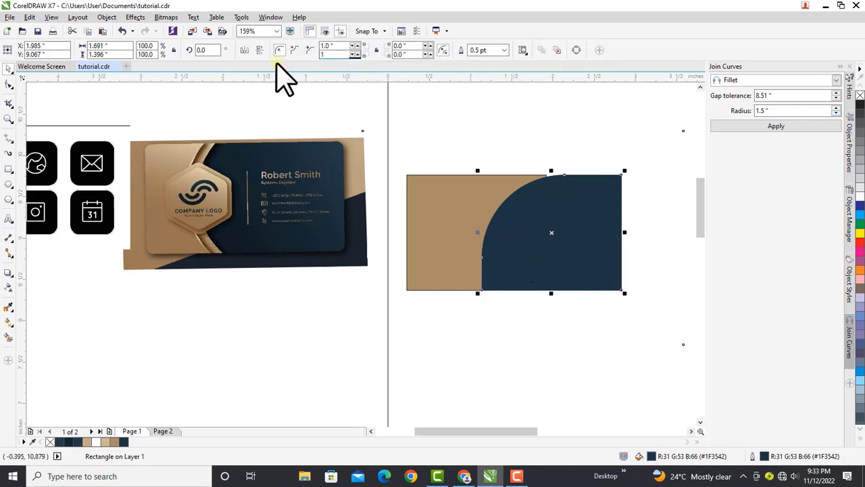
pyautogui.write('1')
pyautogui.press('Return')
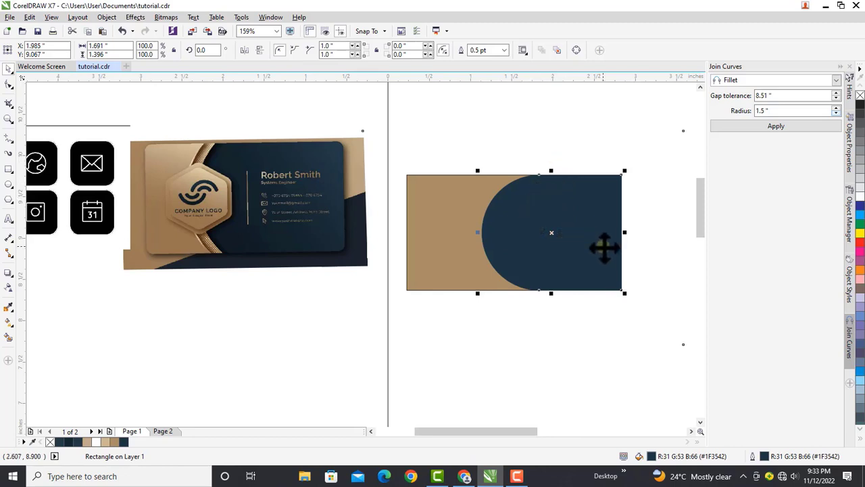
# Move the tan and navy shapes down about 0.3 inches and enlarge the navy one to about 1.914 by 1.606 inches
pyautogui.keyDown('shift'); pyautogui.click(460, 242); pyautogui.keyUp('shift')
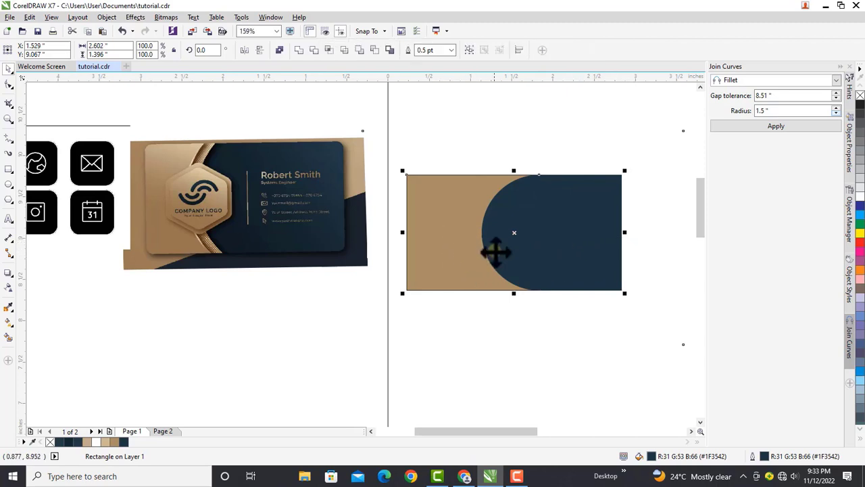
pyautogui.moveTo(531, 232); pyautogui.dragTo(529, 256)
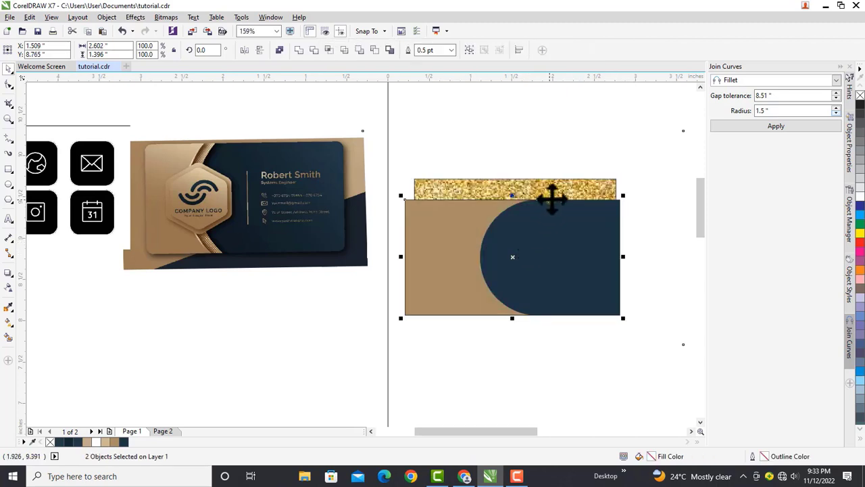
pyautogui.click(566, 267)
pyautogui.click(506, 263)
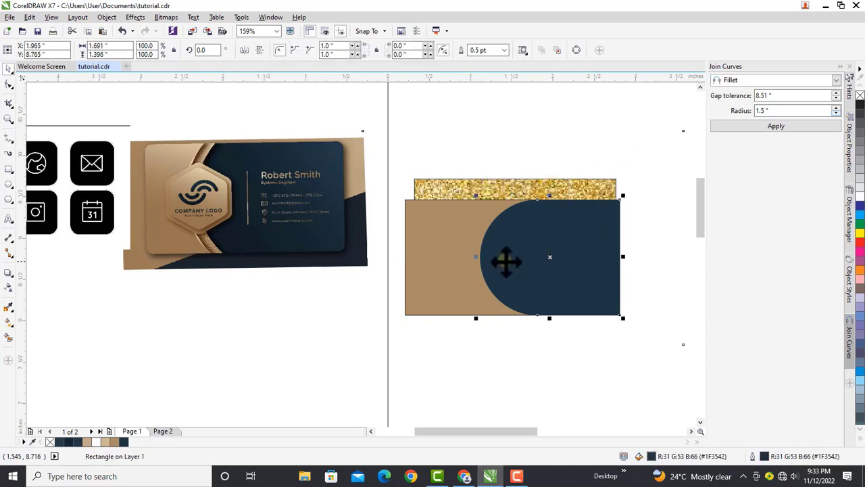
pyautogui.moveTo(475, 260); pyautogui.dragTo(464, 266)
pyautogui.click(579, 151)
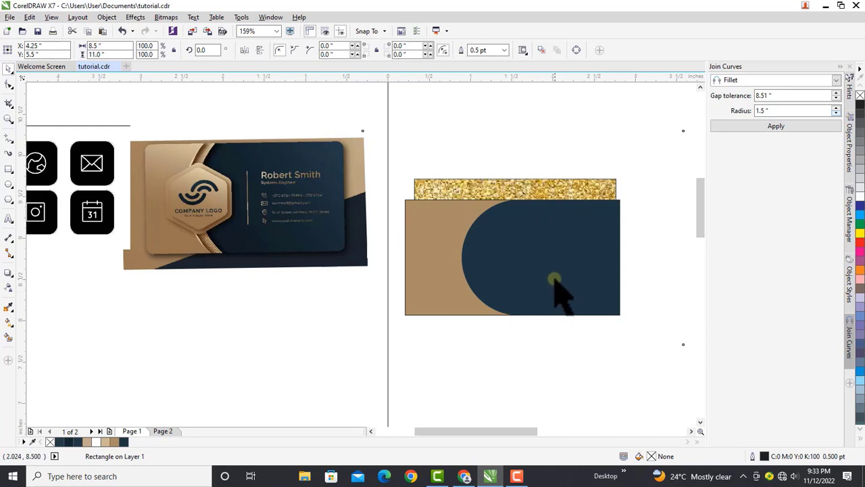
pyautogui.click(548, 257)
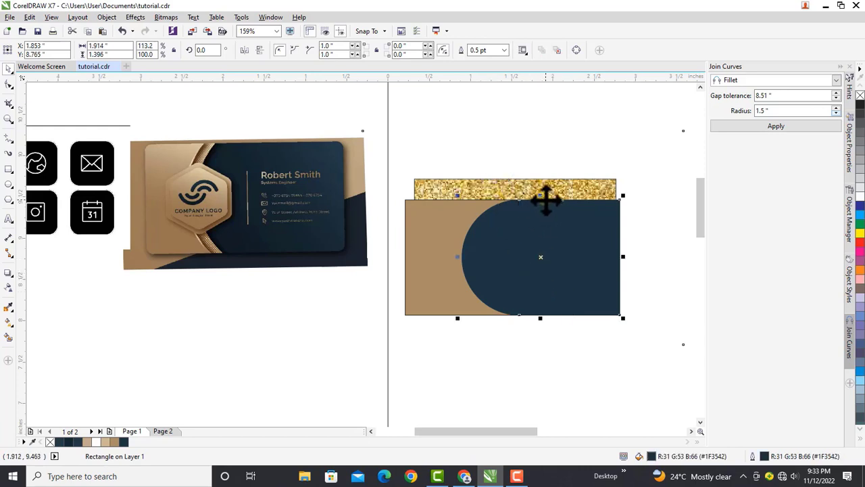
pyautogui.moveTo(541, 196); pyautogui.dragTo(543, 189)
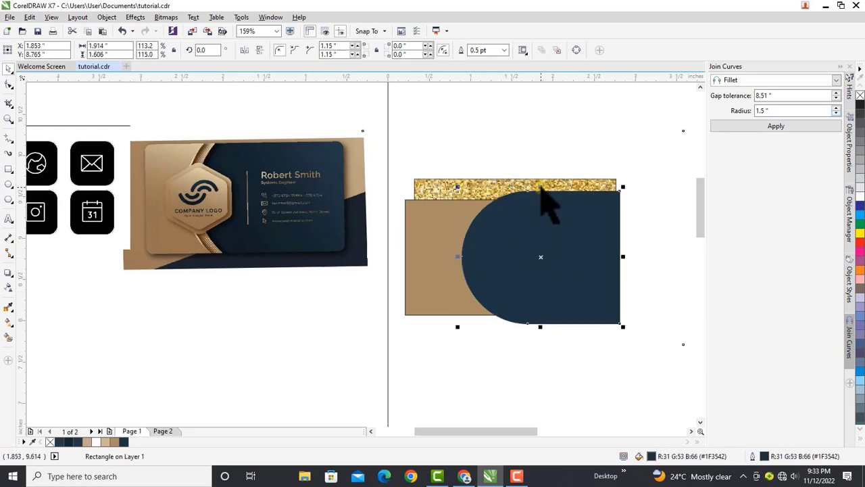
# Trim the tan rectangle with the overlapping rounded navy shape
pyautogui.click(423, 265)
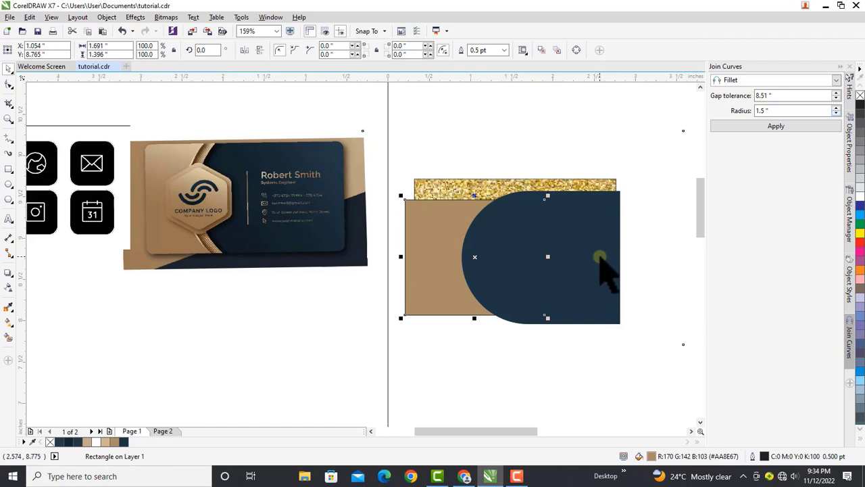
pyautogui.click(442, 233)
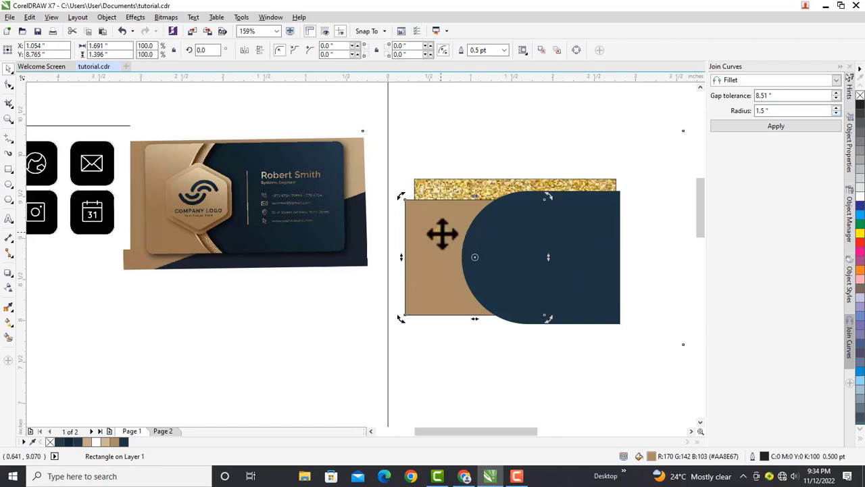
pyautogui.keyDown('shift'); pyautogui.click(606, 246); pyautogui.keyUp('shift')
pyautogui.click(606, 246)
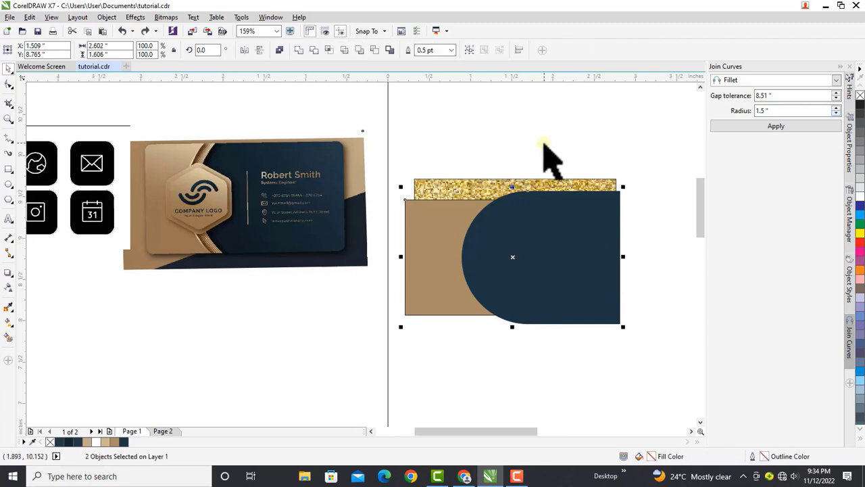
pyautogui.click(318, 52)
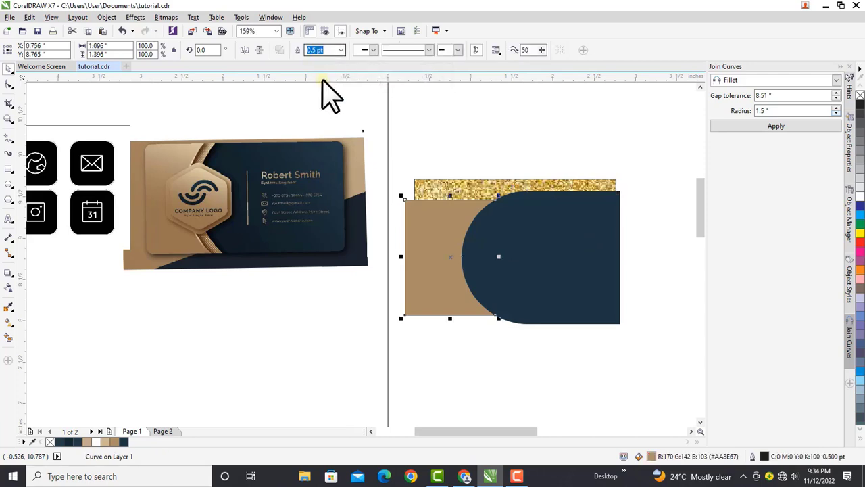
# Move the navy shape about 0.12 inches to the right, leaving a curved gap beside the tan shape
pyautogui.click(434, 235)
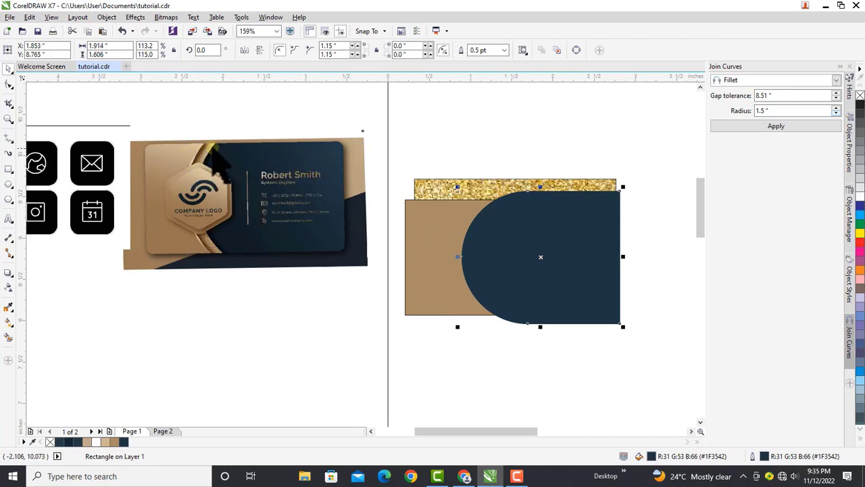
pyautogui.moveTo(545, 259); pyautogui.dragTo(551, 260)
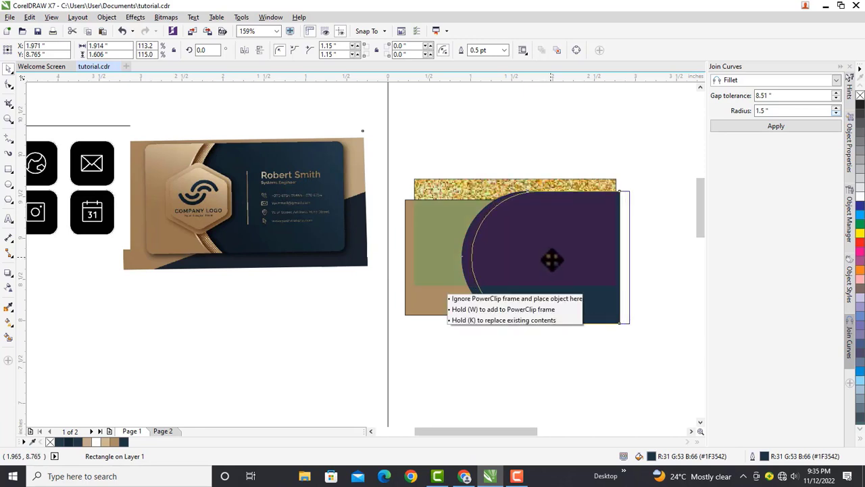
pyautogui.moveTo(551, 259); pyautogui.dragTo(551, 259)
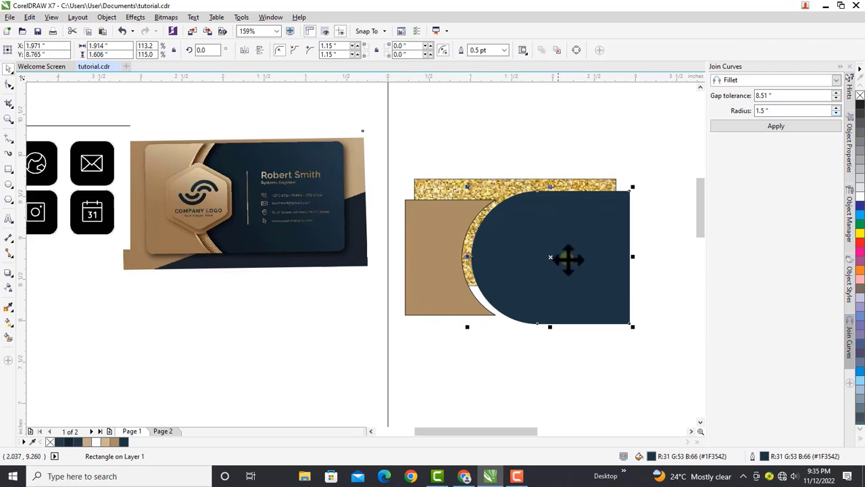
# Remove the outlines from the tan shape and the navy shape
pyautogui.click(434, 245)
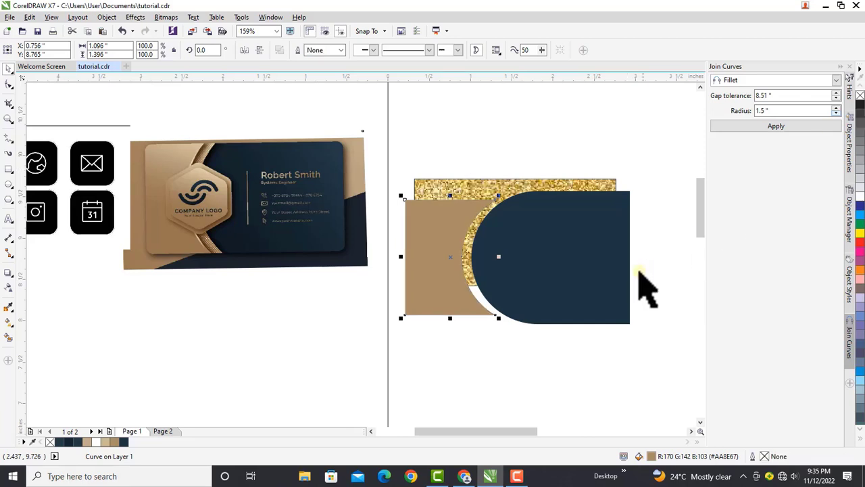
pyautogui.click(603, 256)
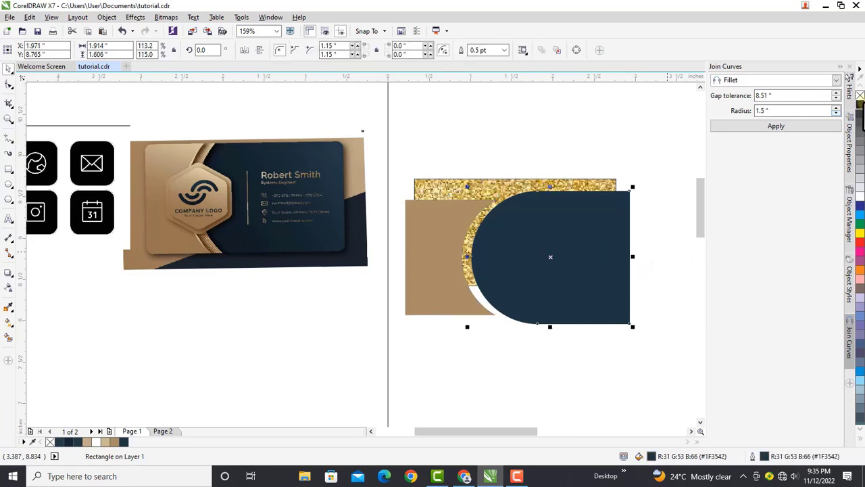
pyautogui.click(575, 139)
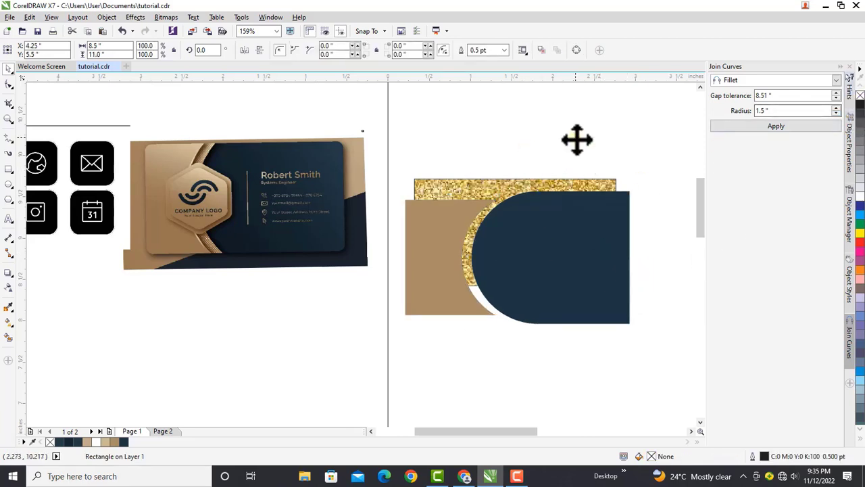
# Group the tan shape and the rounded navy shape together
pyautogui.click(444, 258)
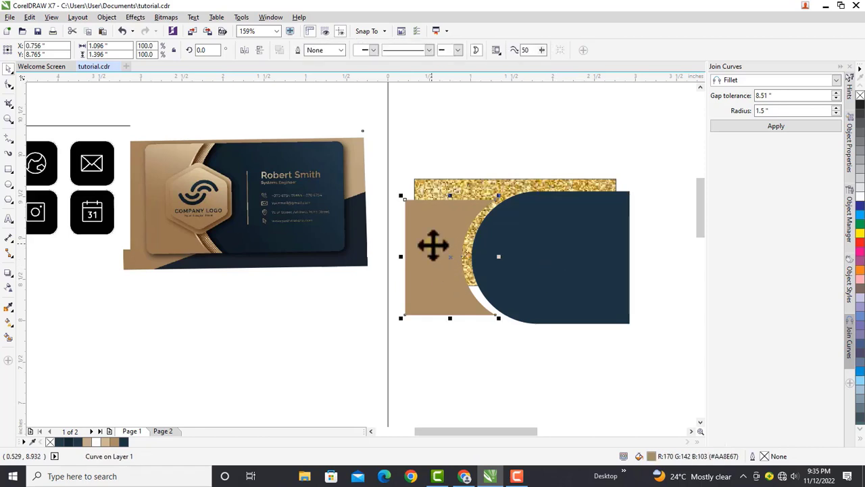
pyautogui.keyDown('shift'); pyautogui.click(571, 264); pyautogui.keyUp('shift')
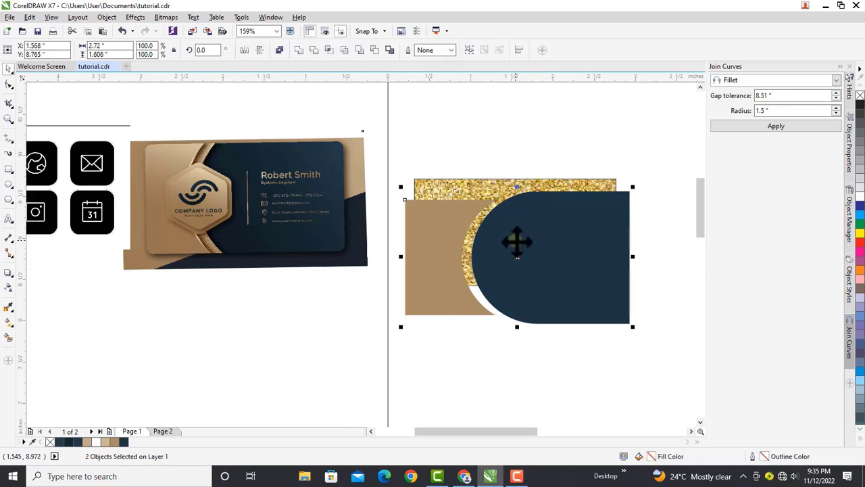
pyautogui.rightClick(518, 242)
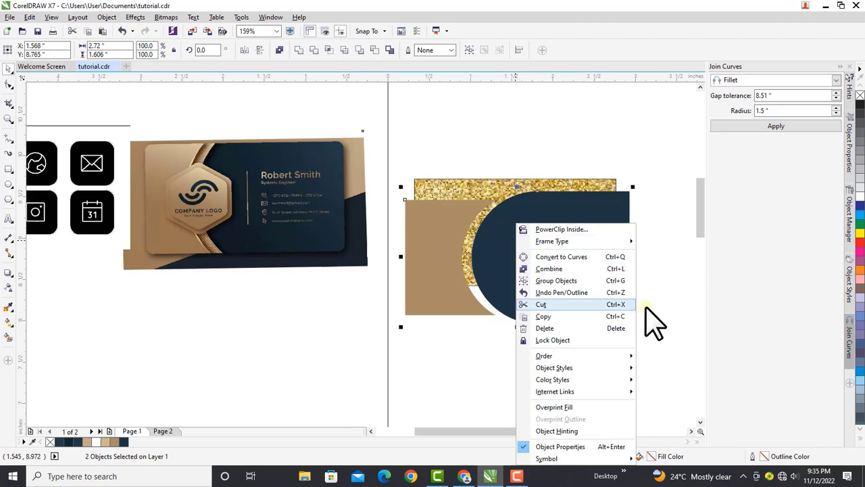
pyautogui.click(572, 283)
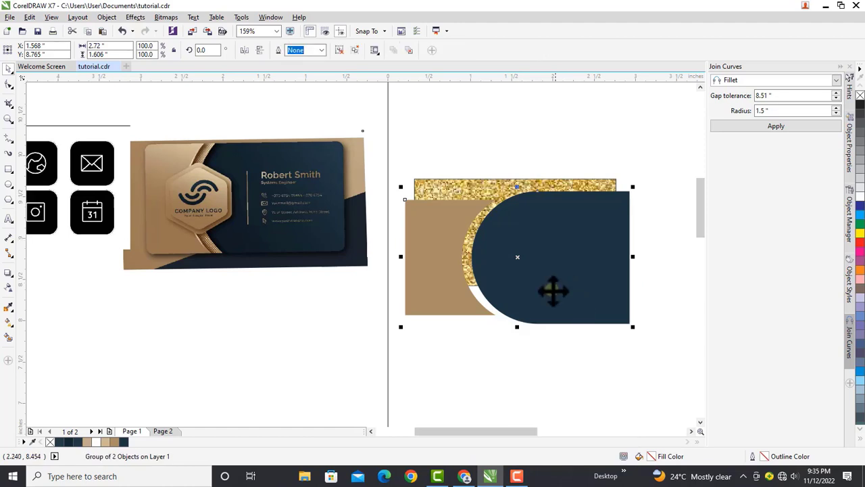
# PowerClip the tan and navy group inside the gold glitter rectangle
pyautogui.moveTo(534, 250); pyautogui.dragTo(471, 362)
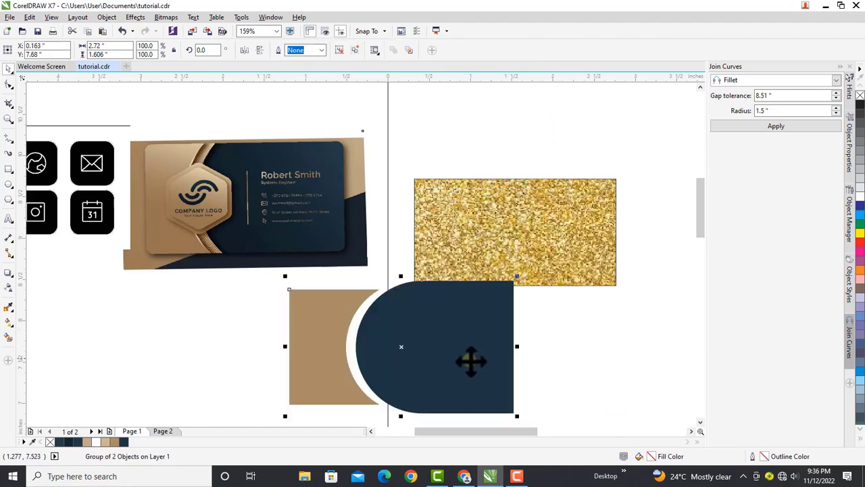
pyautogui.click(545, 232)
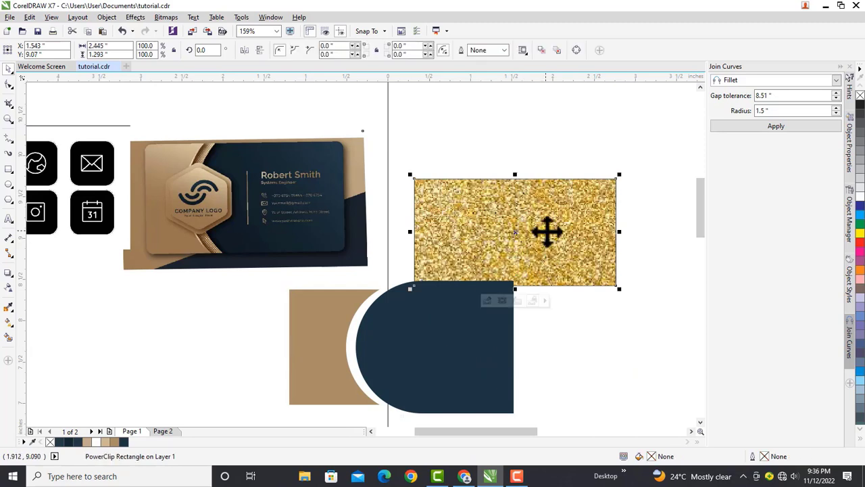
pyautogui.moveTo(392, 336); pyautogui.dragTo(515, 224)
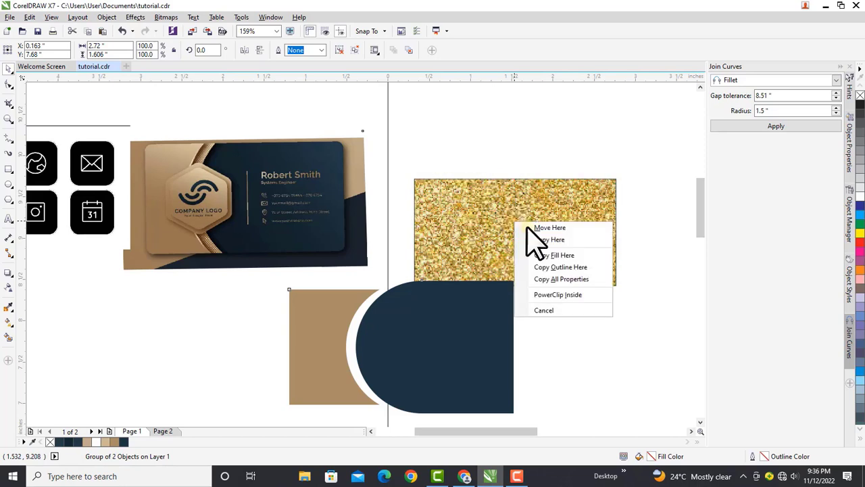
pyautogui.click(564, 295)
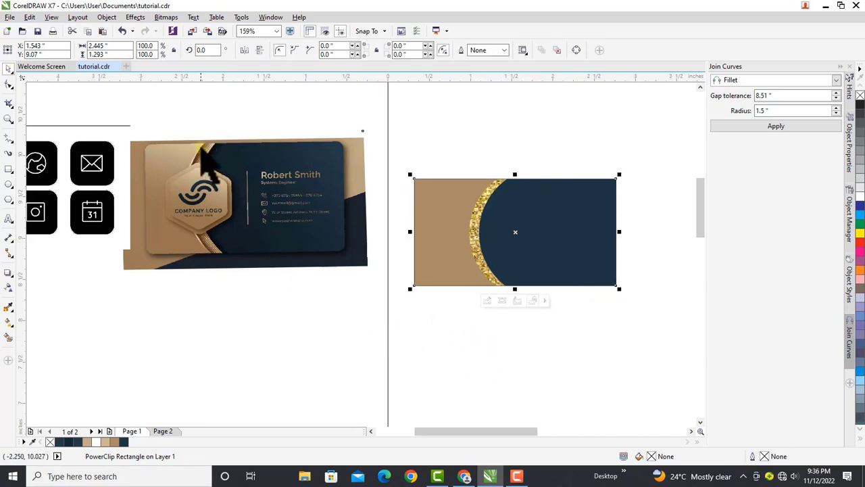
# Open the PowerClip contents of the glitter card for editing
pyautogui.click(152, 165)
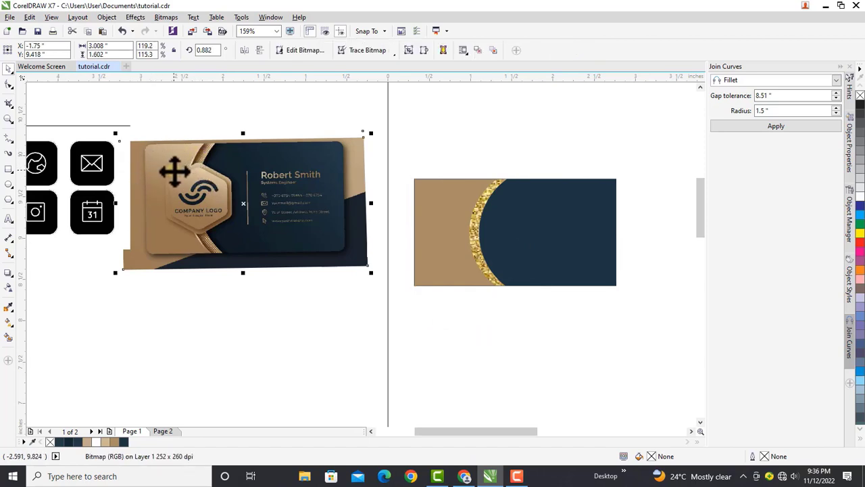
pyautogui.click(421, 269)
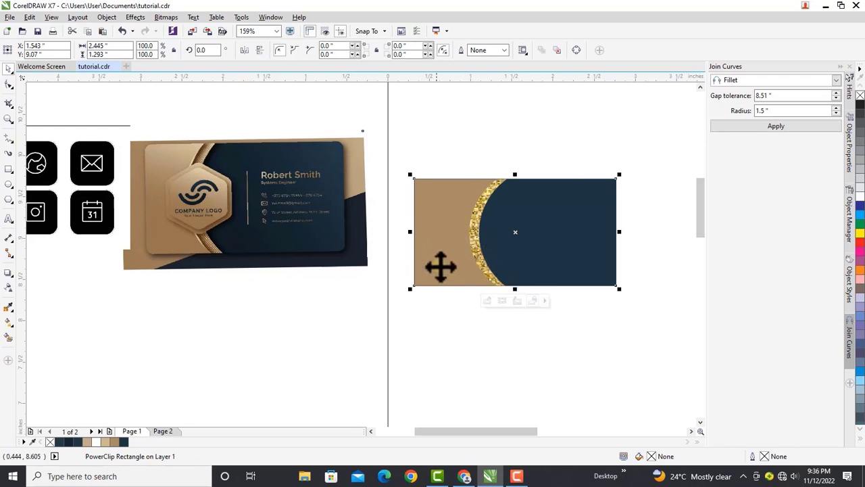
pyautogui.click(444, 244)
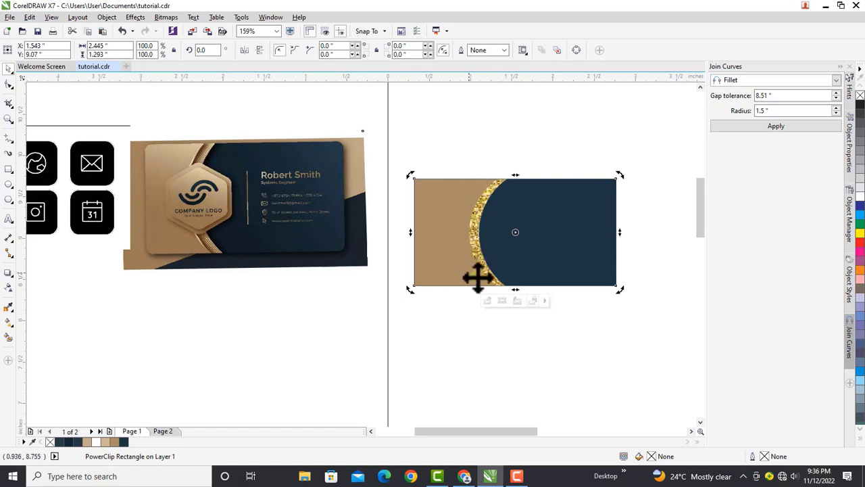
pyautogui.click(471, 230)
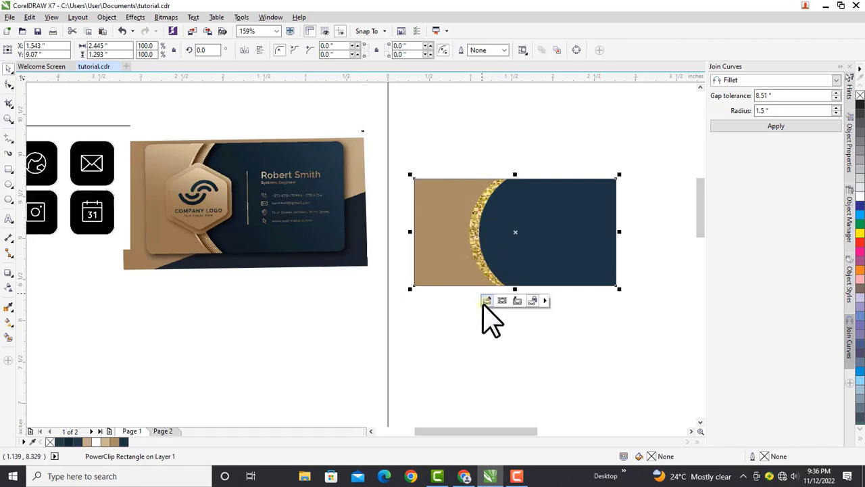
pyautogui.rightClick(530, 207)
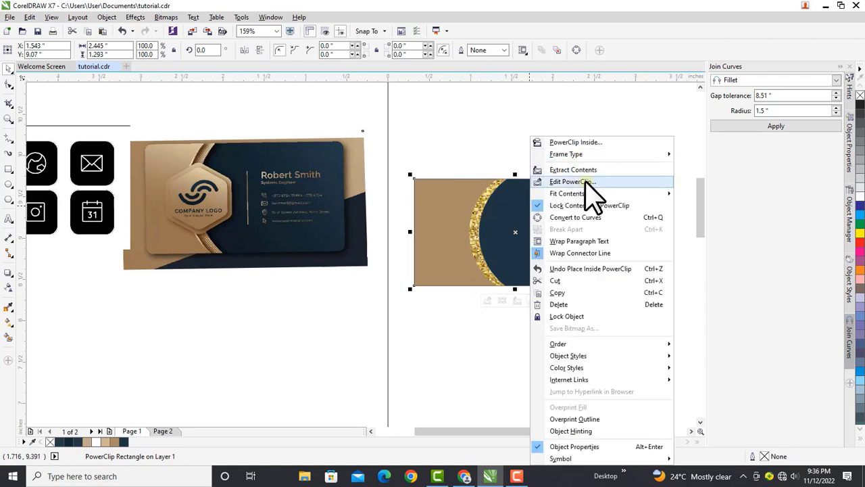
pyautogui.click(572, 182)
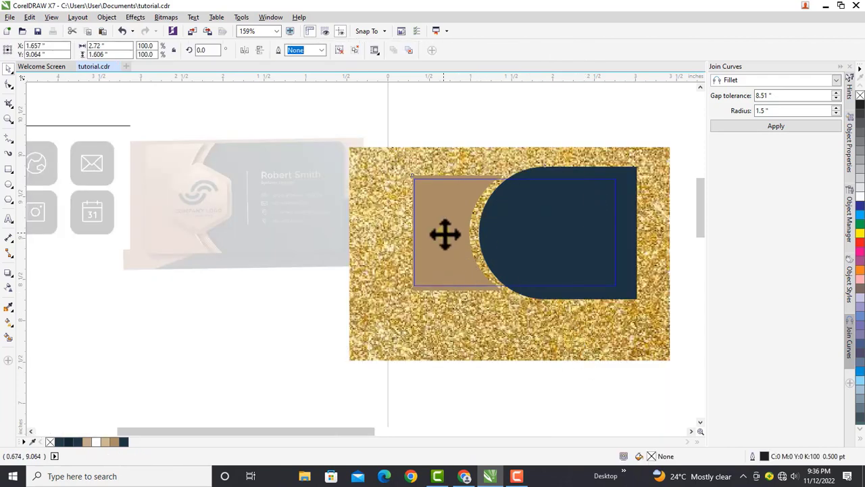
pyautogui.click(9, 272)
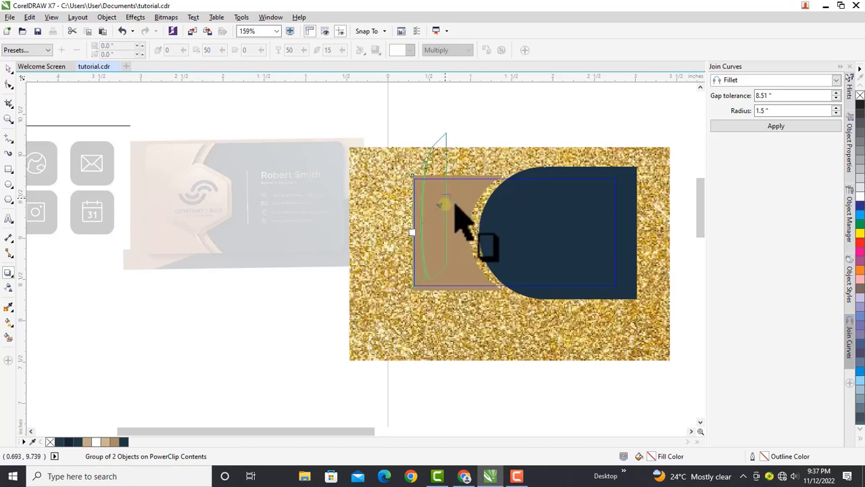
pyautogui.moveTo(453, 203); pyautogui.dragTo(482, 255)
pyautogui.hotkey('ctrl', 'z')
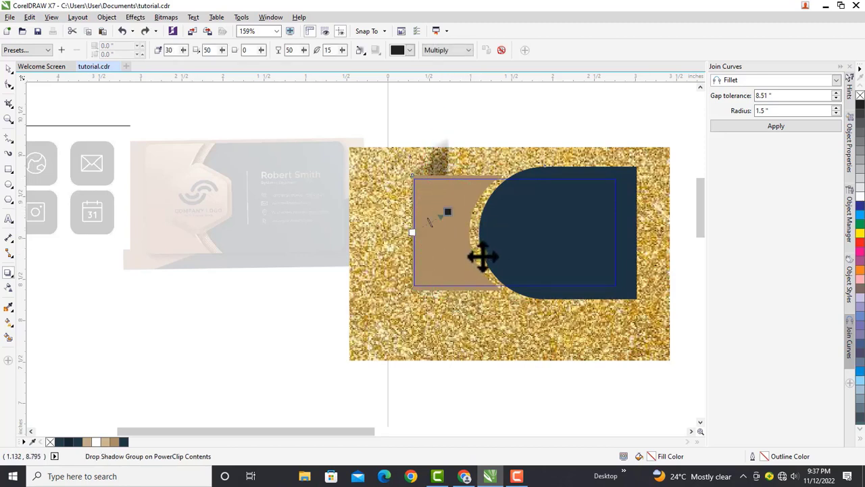
pyautogui.hotkey('ctrl', 'z')
pyautogui.press('space')
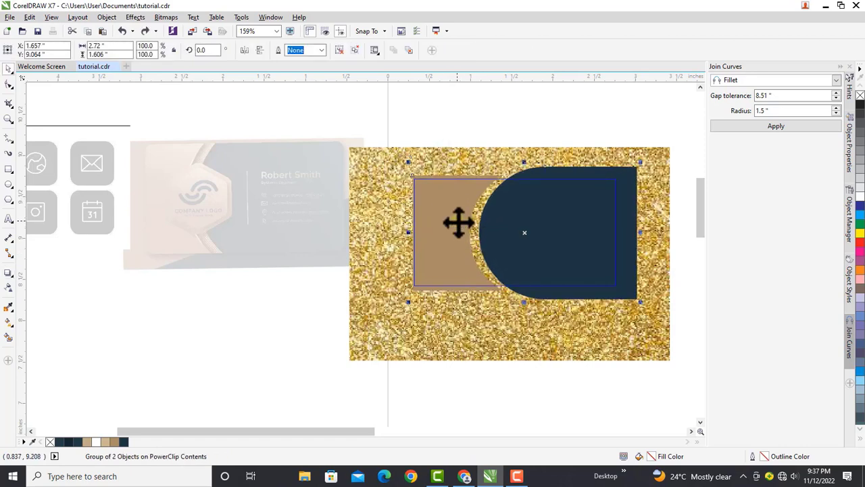
# Ungroup the tan and navy shapes and add a drop shadow running straight down the tan shape at 270 degrees with feathering 5
pyautogui.rightClick(534, 212)
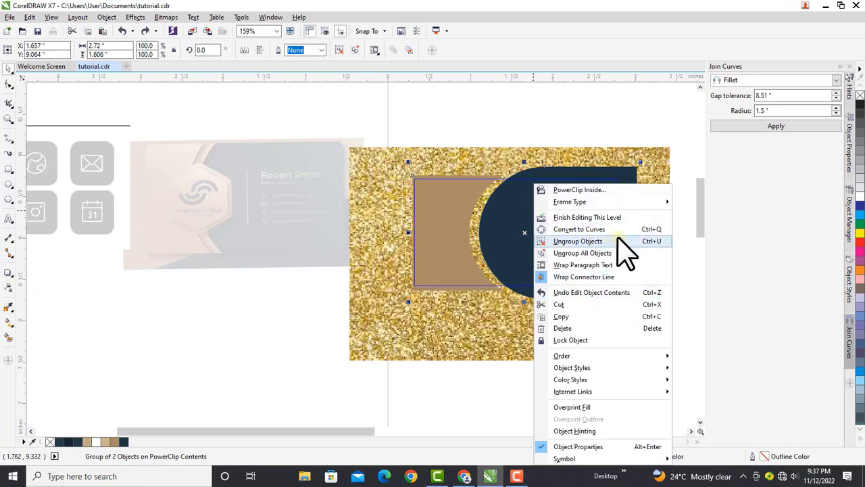
pyautogui.click(594, 253)
pyautogui.click(436, 213)
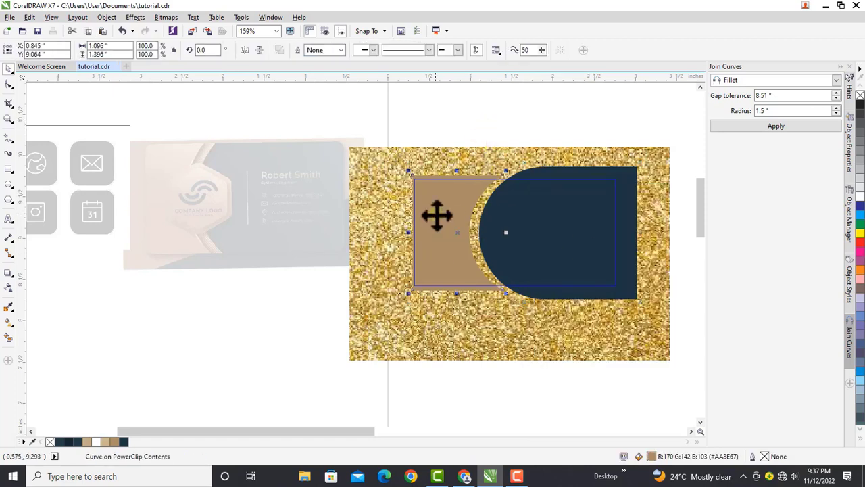
pyautogui.click(8, 273)
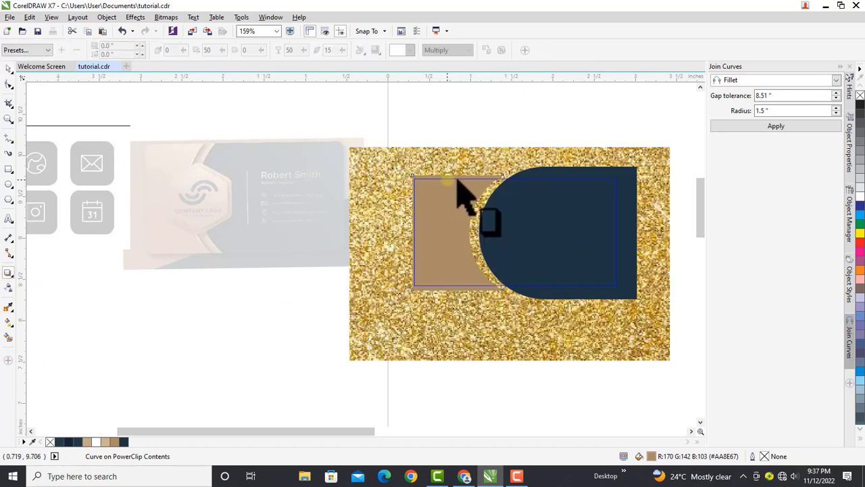
pyautogui.moveTo(458, 180); pyautogui.dragTo(466, 285)
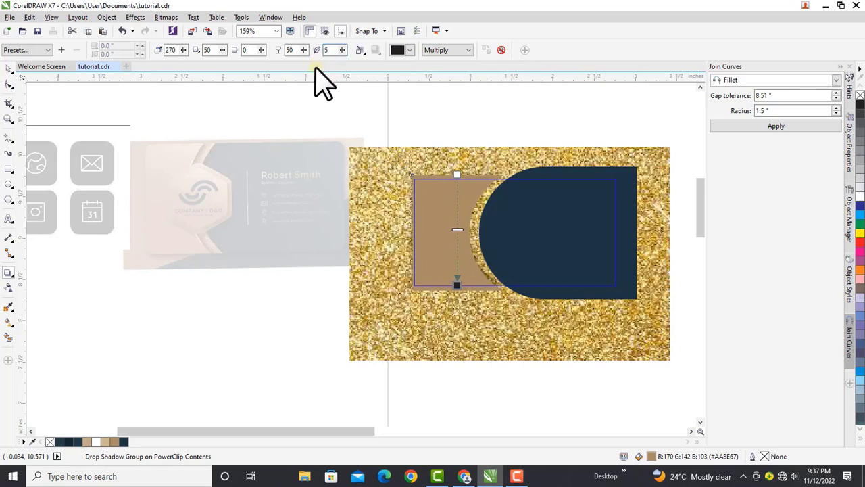
# Set the tan shape's shadow to black with opacity 92 and feathering 14, and finish editing the PowerClip
pyautogui.click(410, 50)
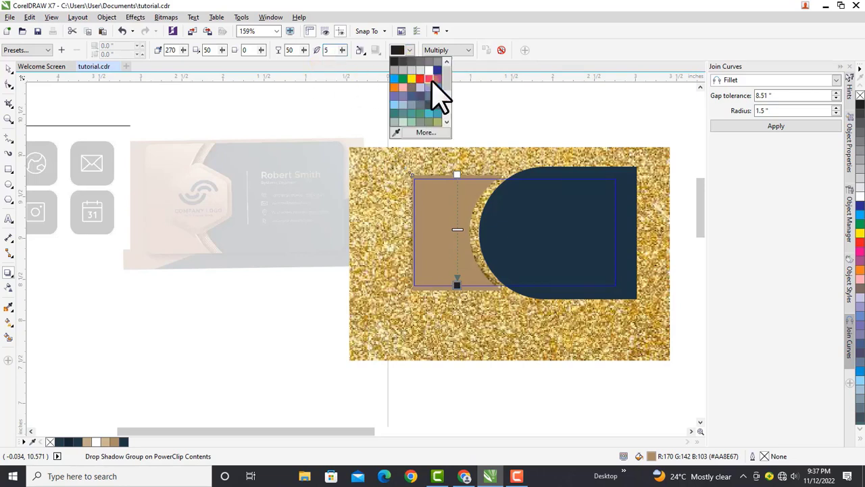
pyautogui.click(393, 62)
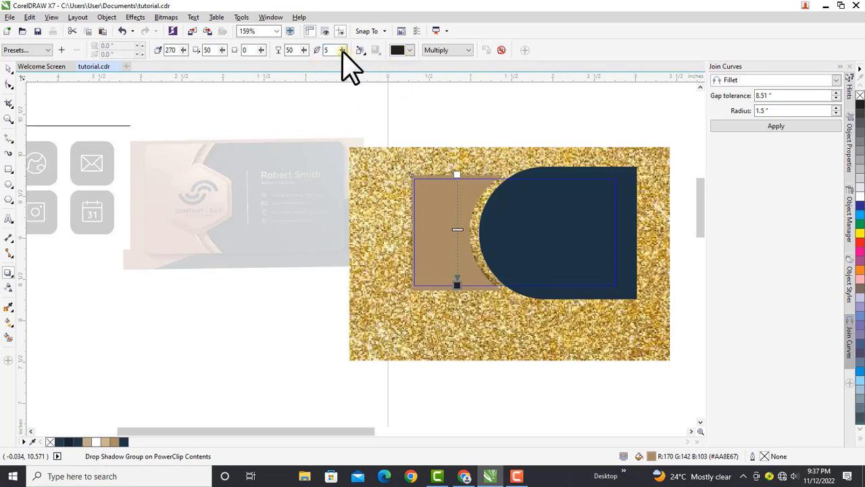
pyautogui.click(343, 52)
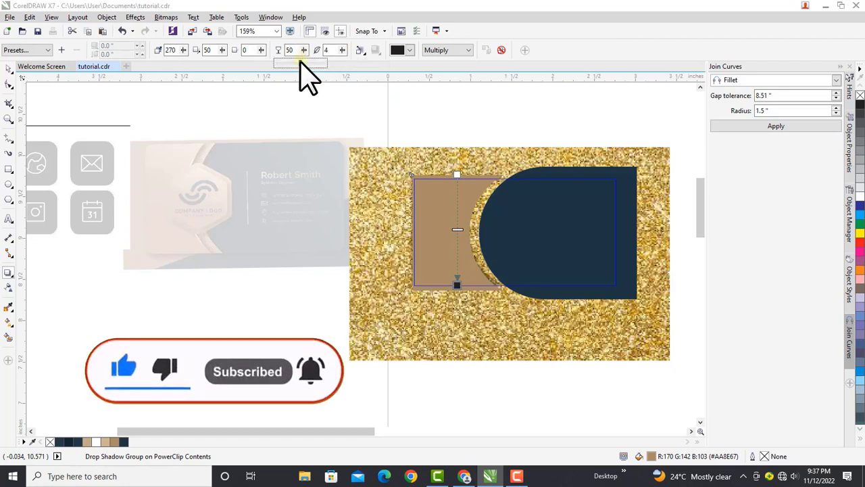
pyautogui.moveTo(299, 63); pyautogui.dragTo(354, 77)
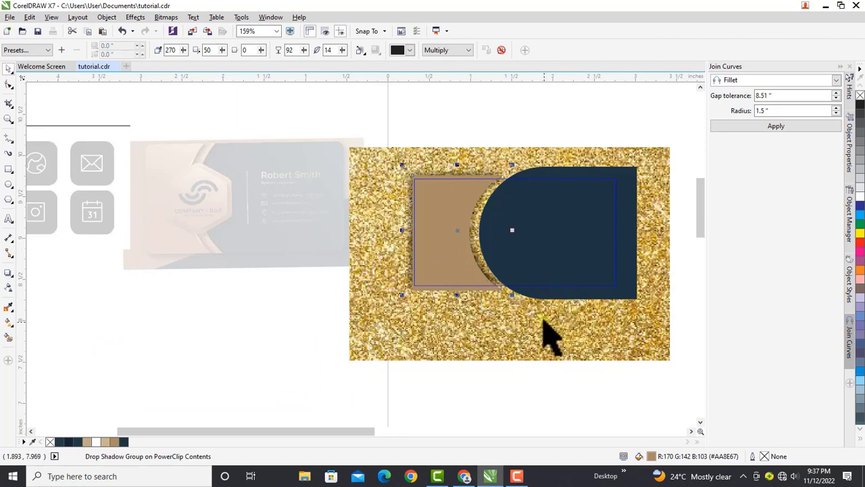
pyautogui.click(514, 300)
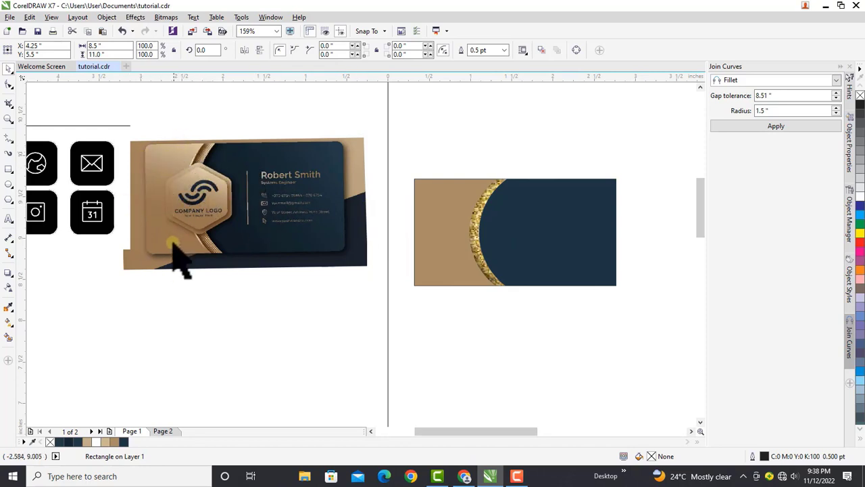
pyautogui.click(503, 251)
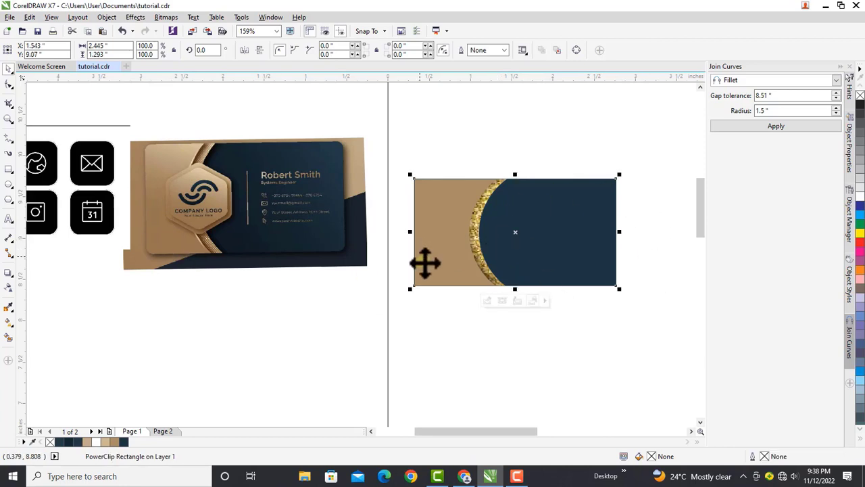
pyautogui.click(488, 300)
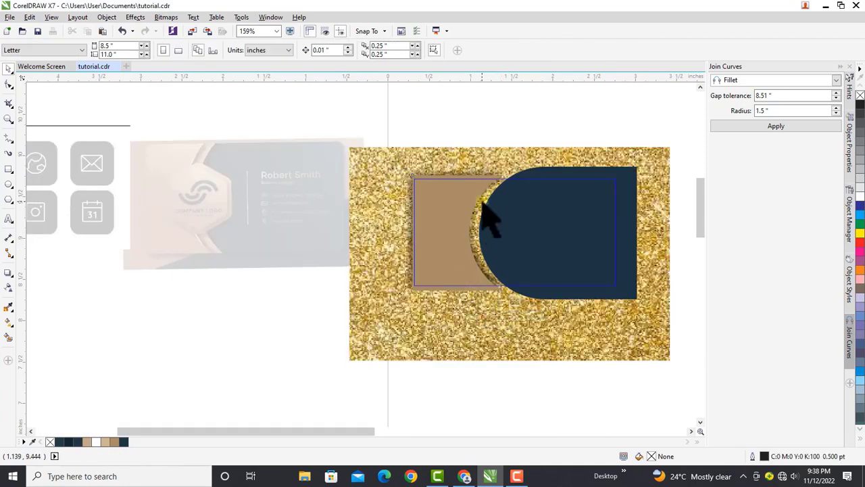
pyautogui.click(487, 212)
pyautogui.click(525, 309)
pyautogui.click(514, 300)
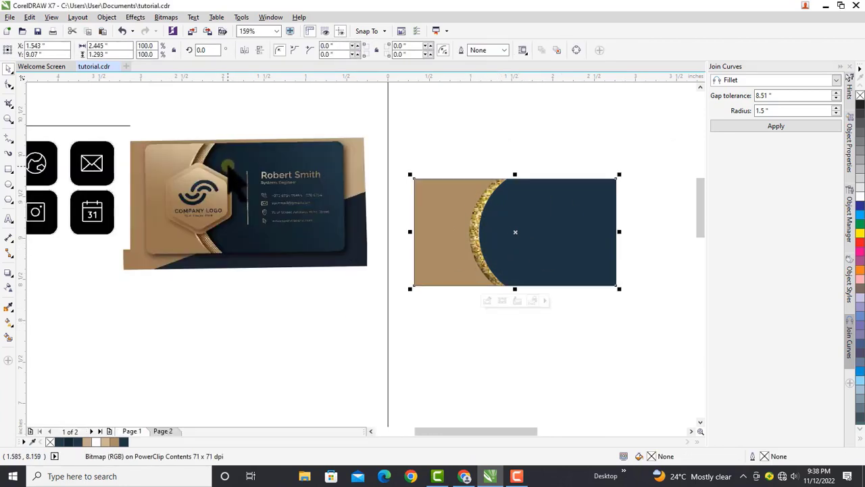
# PowerClip the reference image into the card, reopen the contents for editing, and move the image beside the card shapes
pyautogui.moveTo(228, 162); pyautogui.dragTo(452, 219)
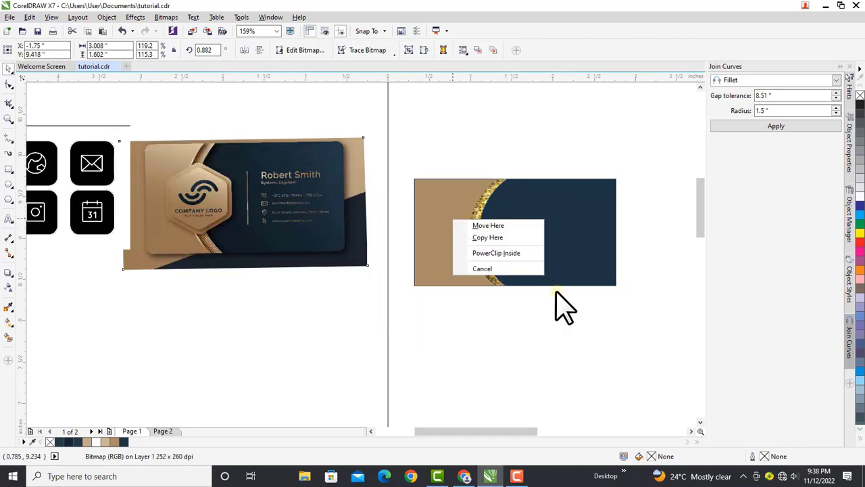
pyautogui.click(501, 250)
pyautogui.click(486, 300)
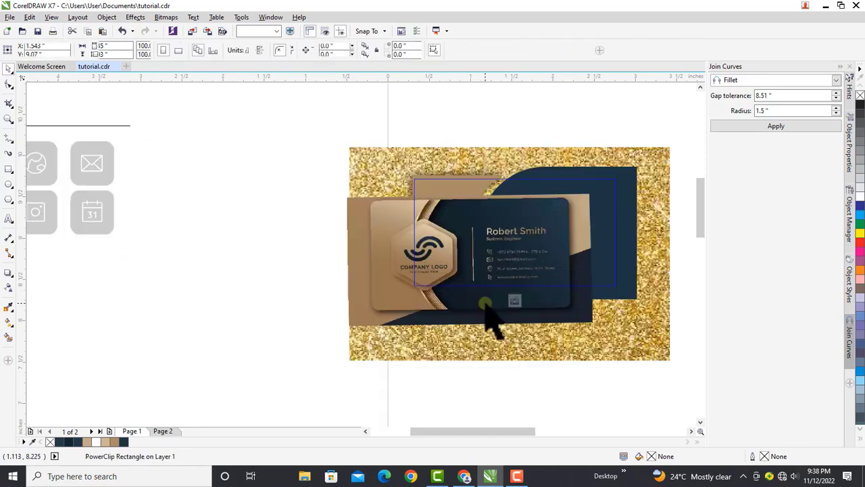
pyautogui.moveTo(564, 251); pyautogui.dragTo(304, 215)
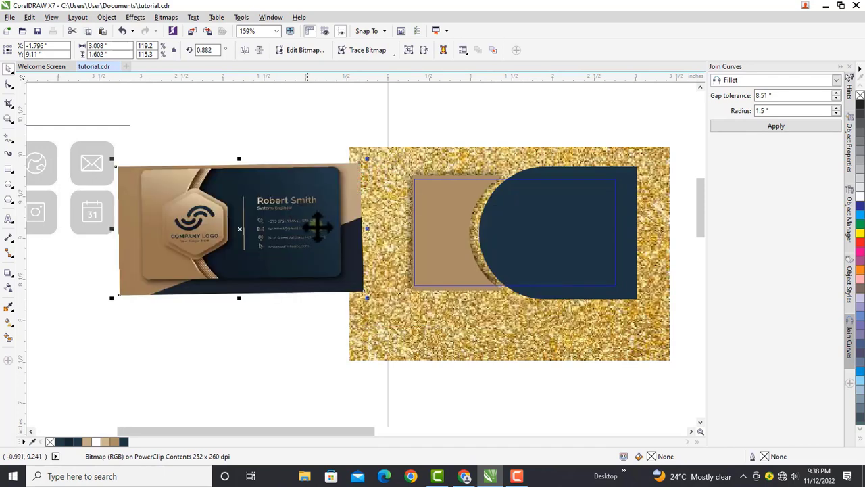
# Apply a linear fountain fill to the tan shape, fading vertically from tan at its upper edge to white at its lower edge
pyautogui.click(466, 213)
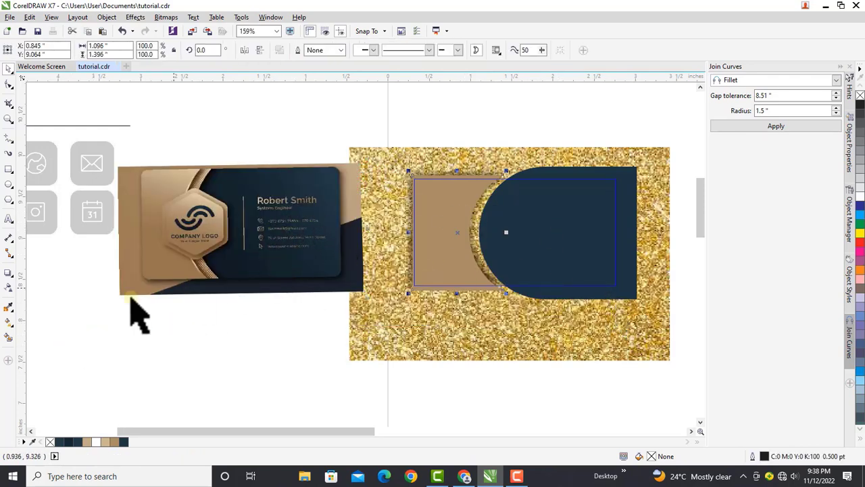
pyautogui.click(8, 322)
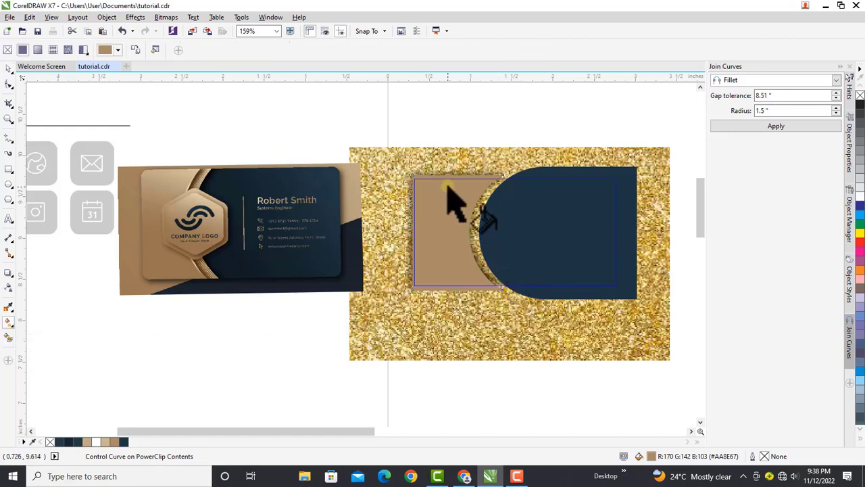
pyautogui.moveTo(447, 197); pyautogui.dragTo(448, 280)
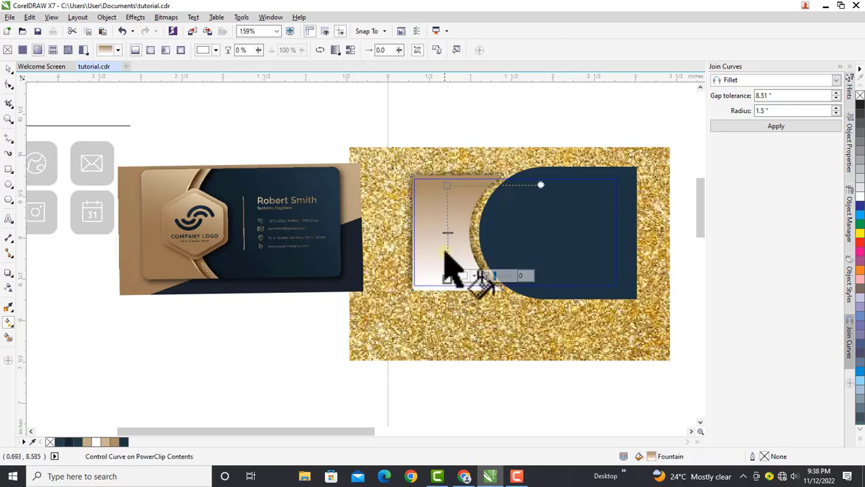
# Set the upper colour of the tan shape's gradient to light tan #CAB48F, sampled from the reference card's upper tan area
pyautogui.click(447, 185)
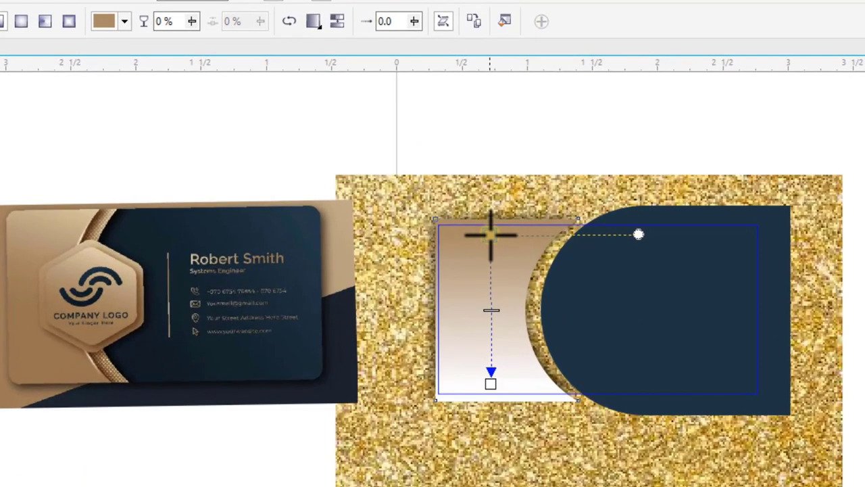
pyautogui.moveTo(444, 188)
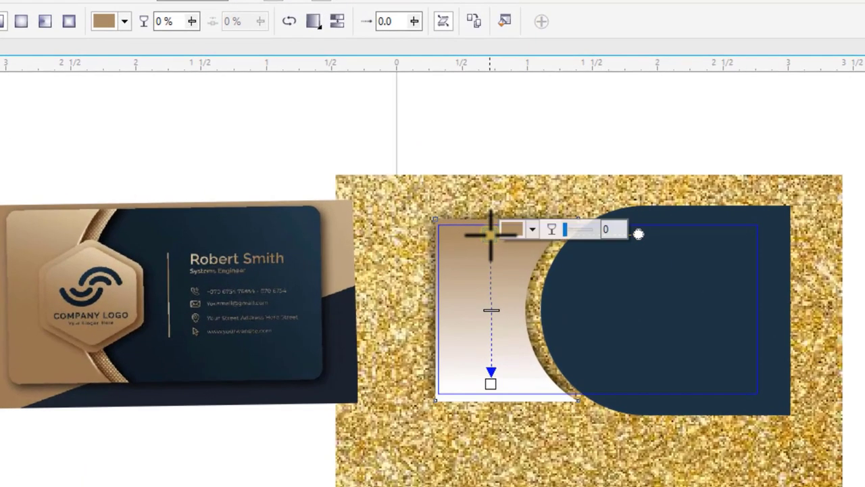
pyautogui.click(531, 229)
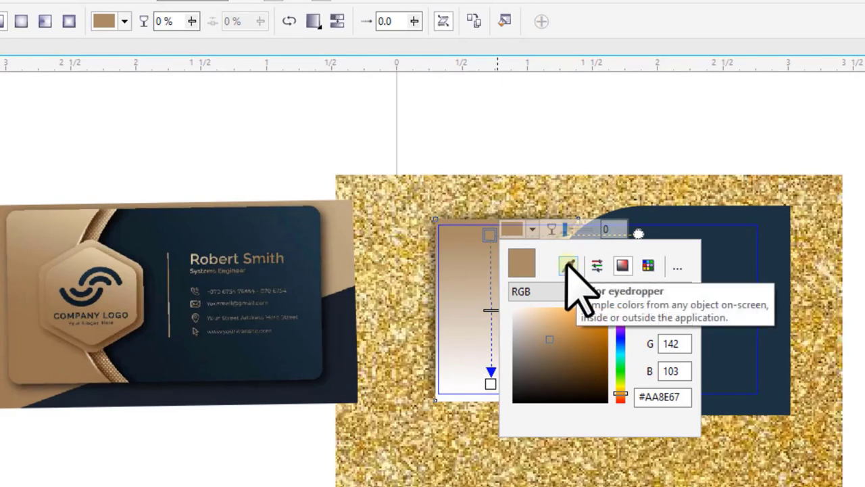
pyautogui.click(567, 266)
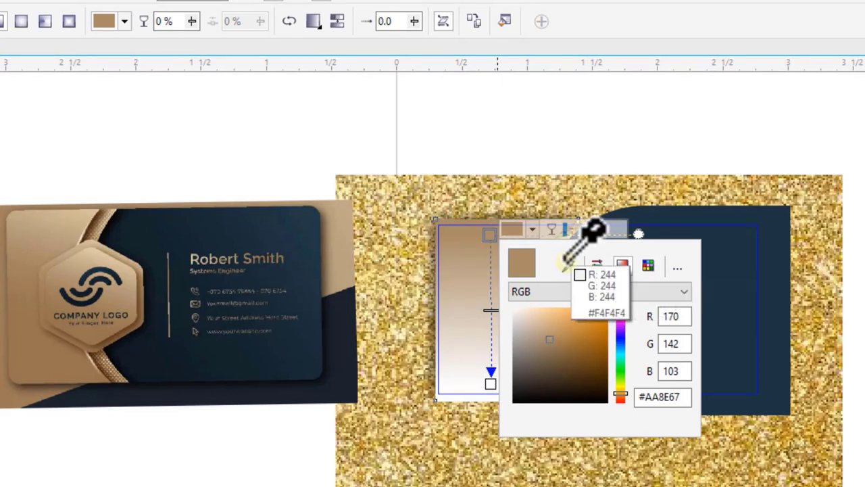
pyautogui.click(51, 215)
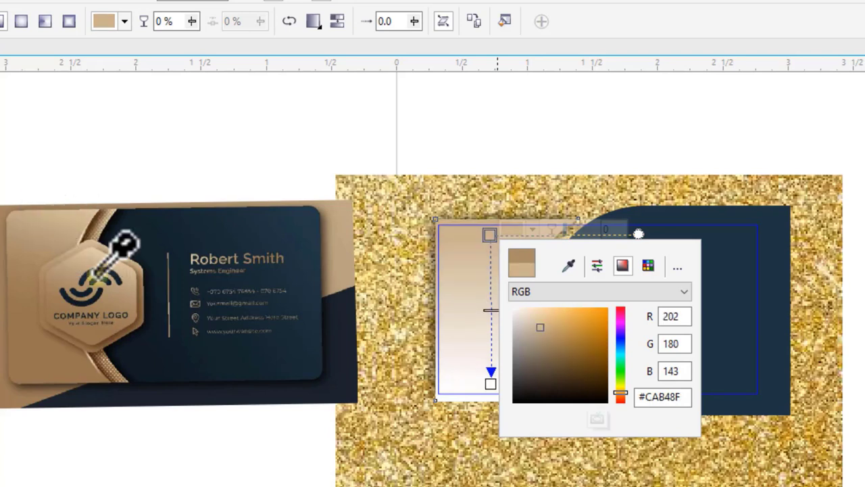
pyautogui.click(490, 234)
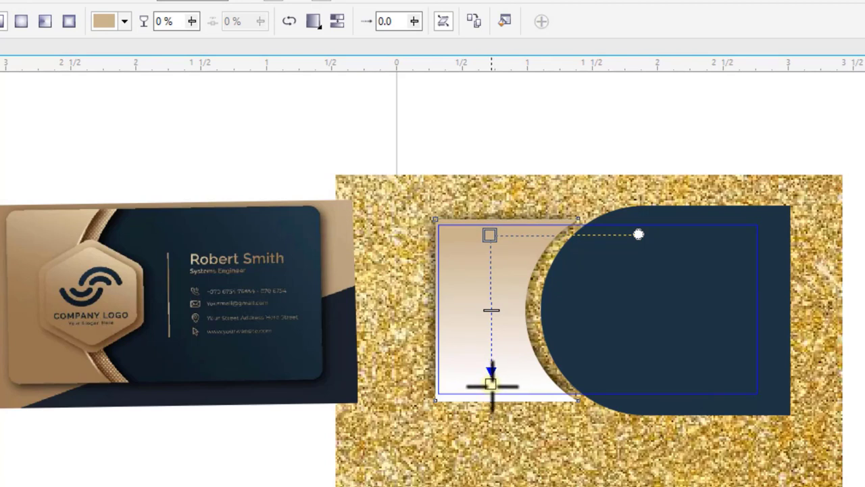
# Replace the tan gradient's white end with brown sampled from the reference card's lower tan area, and shift the gradient midpoint upward
pyautogui.click(491, 384)
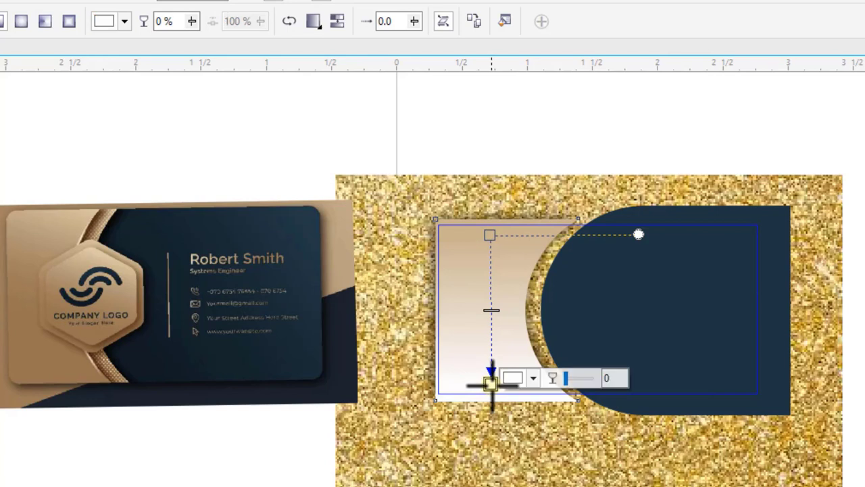
pyautogui.click(530, 380)
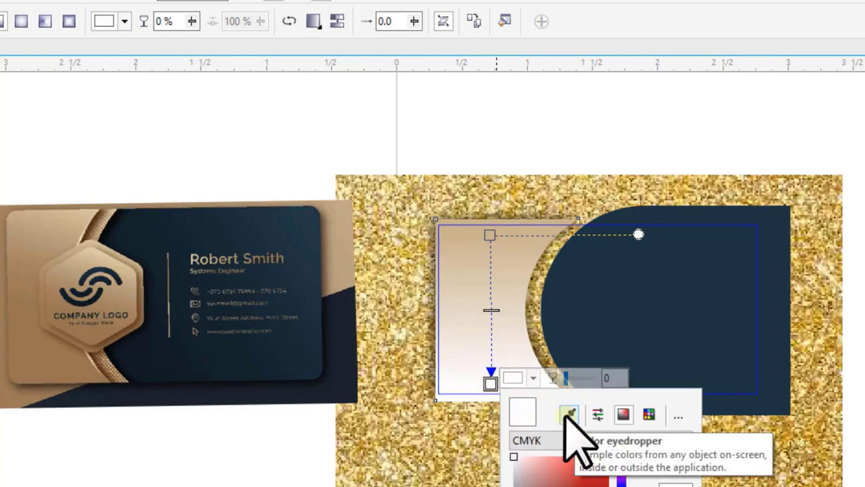
pyautogui.click(569, 413)
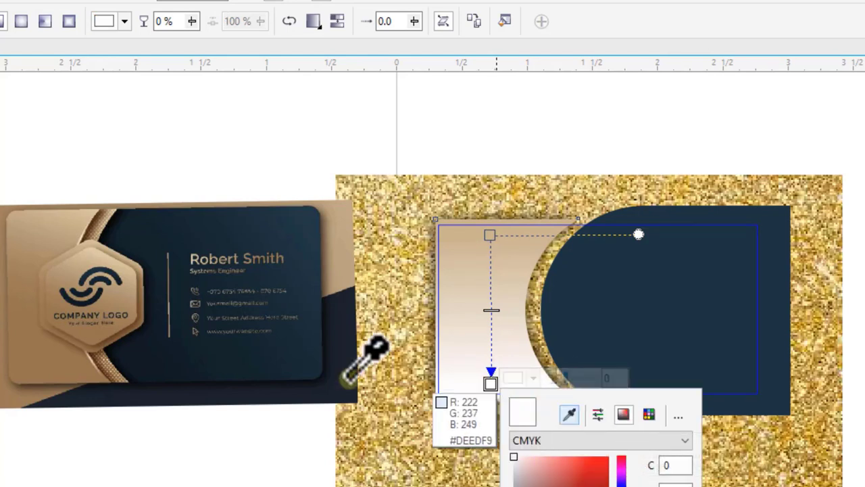
pyautogui.click(35, 373)
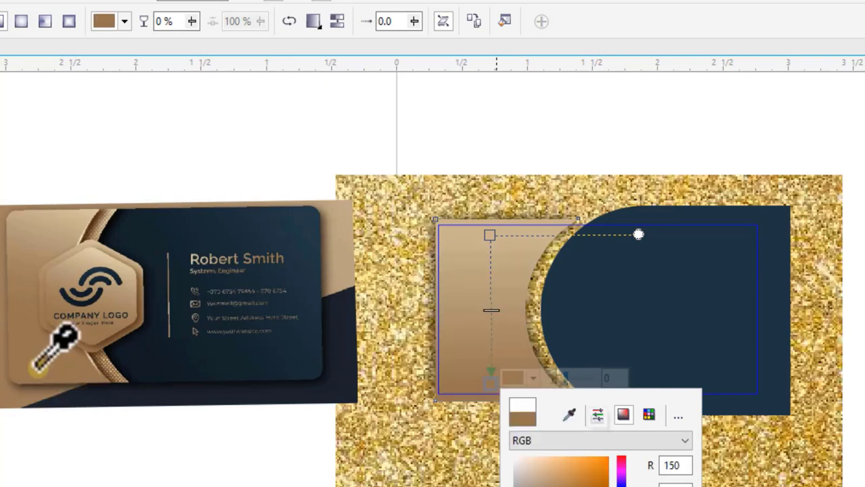
pyautogui.click(469, 344)
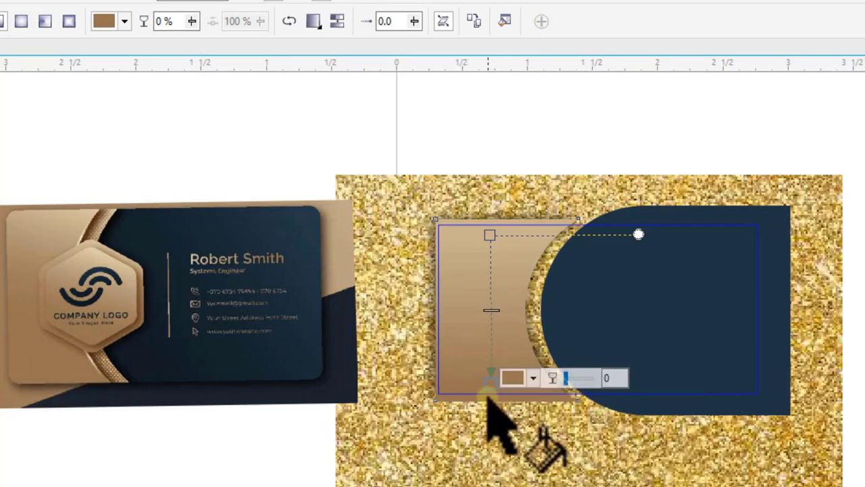
pyautogui.click(467, 343)
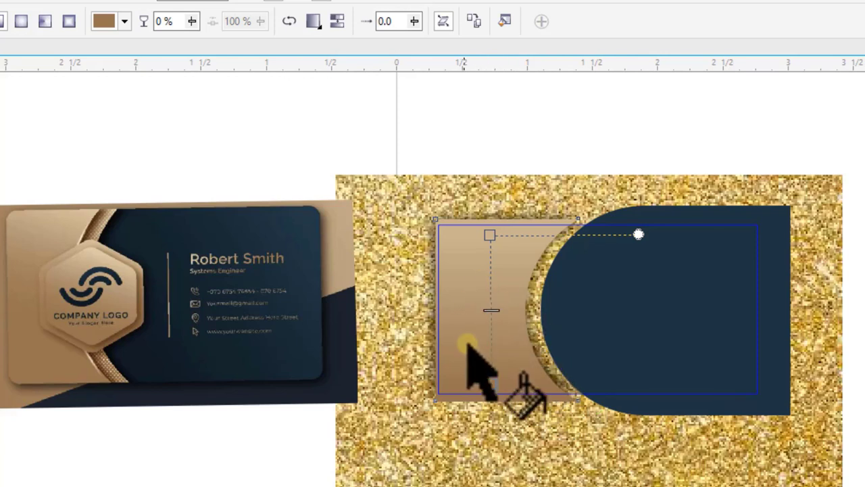
pyautogui.click(467, 236)
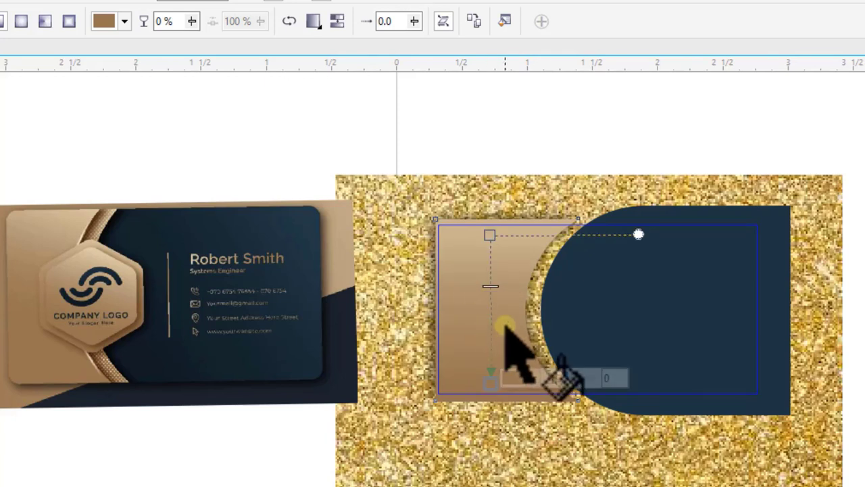
pyautogui.press('space')
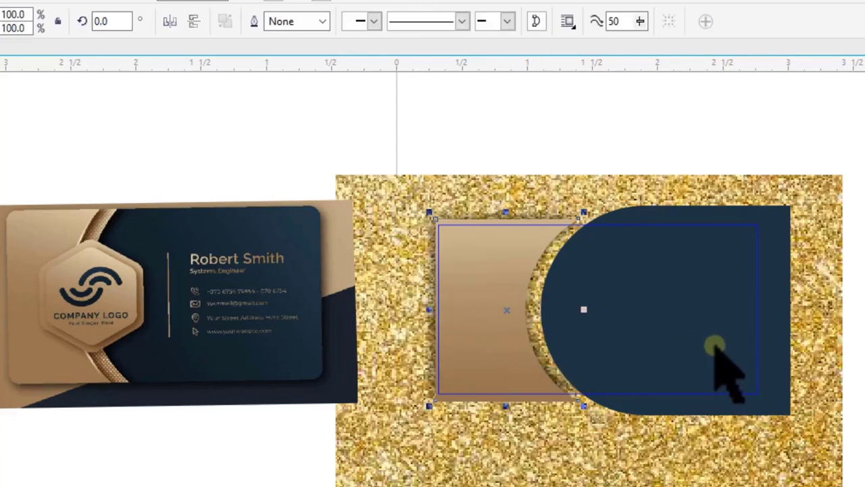
# Apply a linear fountain fill to the navy shape, fading vertically from navy near its lower edge to white near its upper edge
pyautogui.click(689, 346)
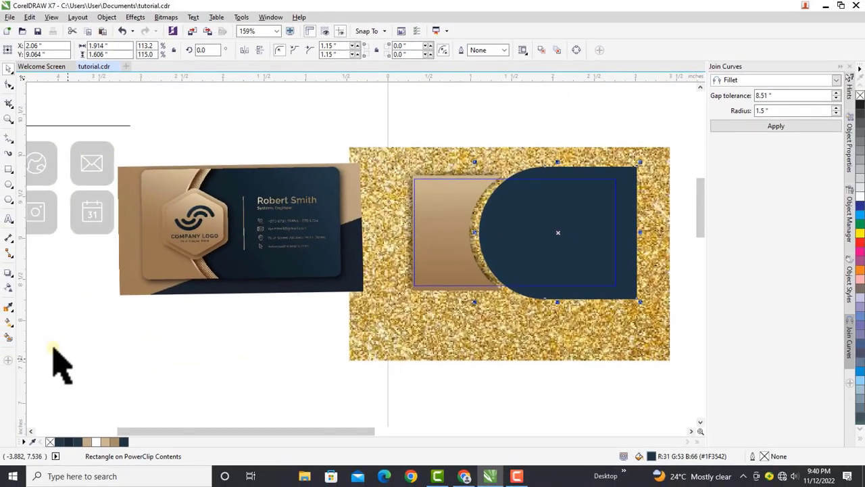
pyautogui.click(8, 322)
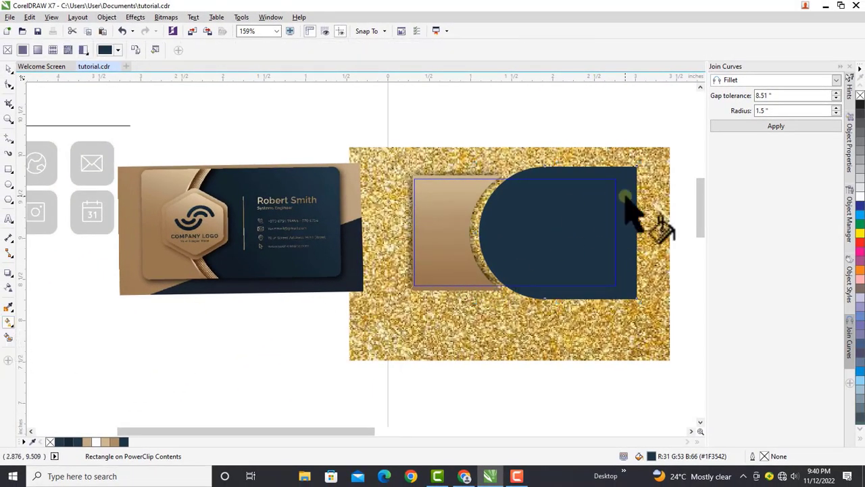
pyautogui.moveTo(582, 270); pyautogui.dragTo(572, 180)
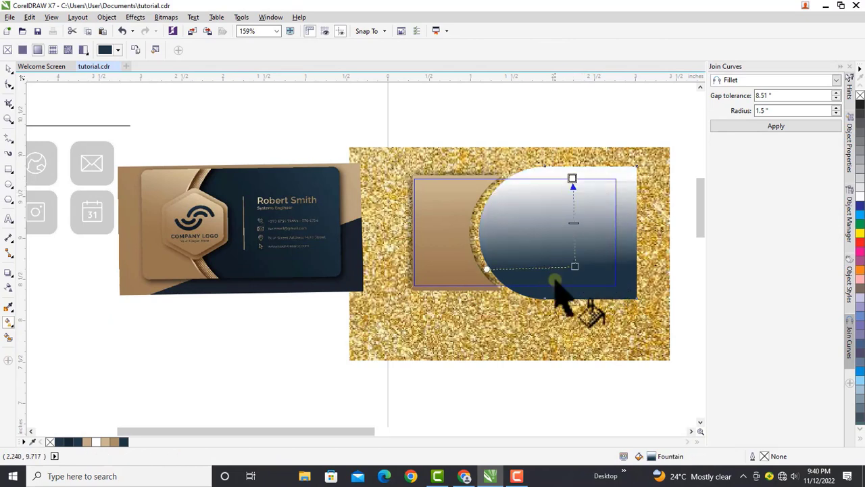
pyautogui.moveTo(574, 268); pyautogui.dragTo(573, 254)
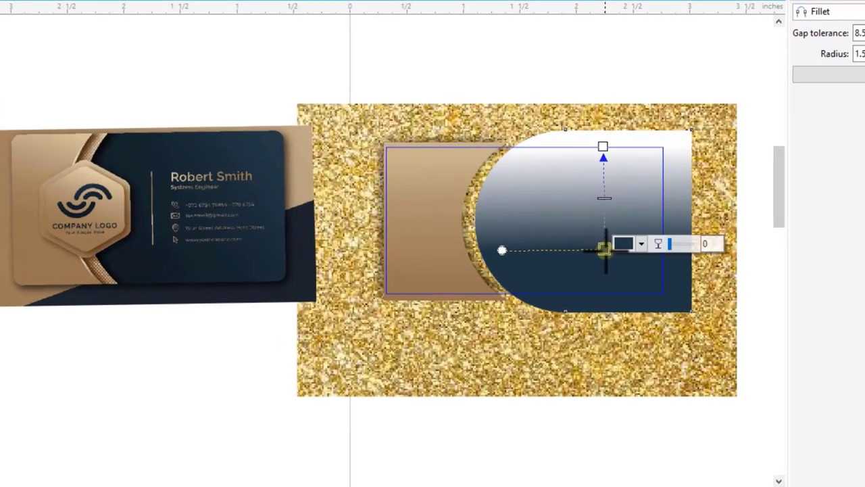
# Set the lower colour of the navy shape's gradient to dark navy #14222B, sampled from the reference card's lower navy area
pyautogui.click(640, 244)
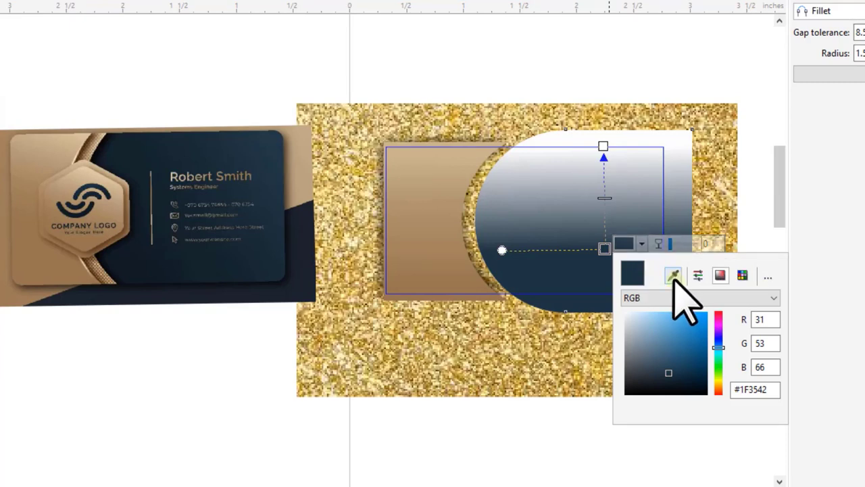
pyautogui.click(674, 275)
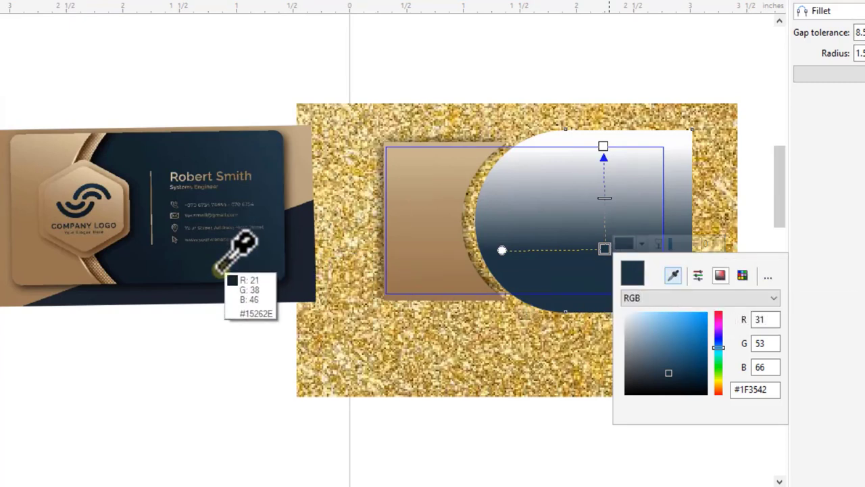
pyautogui.click(196, 276)
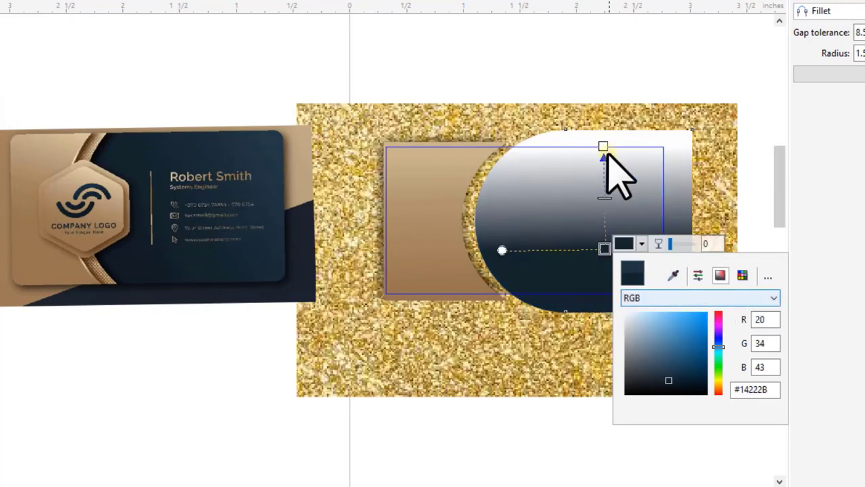
# Replace the white end of the navy shape's gradient with navy #1F333E, sampled from the reference card's upper edge
pyautogui.click(603, 147)
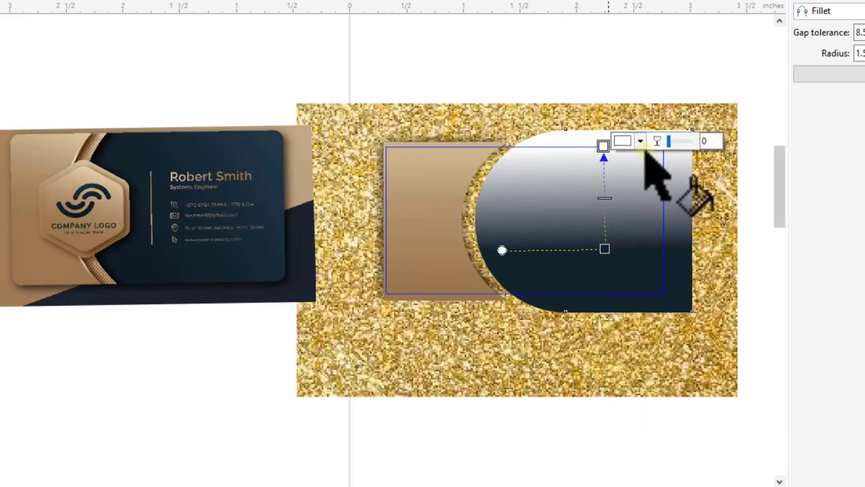
pyautogui.click(640, 141)
pyautogui.click(673, 175)
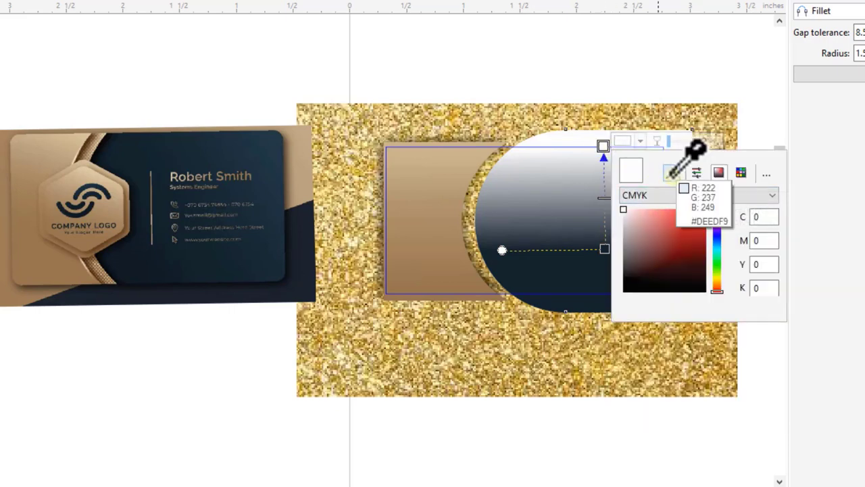
pyautogui.click(227, 138)
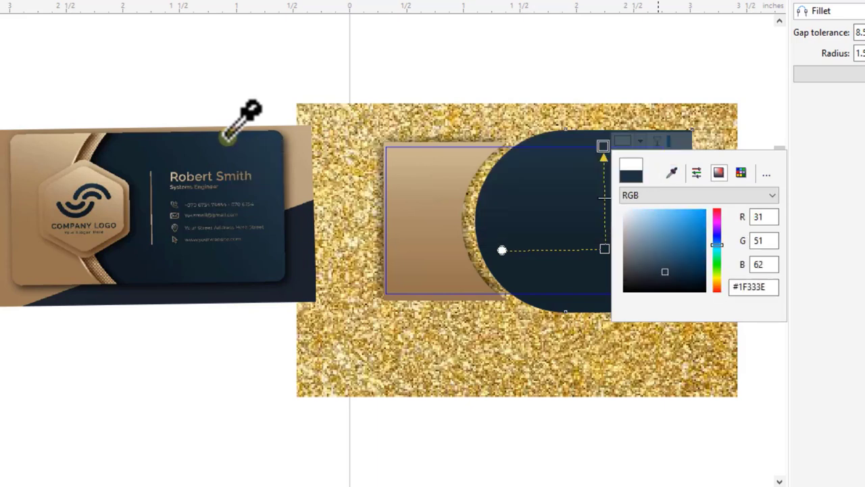
pyautogui.click(604, 250)
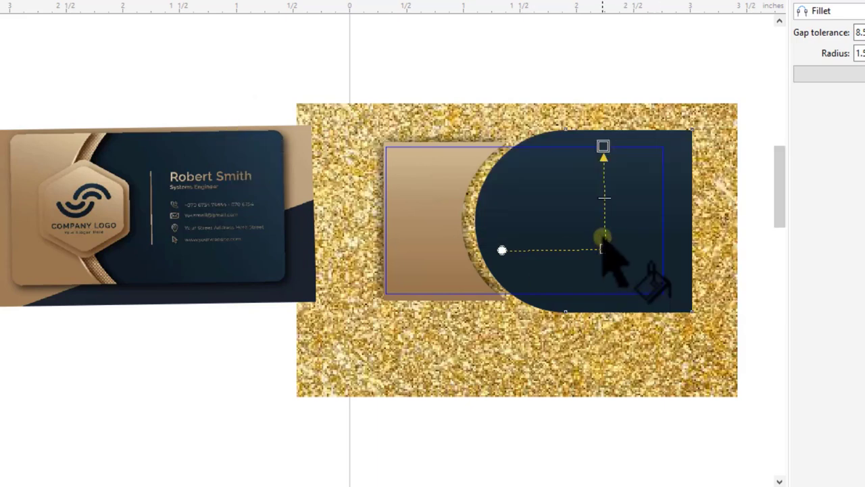
# Resample the navy gradient's upper colour as #213744 from the reference card's upper edge, and extend the gradient's lower end slightly downward
pyautogui.click(603, 148)
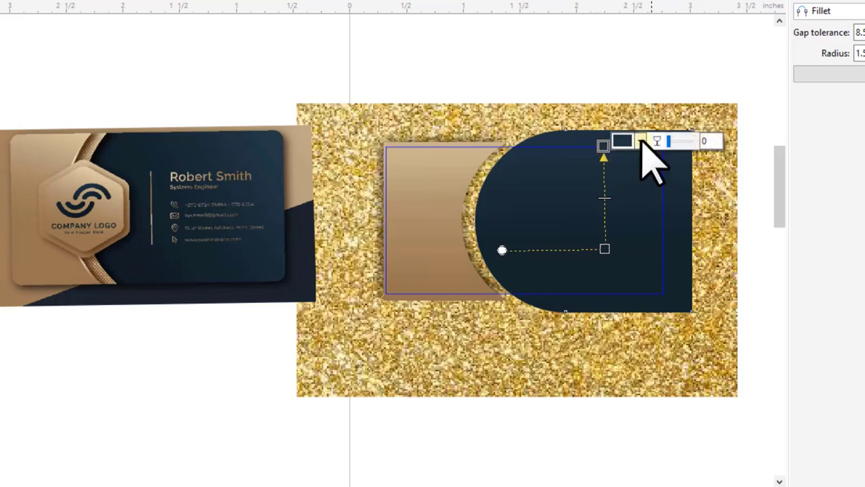
pyautogui.click(639, 140)
pyautogui.click(673, 173)
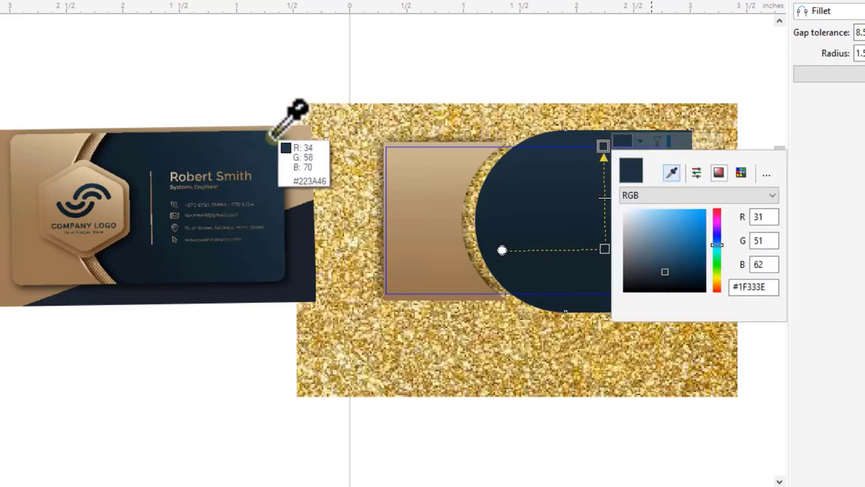
pyautogui.click(249, 139)
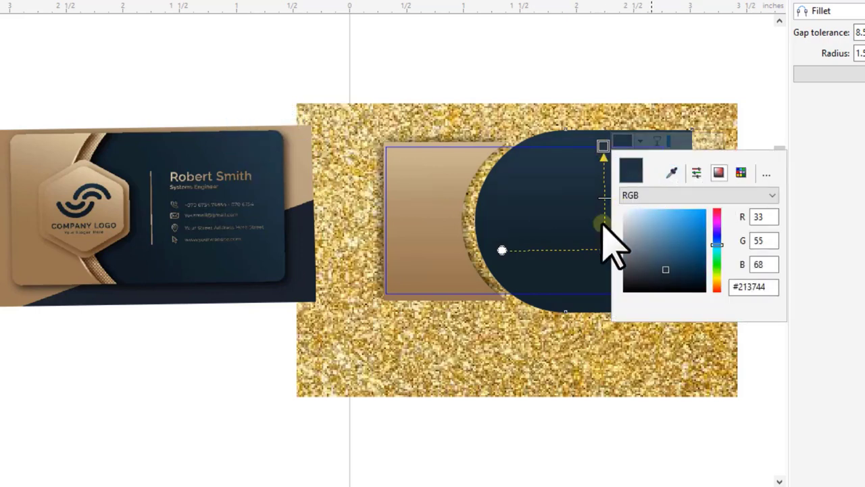
pyautogui.click(604, 250)
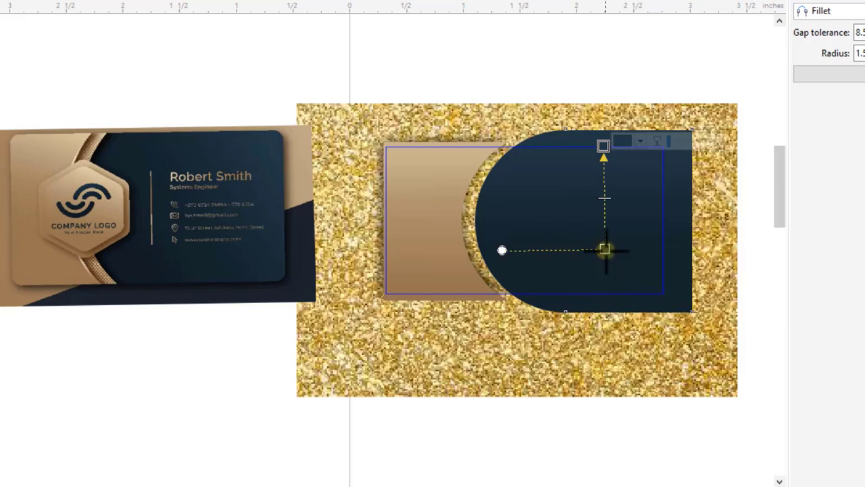
pyautogui.moveTo(604, 251); pyautogui.dragTo(605, 264)
pyautogui.click(556, 377)
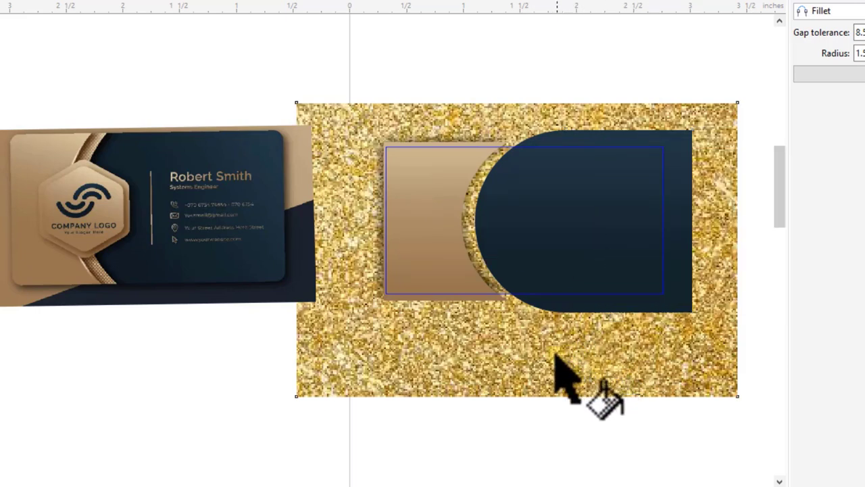
# Cut the reference image from the PowerClip contents, finish editing the PowerClip, and paste the image on the page beside the card
pyautogui.click(189, 252)
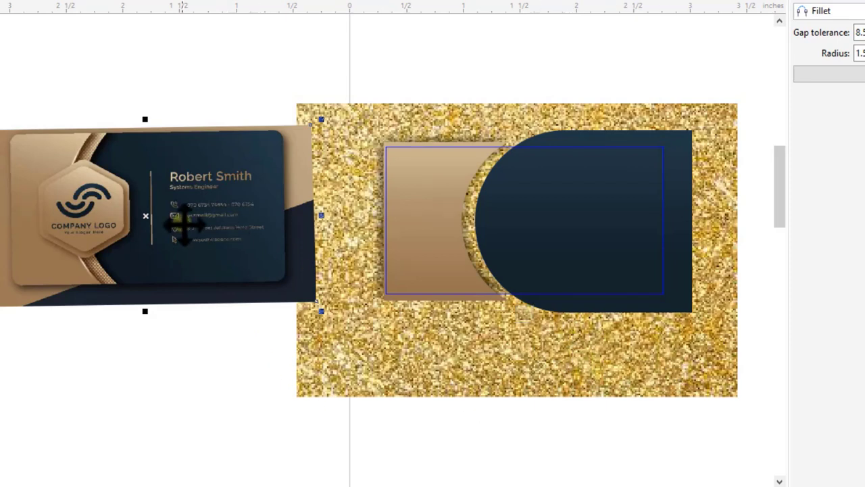
pyautogui.press('Delete')
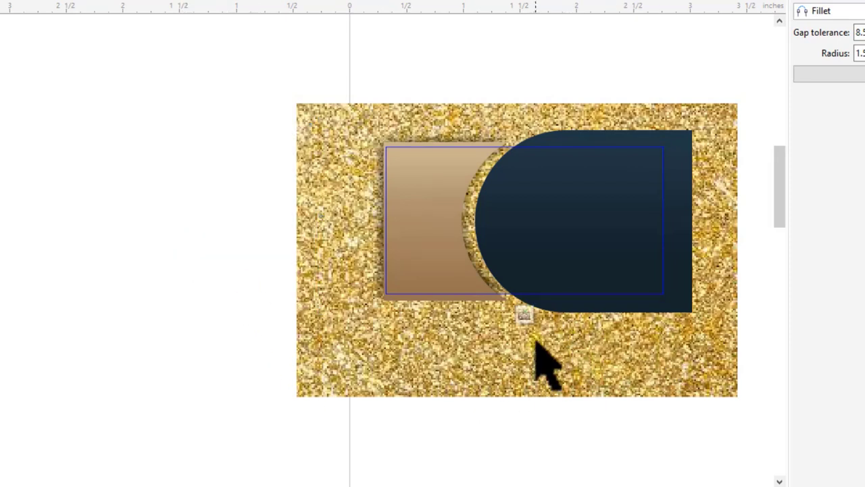
pyautogui.click(525, 314)
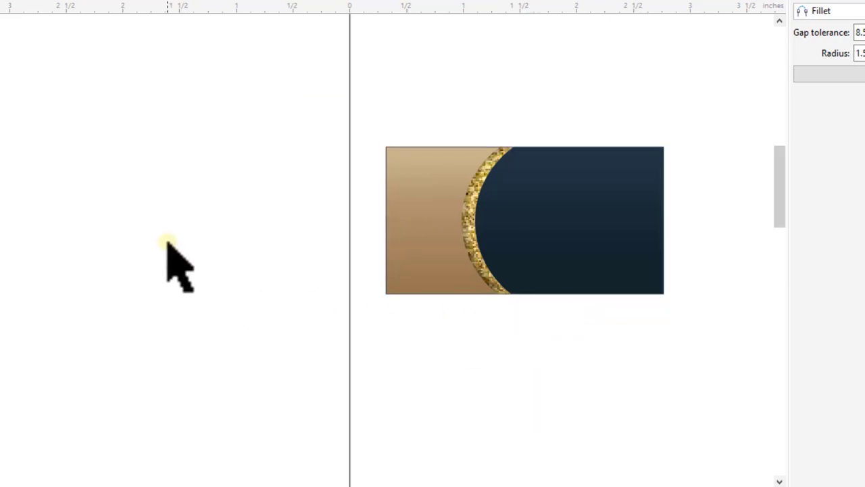
pyautogui.hotkey('ctrl', 'v')
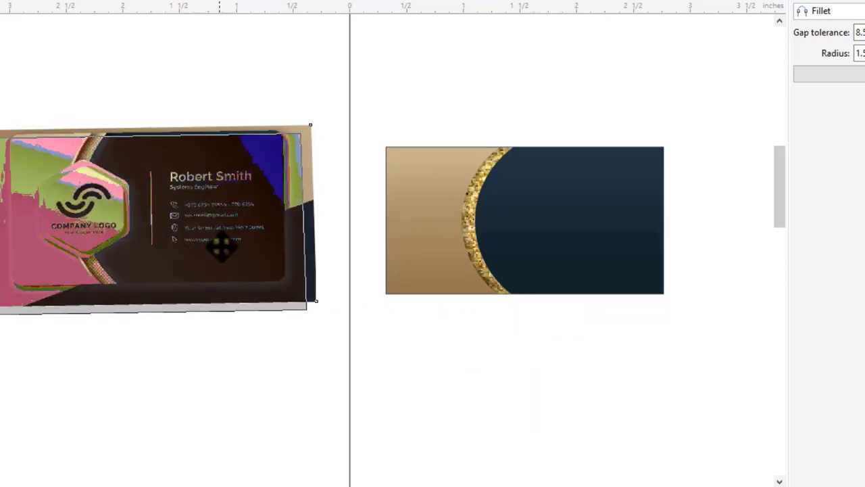
pyautogui.click(86, 196)
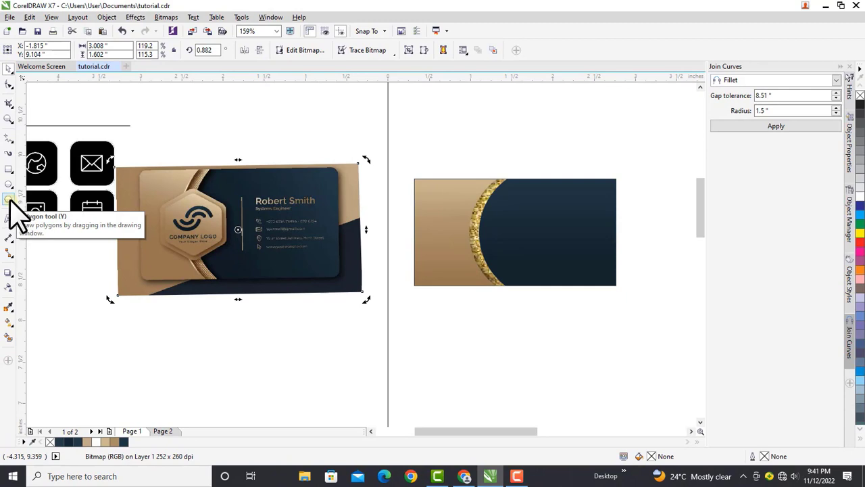
# Draw a six-sided polygon about 0.68 by 0.78 inches and place it over the glitter arc, vertically centred on the card
pyautogui.click(9, 200)
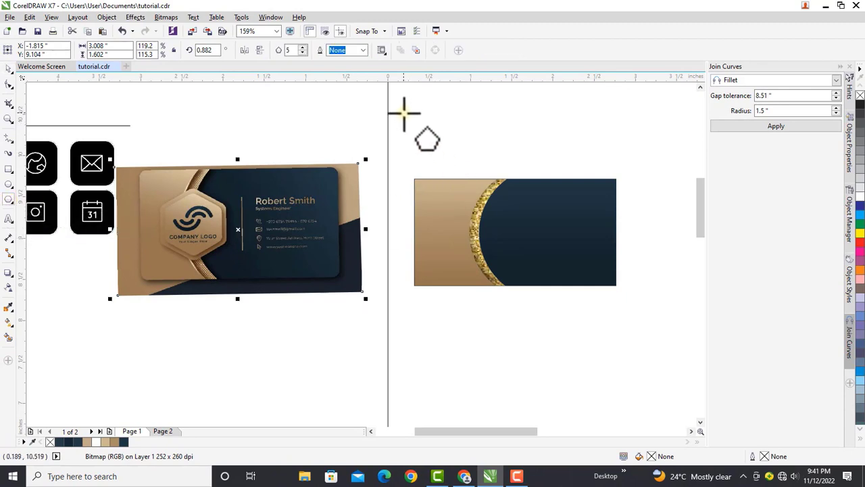
pyautogui.moveTo(404, 114); pyautogui.dragTo(461, 175)
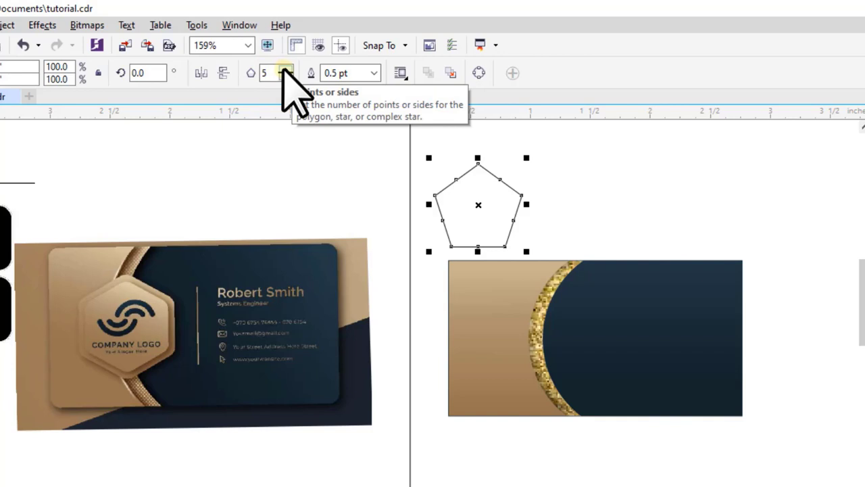
pyautogui.click(286, 72)
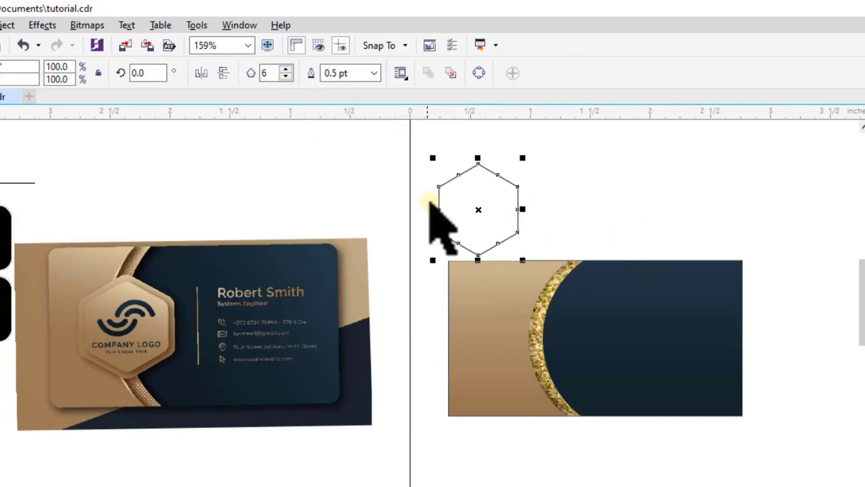
pyautogui.moveTo(495, 212); pyautogui.dragTo(562, 358)
pyautogui.moveTo(585, 391); pyautogui.dragTo(589, 414)
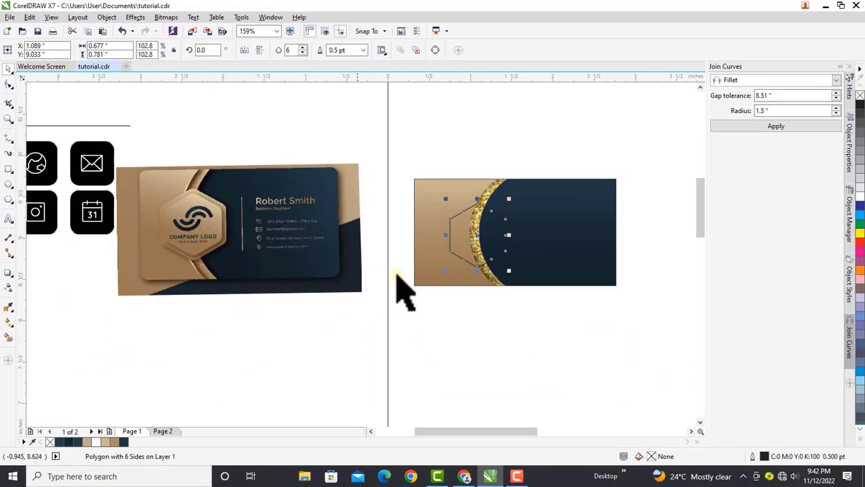
# Move the reference image directly above the card and zoom in so both fill the view
pyautogui.moveTo(222, 178); pyautogui.dragTo(530, 126)
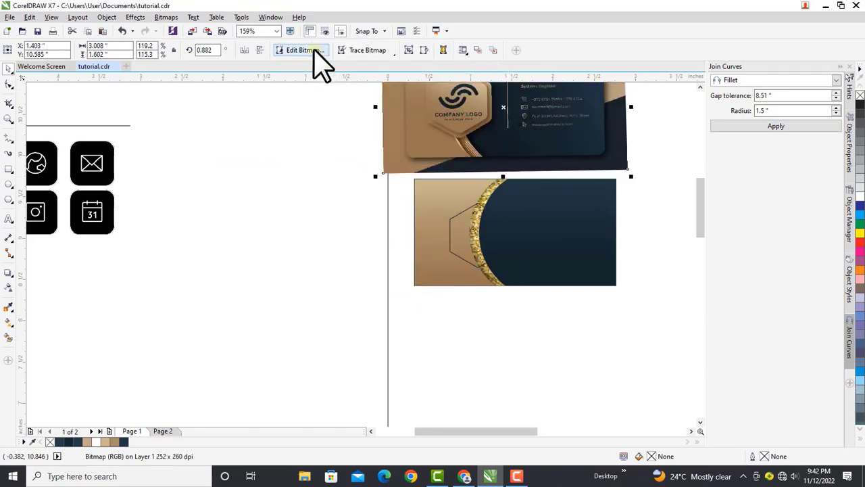
pyautogui.click(276, 31)
pyautogui.click(255, 58)
pyautogui.press('z')
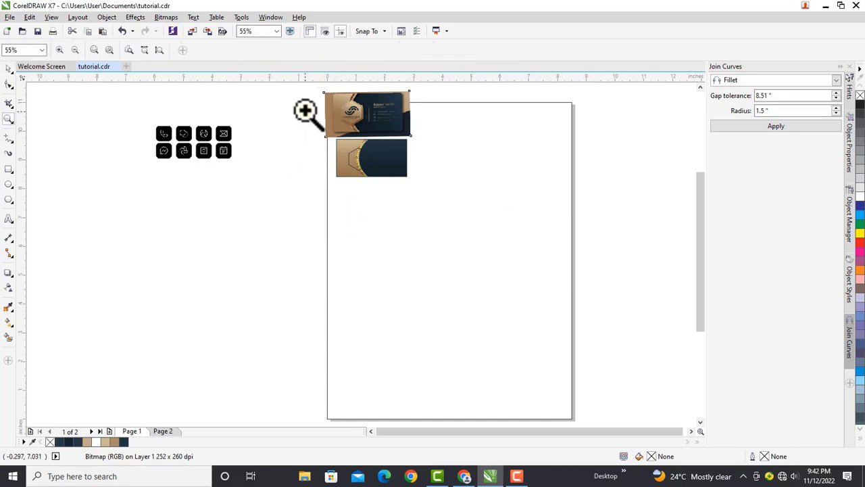
pyautogui.moveTo(314, 89); pyautogui.dragTo(426, 181)
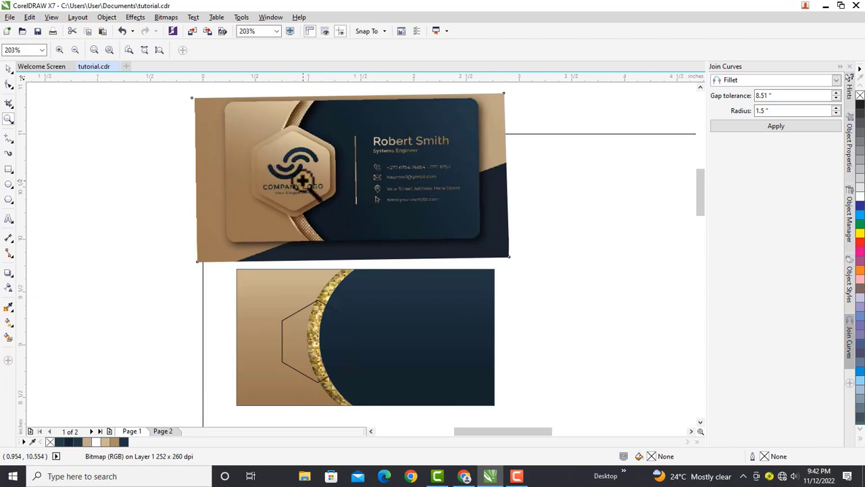
pyautogui.press('space')
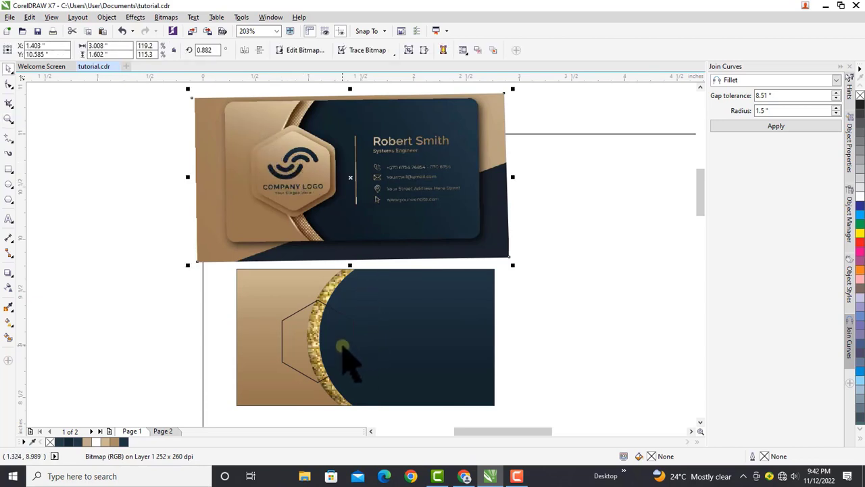
# Fill the hexagon with tan #CDB792, sampled from the upper part of the reference card's hexagon
pyautogui.click(320, 342)
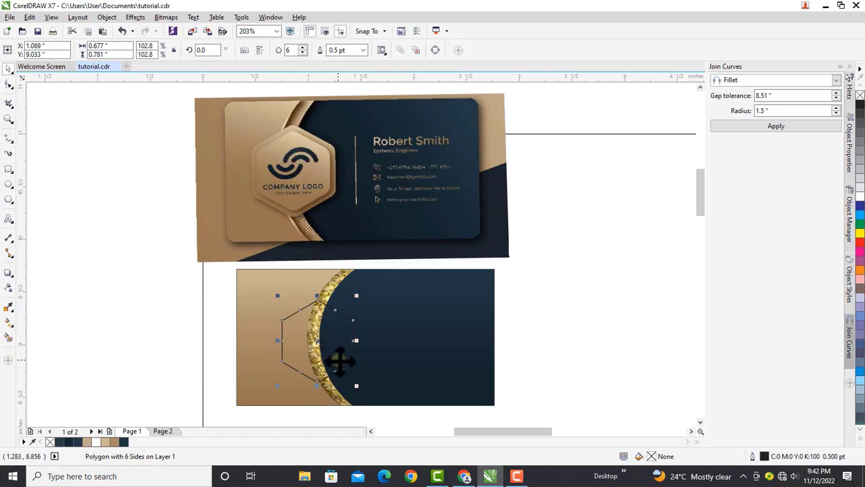
pyautogui.click(8, 307)
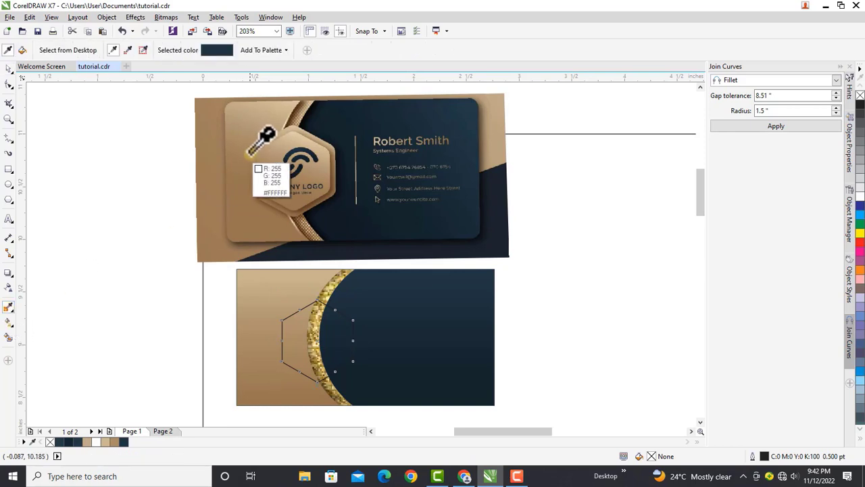
pyautogui.click(296, 126)
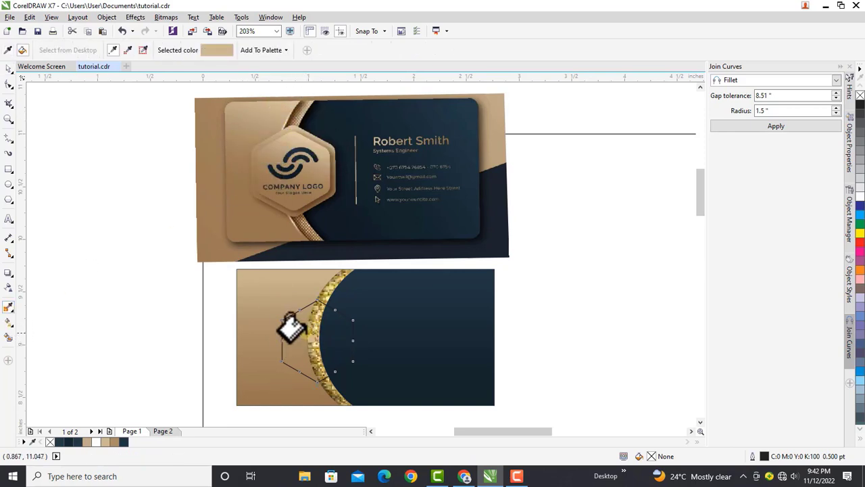
pyautogui.click(285, 323)
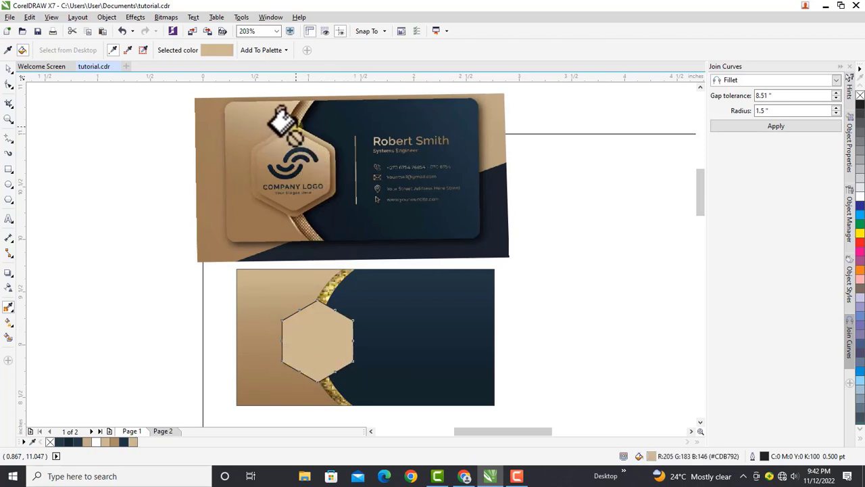
# Apply a vertical linear gradient to the hexagon and set its upper colour to light tan sampled from the reference card
pyautogui.click(8, 325)
pyautogui.moveTo(317, 313); pyautogui.dragTo(316, 372)
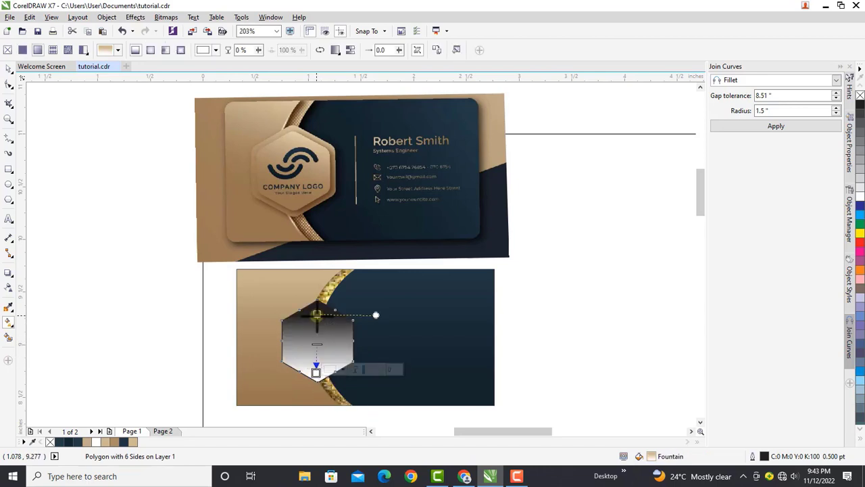
pyautogui.click(317, 314)
pyautogui.click(344, 311)
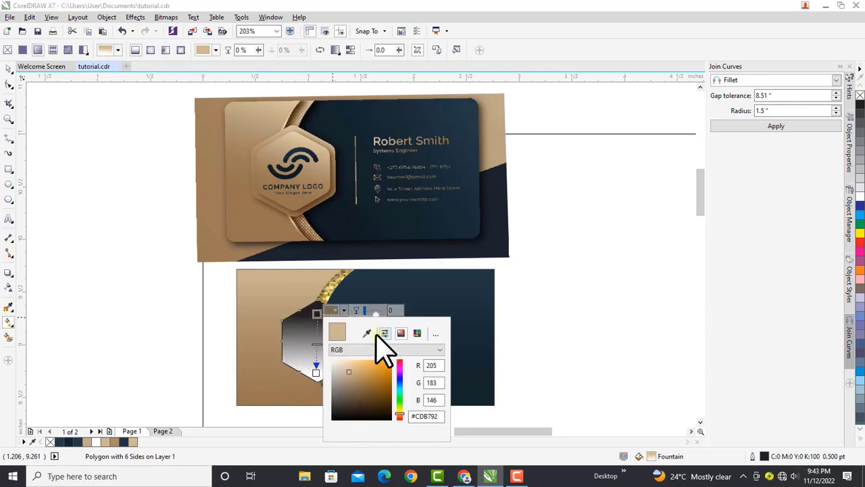
pyautogui.click(367, 333)
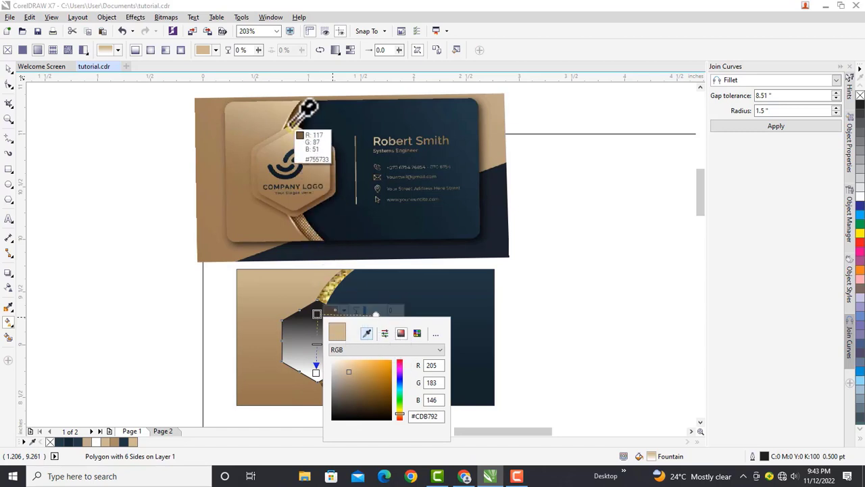
pyautogui.click(306, 110)
# Set the lower colour of the hexagon's gradient to brown #876643, sampled from the bottom tip of the reference hexagon
pyautogui.click(316, 372)
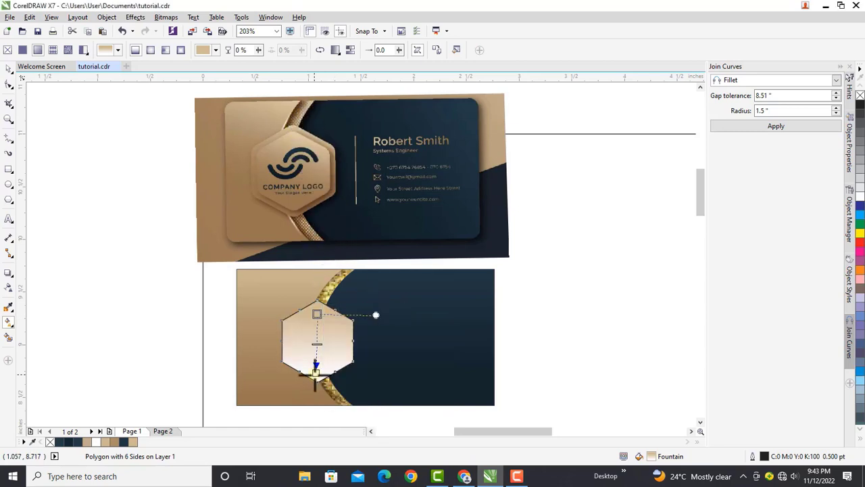
pyautogui.click(316, 372)
pyautogui.click(344, 369)
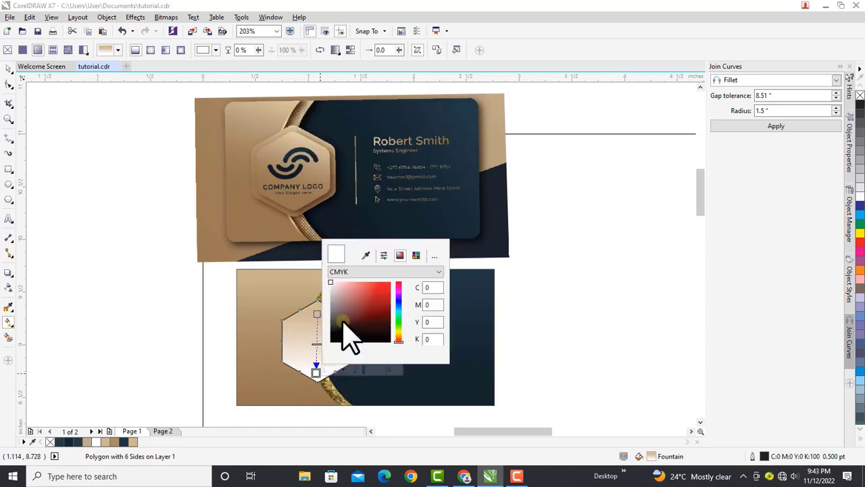
pyautogui.click(294, 218)
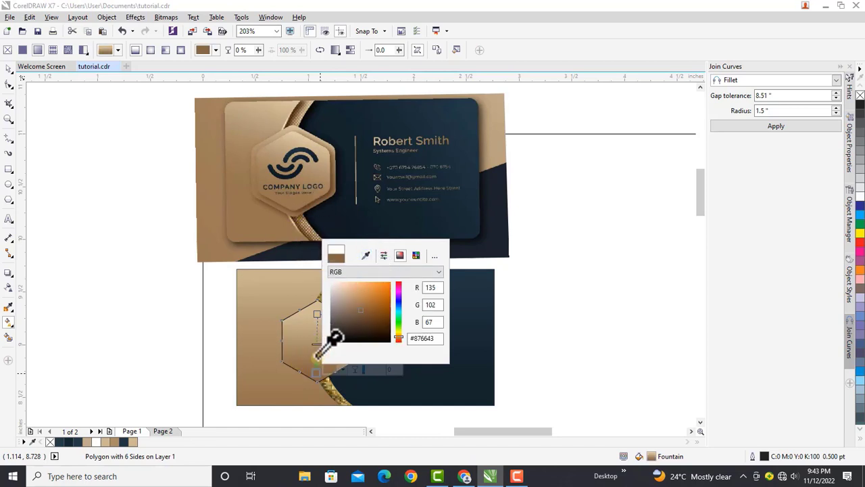
pyautogui.click(217, 331)
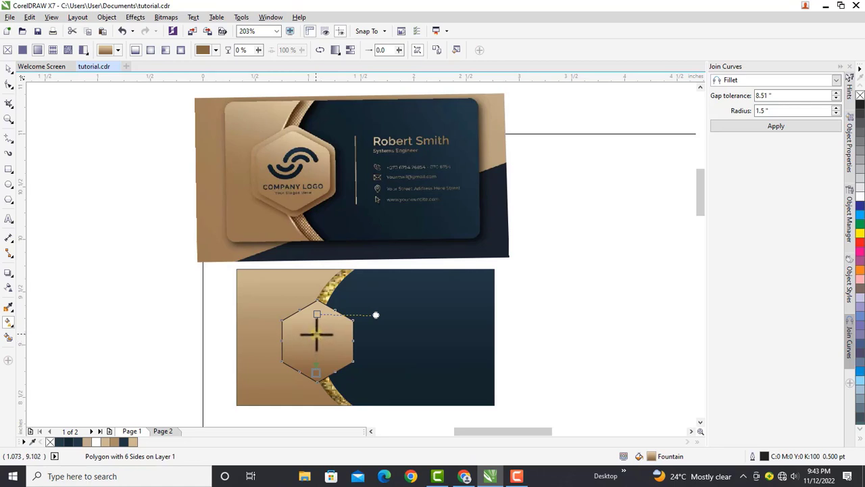
# Create a concentric duplicate of the hexagon scaled down to about 80%, roughly 0.55 by 0.63 inches
pyautogui.press('space')
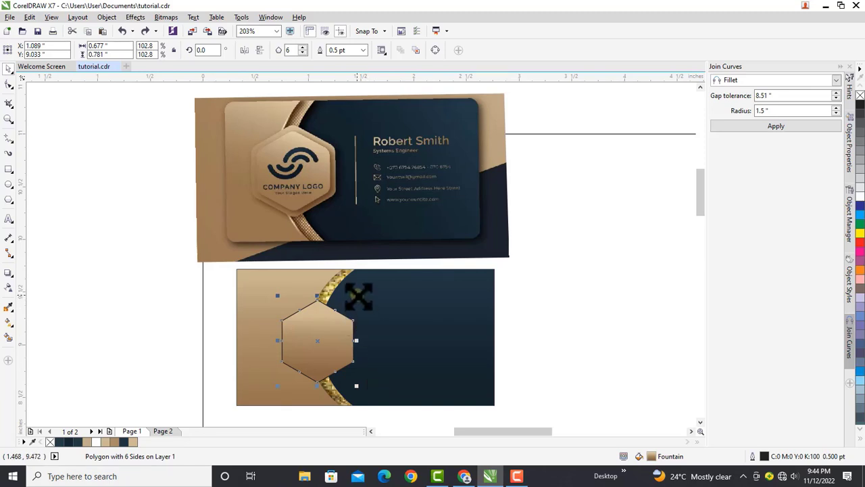
pyautogui.moveTo(358, 296); pyautogui.dragTo(357, 297)
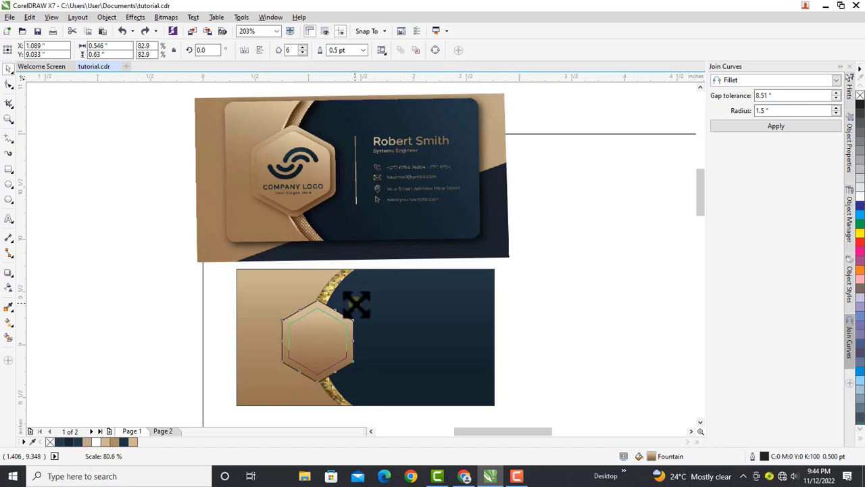
pyautogui.moveTo(355, 304); pyautogui.dragTo(355, 304)
pyautogui.rightClick(354, 304)
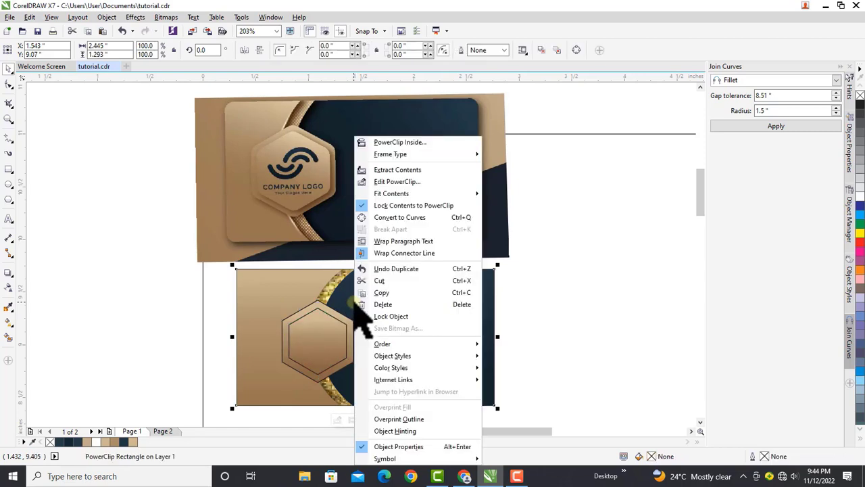
pyautogui.click(188, 291)
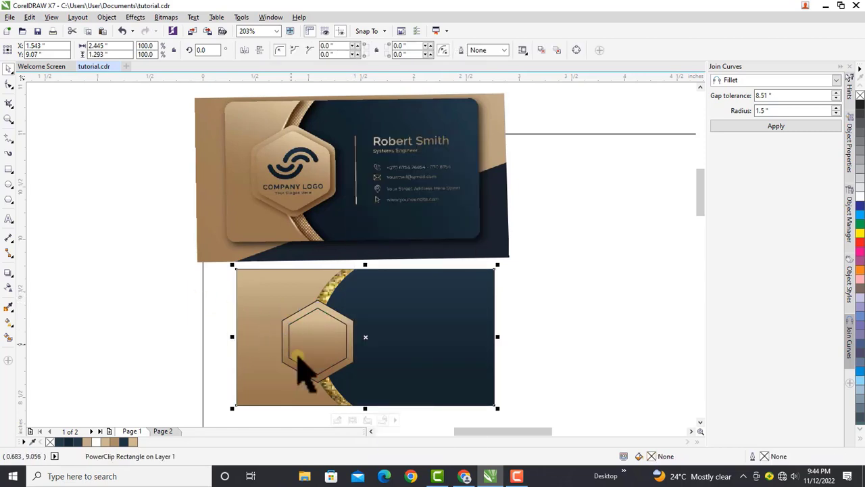
pyautogui.click(321, 352)
pyautogui.click(164, 327)
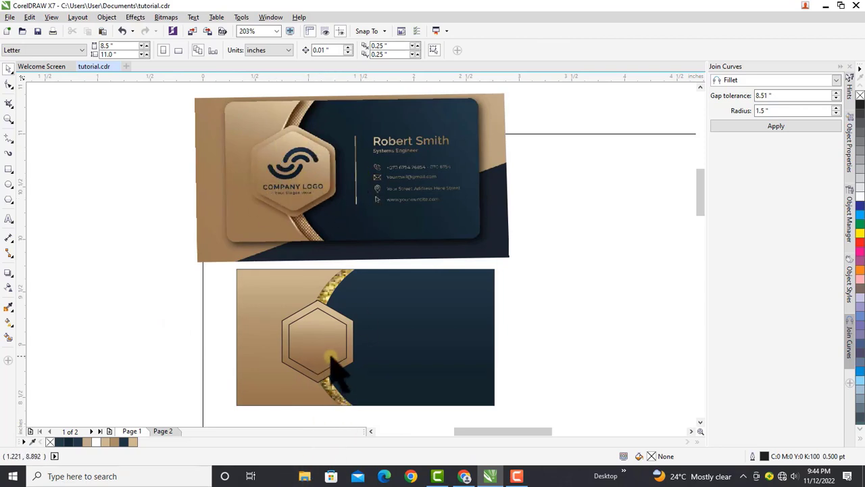
# Remove the outlines from both the outer and the inner hexagon
pyautogui.click(350, 355)
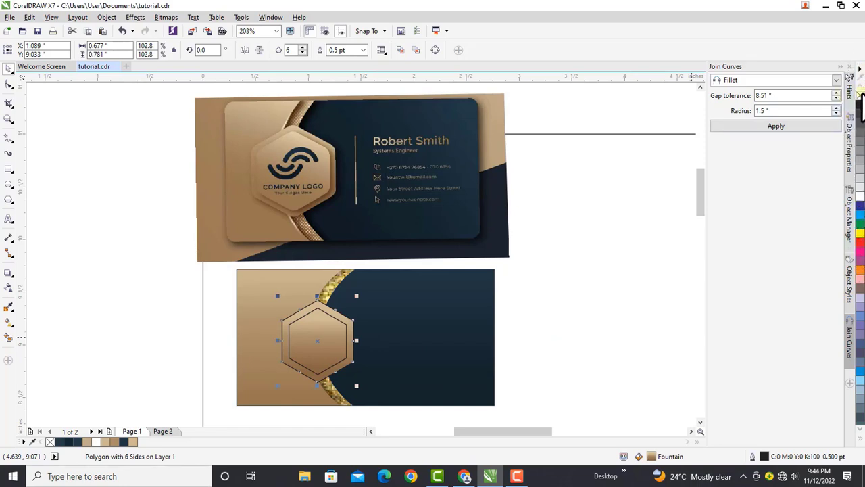
pyautogui.click(151, 290)
pyautogui.click(341, 352)
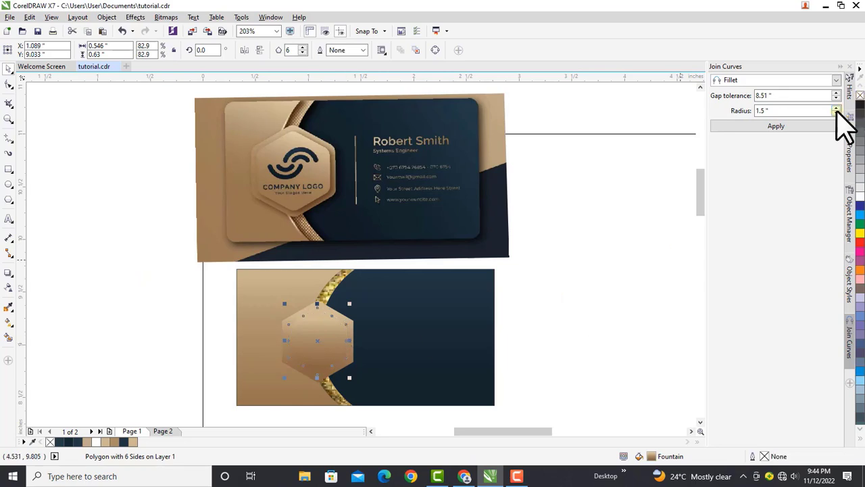
pyautogui.click(631, 332)
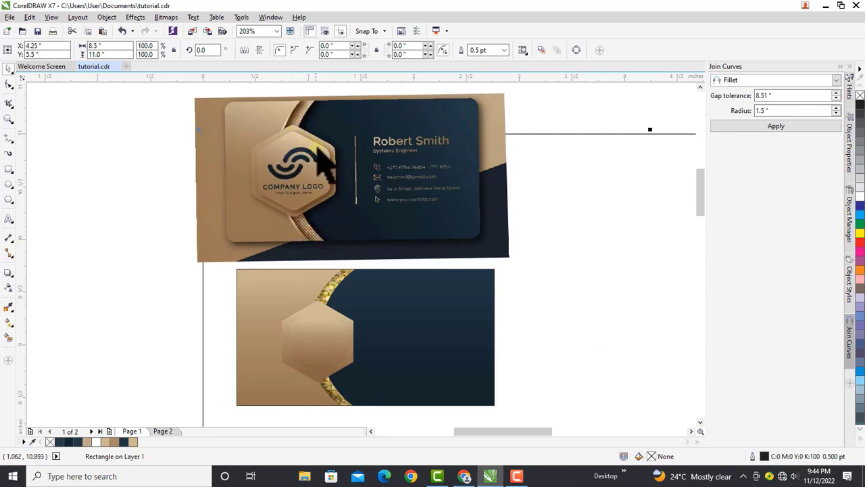
# Add a black drop shadow running straight down the inner hexagon, with 50% opacity and 15 feathering
pyautogui.click(332, 353)
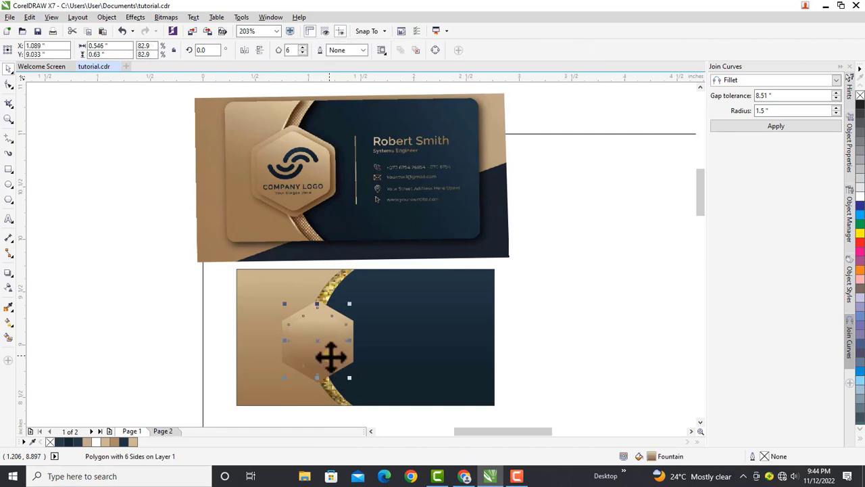
pyautogui.click(8, 274)
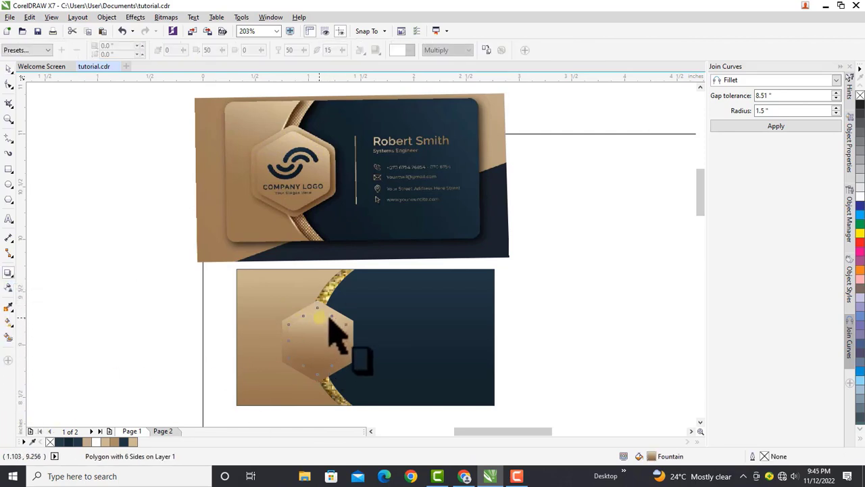
pyautogui.moveTo(326, 318); pyautogui.dragTo(319, 376)
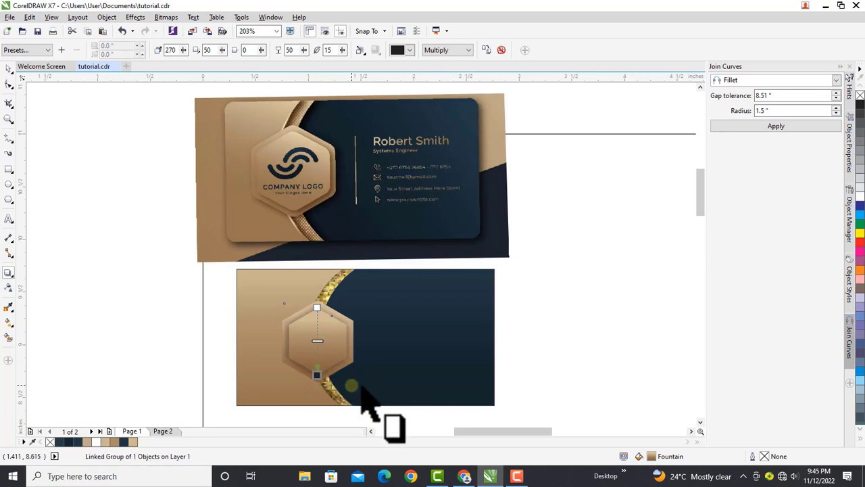
pyautogui.press('space')
pyautogui.click(381, 331)
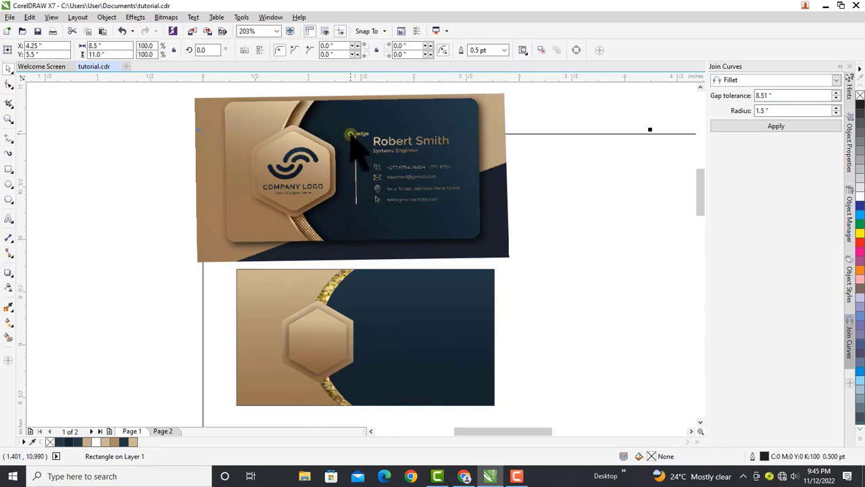
# Draw a straight vertical line about 0.68 inches tall on the navy area, just beyond the hexagon
pyautogui.click(9, 139)
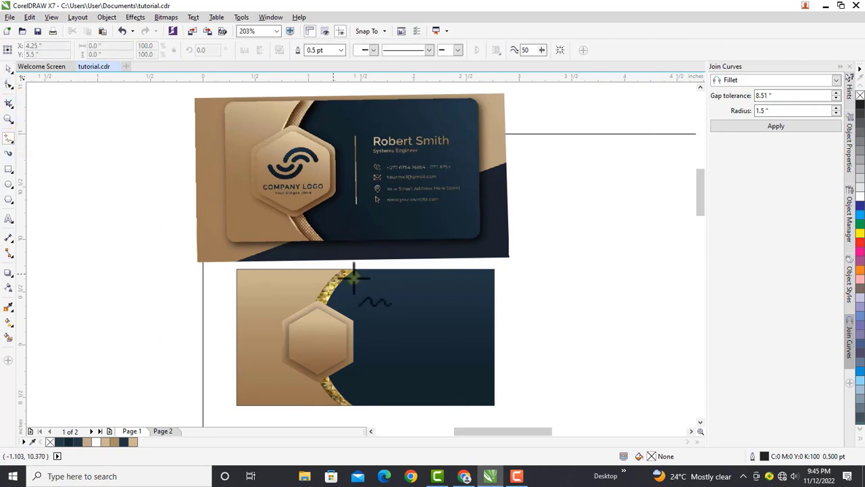
pyautogui.click(384, 302)
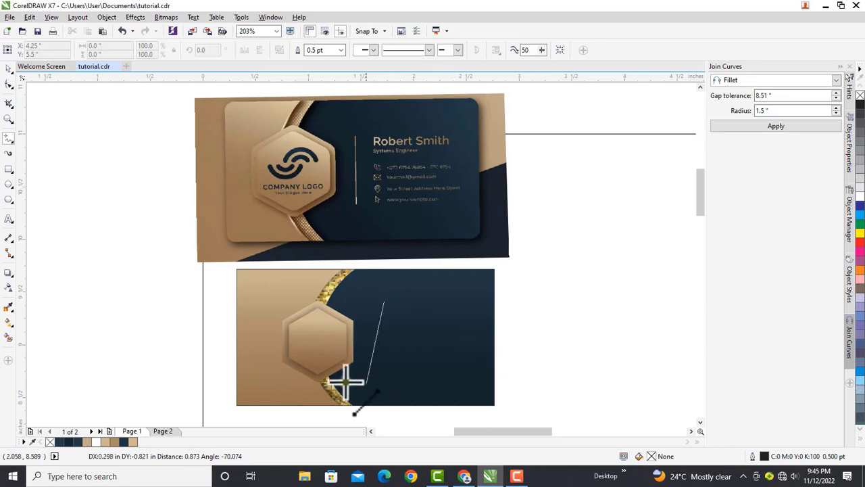
pyautogui.click(383, 373)
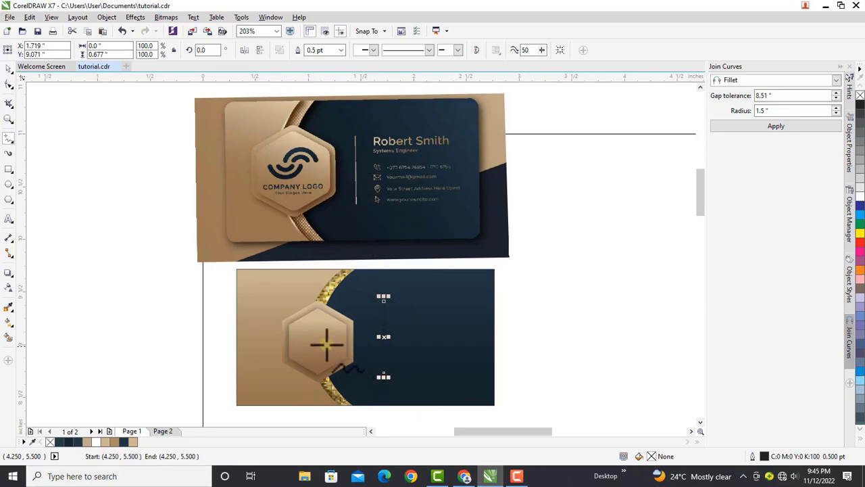
# Color the vertical divider line with light gold (#D1BB96) sampled from the upper part of the inner hexagon
pyautogui.click(8, 308)
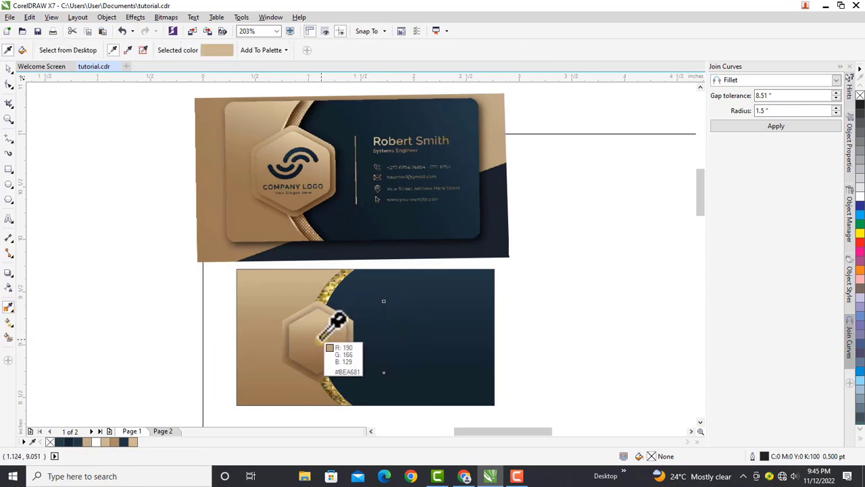
pyautogui.click(320, 313)
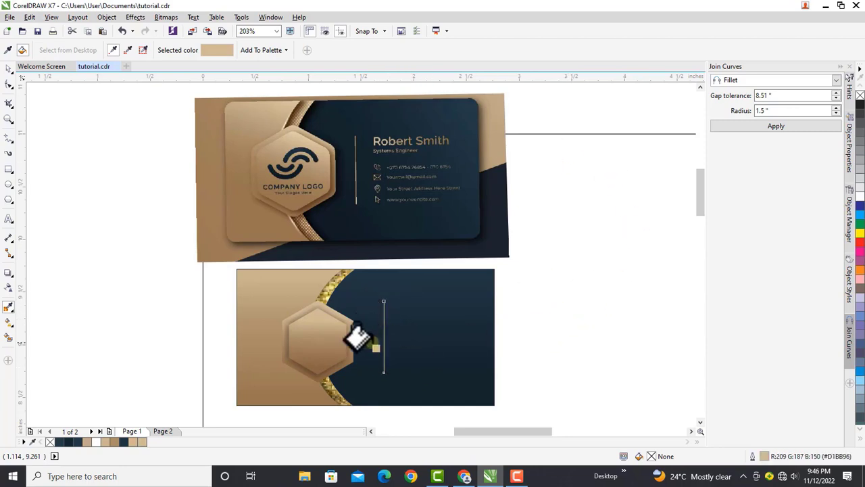
pyautogui.press('space')
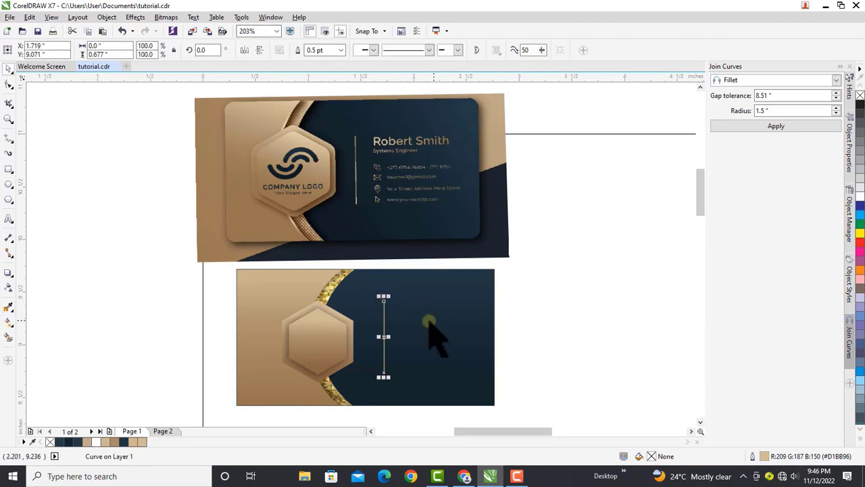
# Set the outline width of the vertical divider line to 1.5 pt
pyautogui.click(340, 52)
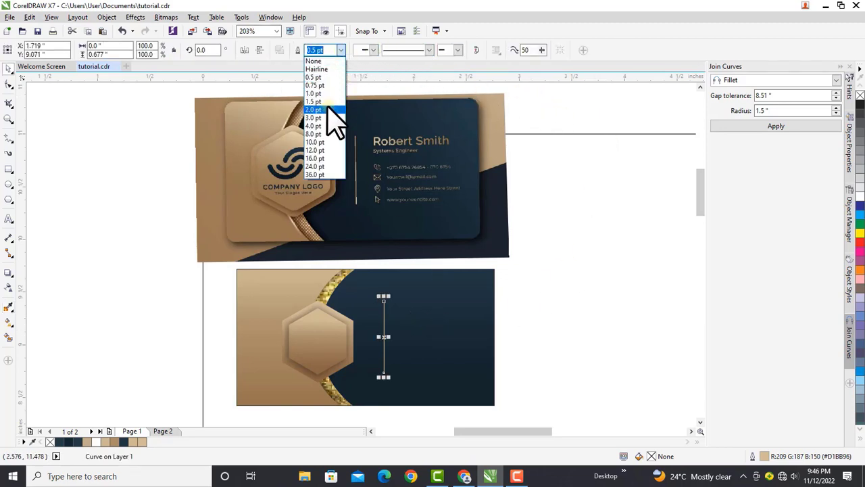
pyautogui.click(321, 102)
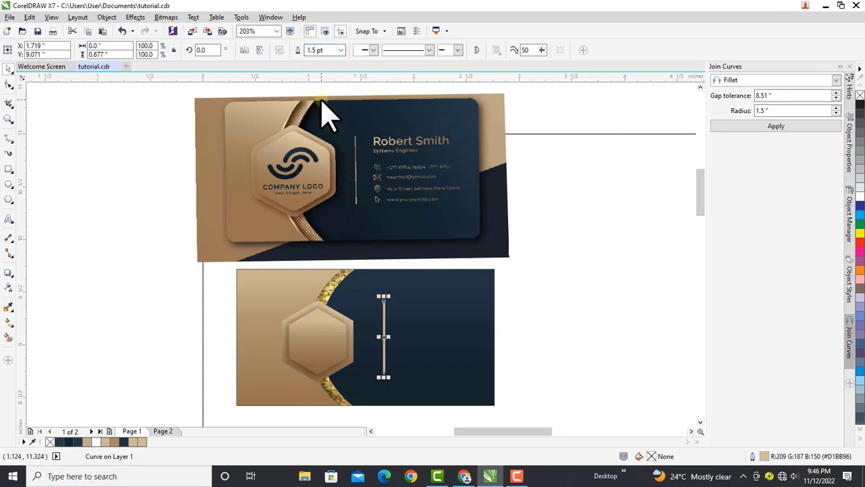
pyautogui.click(587, 338)
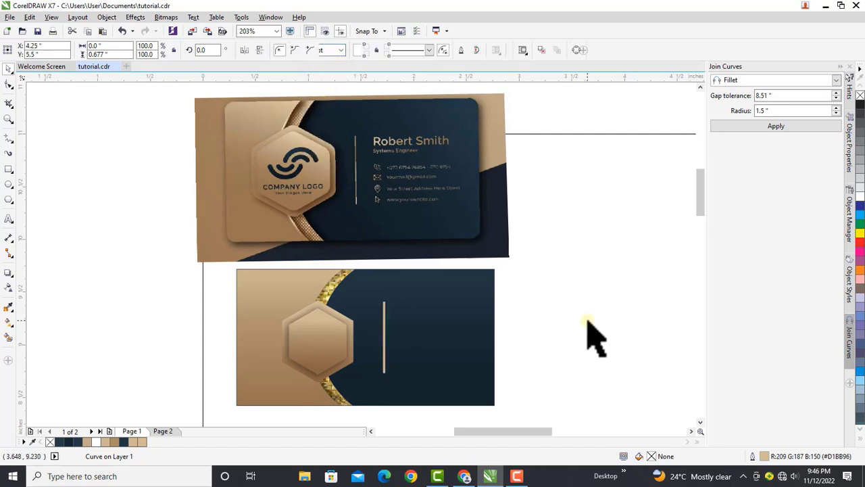
pyautogui.click(385, 341)
pyautogui.click(341, 50)
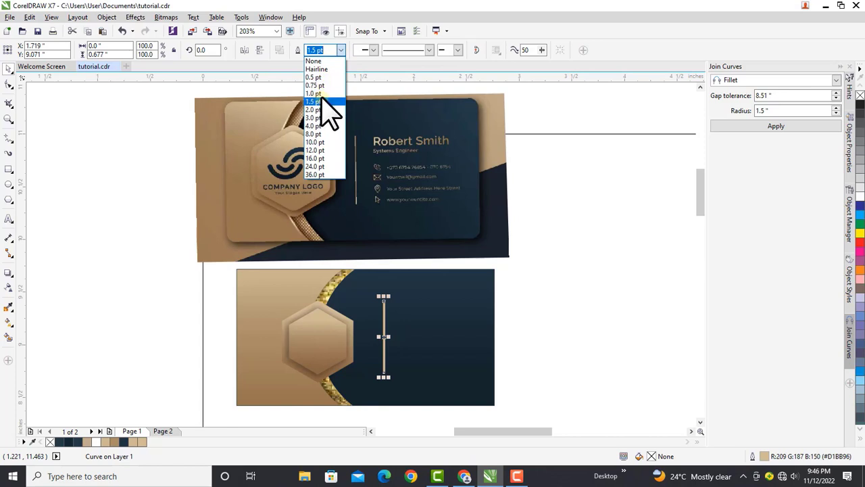
pyautogui.click(322, 102)
pyautogui.click(578, 382)
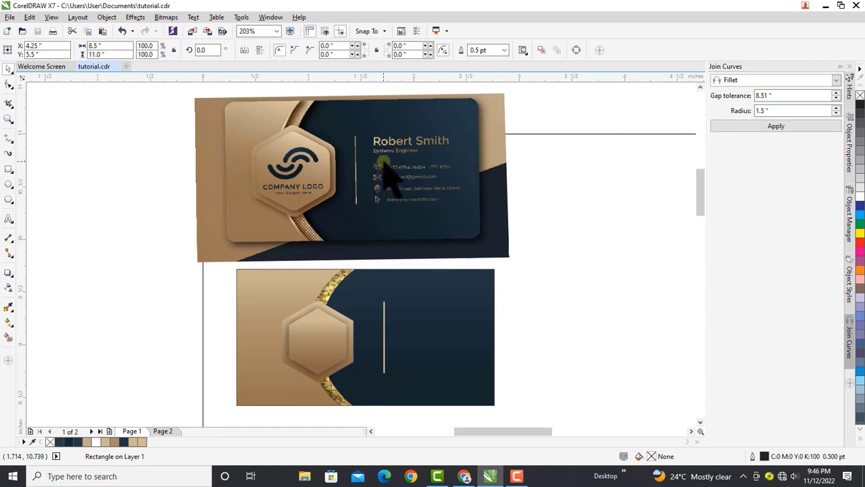
# Move the black icon-sheet bitmap from outside the page to the empty area beside the new business card
pyautogui.click(278, 32)
pyautogui.click(274, 48)
pyautogui.moveTo(206, 135); pyautogui.dragTo(463, 165)
pyautogui.press('z')
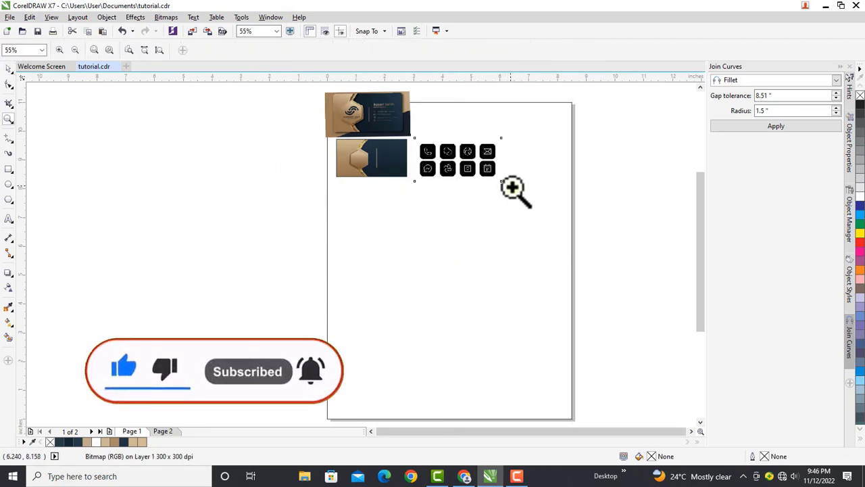
pyautogui.moveTo(525, 226); pyautogui.dragTo(307, 116)
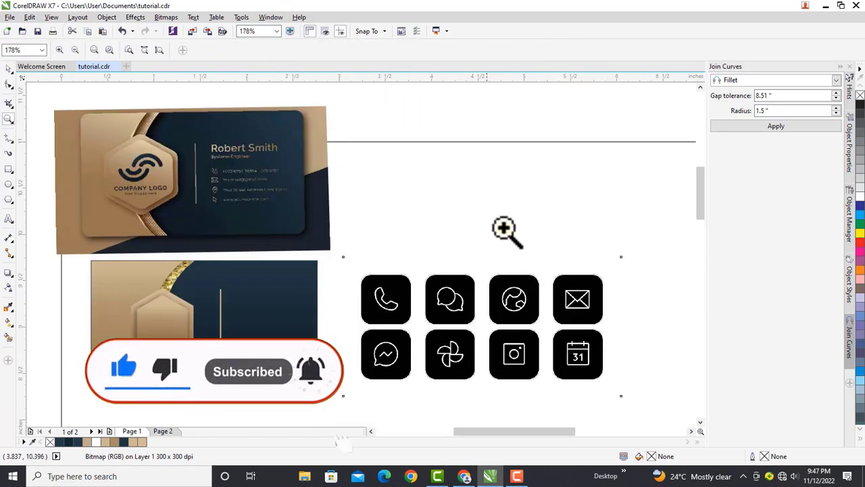
pyautogui.press('space')
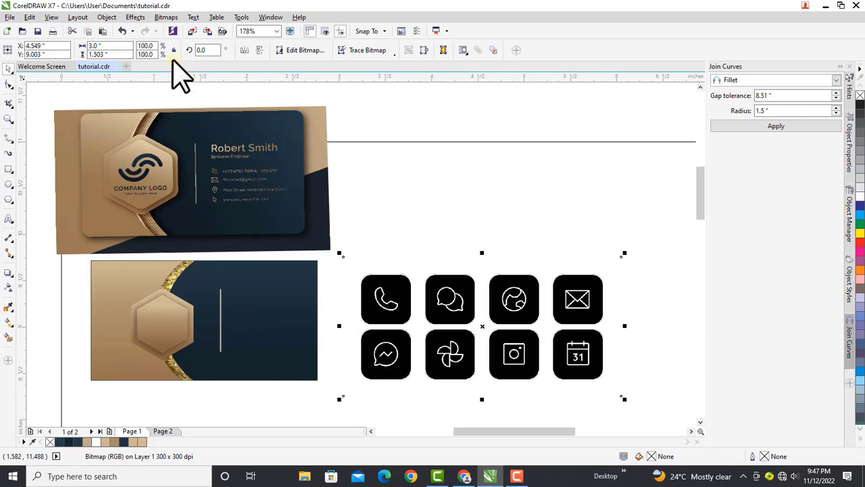
# Start a Replace Colors adjustment on the icon bitmap with the dark color of an icon tile sampled as the old color
pyautogui.click(136, 17)
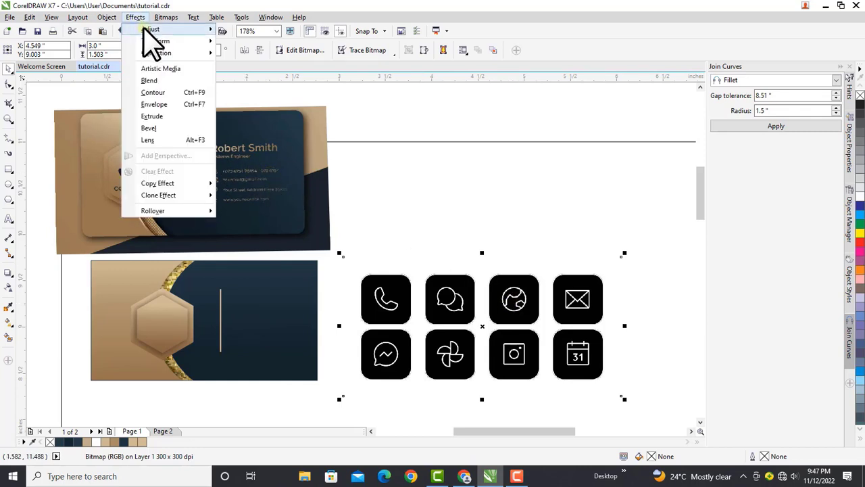
pyautogui.moveTo(177, 34)
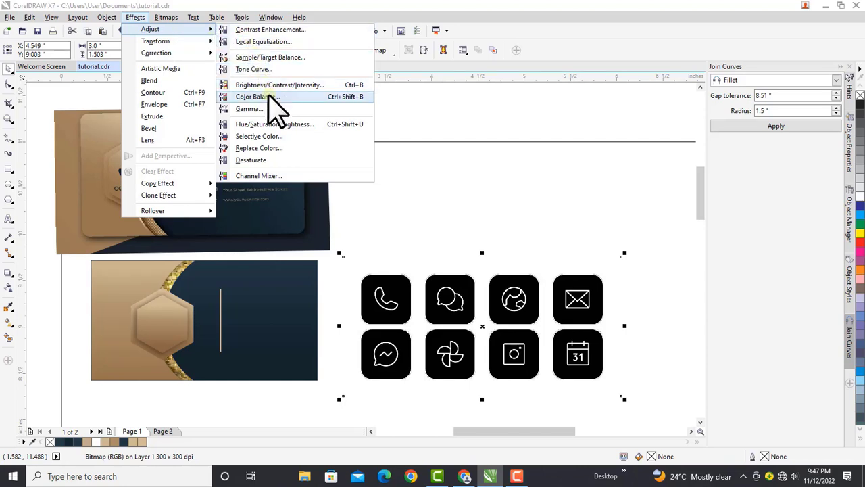
pyautogui.click(257, 148)
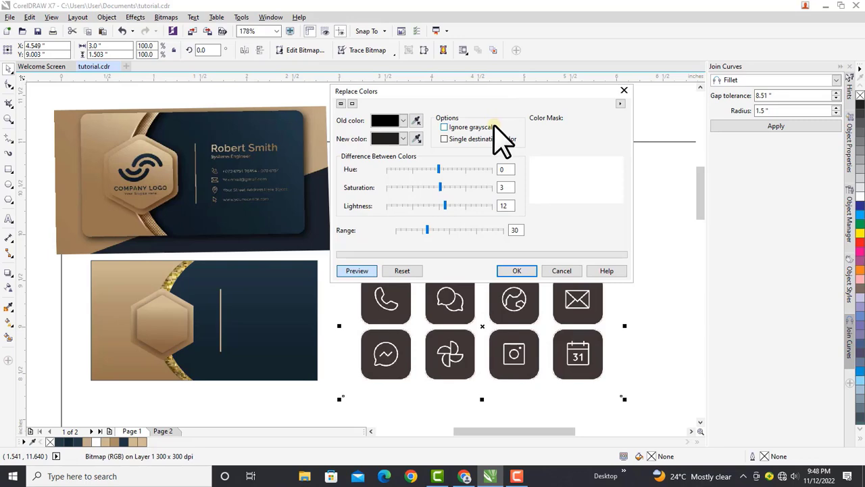
pyautogui.moveTo(491, 93); pyautogui.dragTo(490, 85)
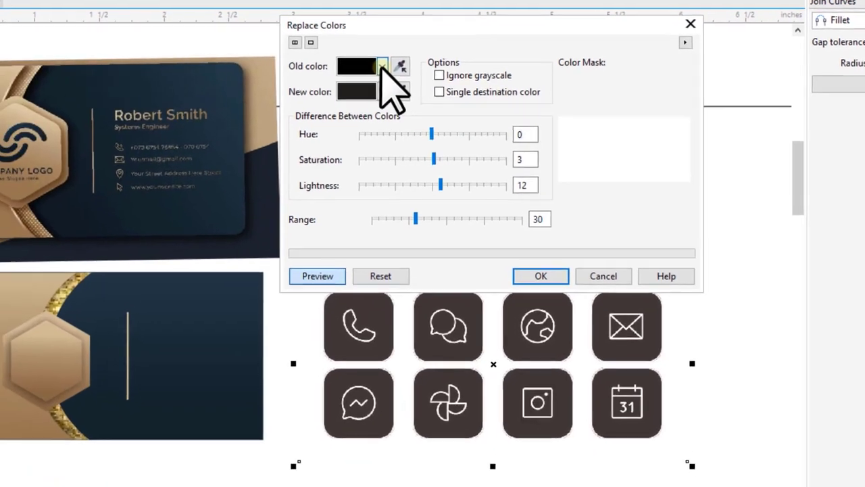
pyautogui.click(383, 65)
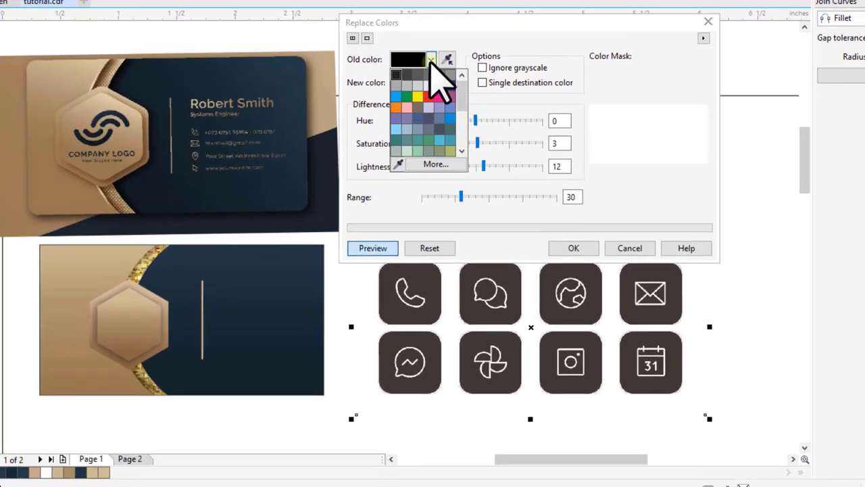
pyautogui.click(431, 61)
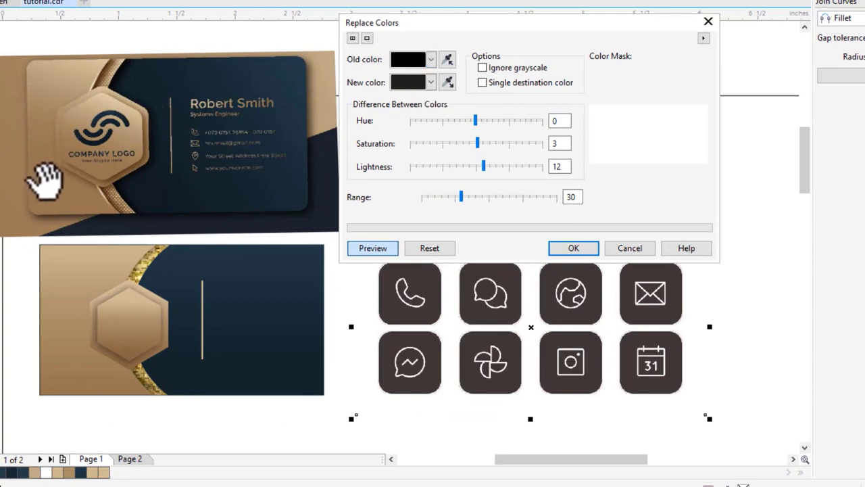
pyautogui.click(448, 60)
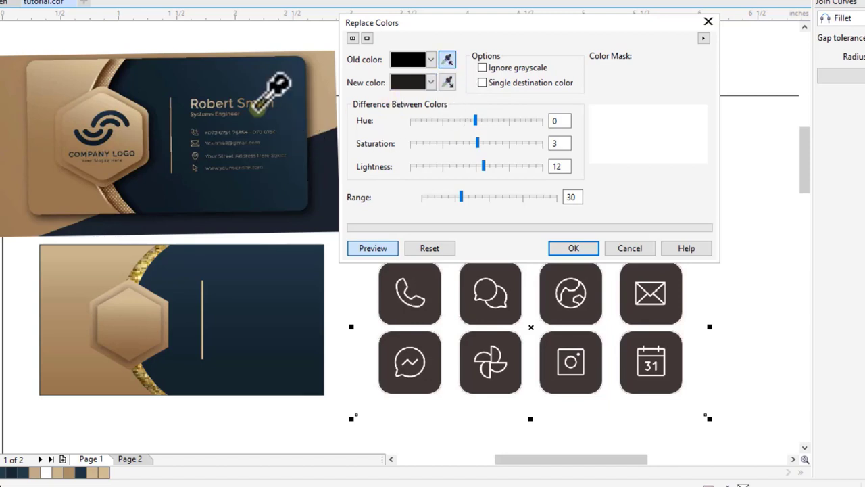
pyautogui.click(46, 189)
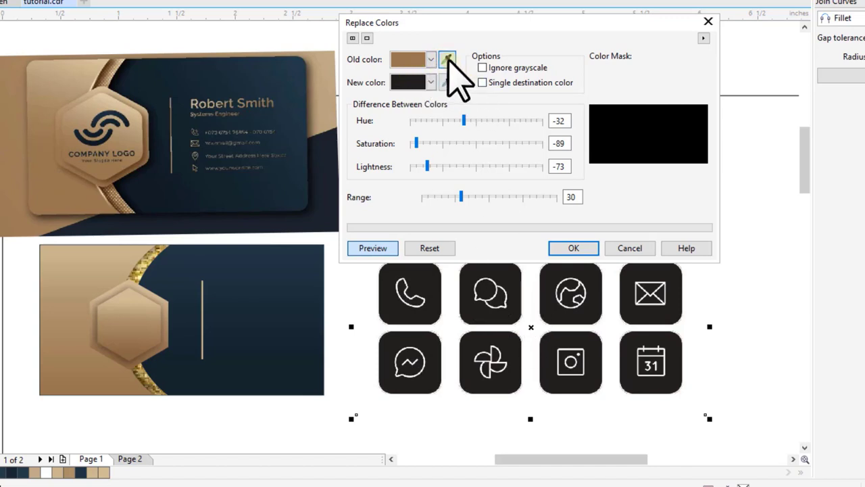
pyautogui.click(447, 59)
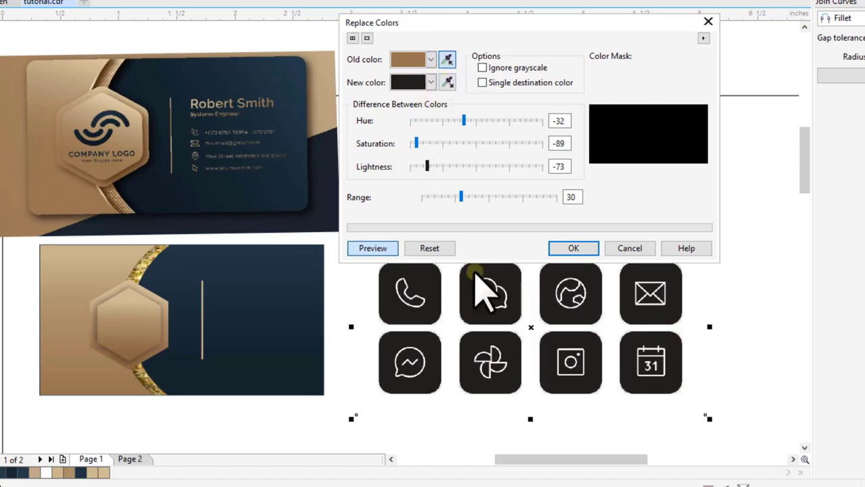
pyautogui.click(514, 281)
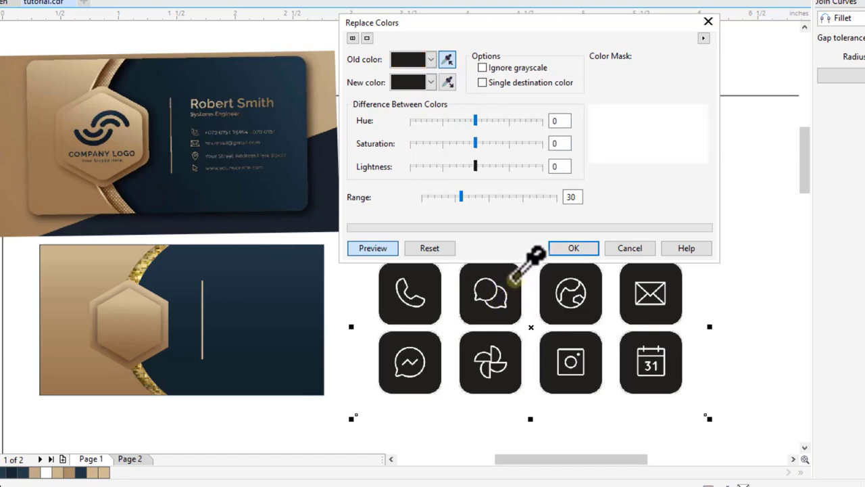
# Set the new color to the brown sampled from the reference card's lower gold area and apply the replacement to the icon tiles
pyautogui.click(431, 82)
pyautogui.click(429, 82)
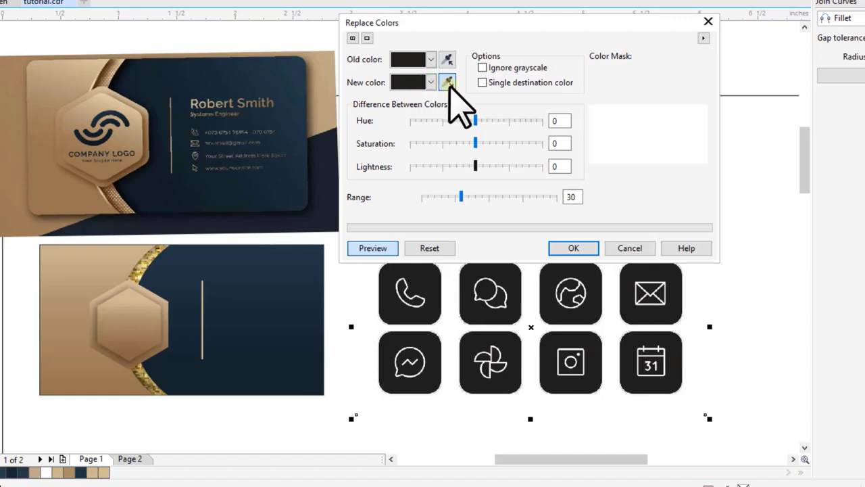
pyautogui.click(447, 82)
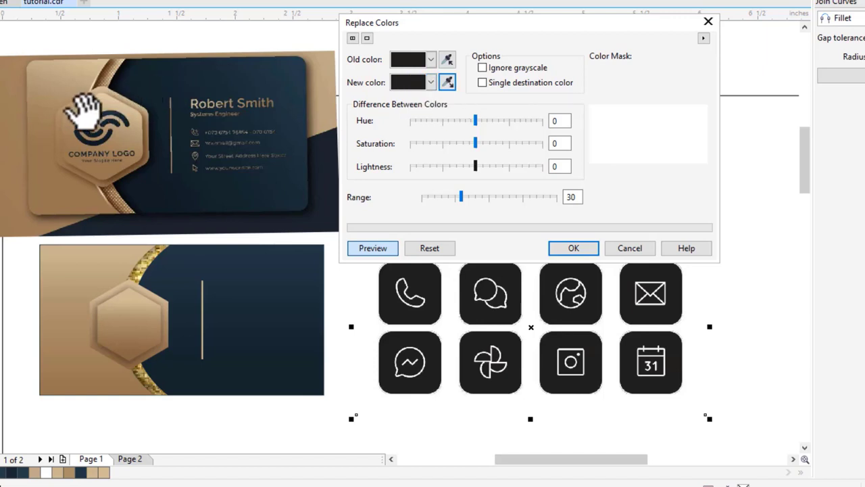
pyautogui.click(447, 82)
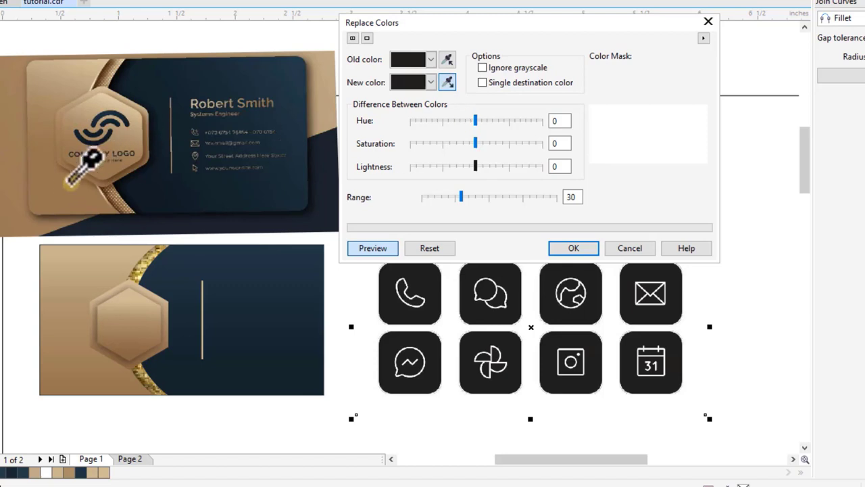
pyautogui.click(47, 193)
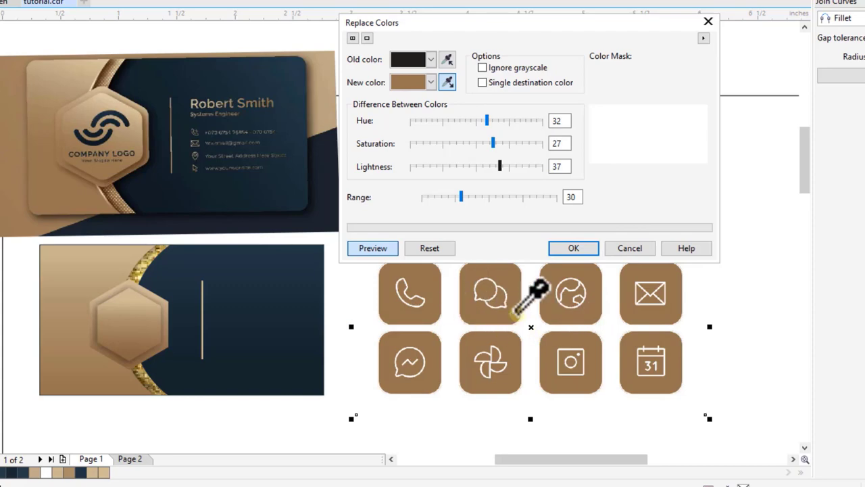
pyautogui.click(578, 249)
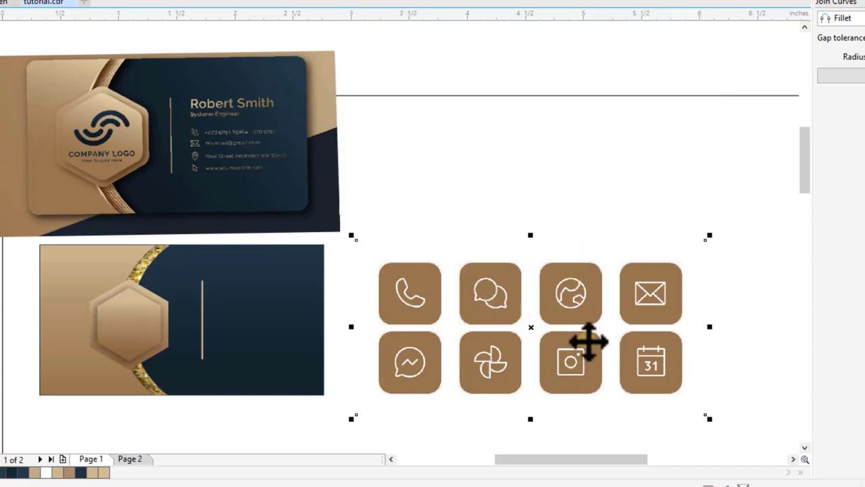
# Duplicate the brown icon bitmap and arrange the two copies one above the other beside the cards
pyautogui.moveTo(589, 342); pyautogui.dragTo(599, 193)
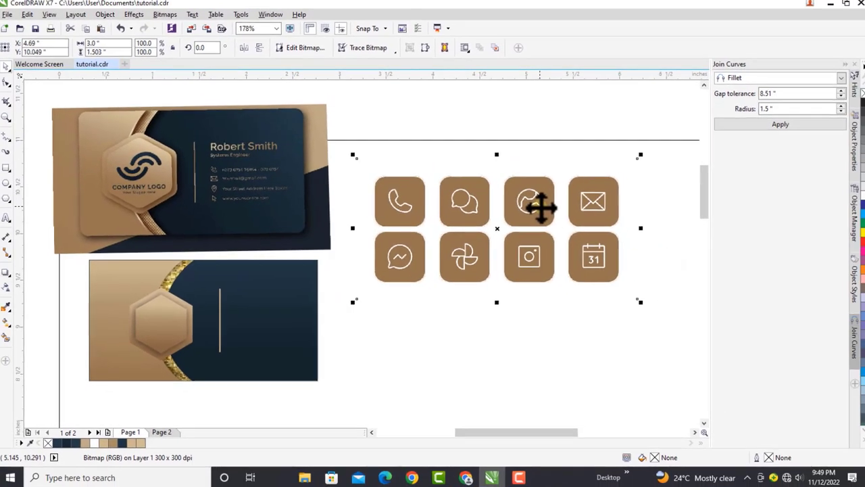
pyautogui.rightClick(588, 190)
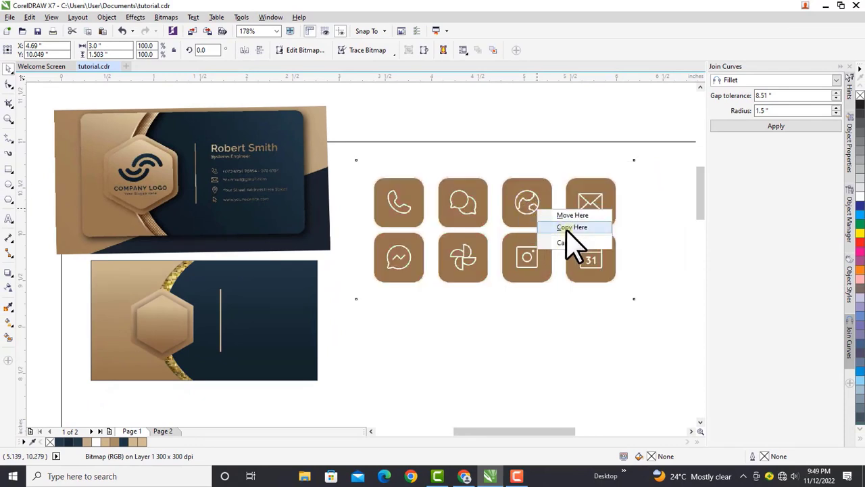
pyautogui.click(567, 230)
pyautogui.moveTo(518, 230); pyautogui.dragTo(511, 396)
pyautogui.moveTo(527, 214); pyautogui.dragTo(512, 170)
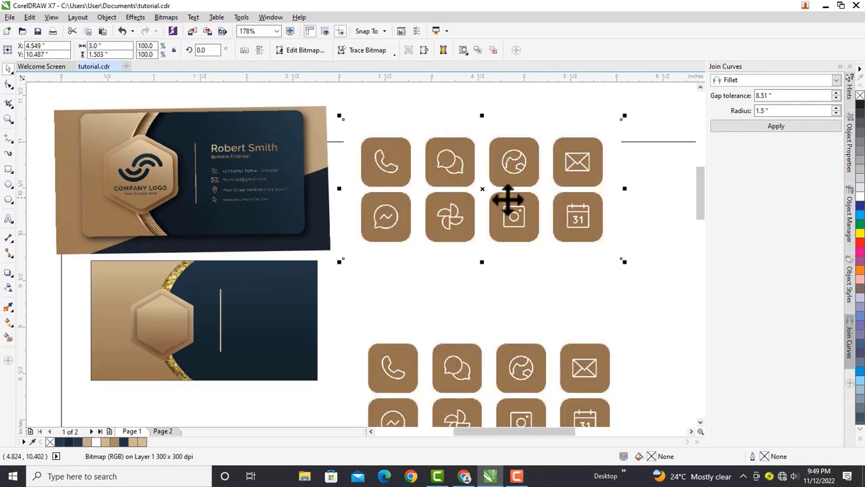
# Draw a rectangle of about 0.485 by 0.508 inches around the upper phone icon and place a duplicate of it below the upper icons
pyautogui.click(8, 85)
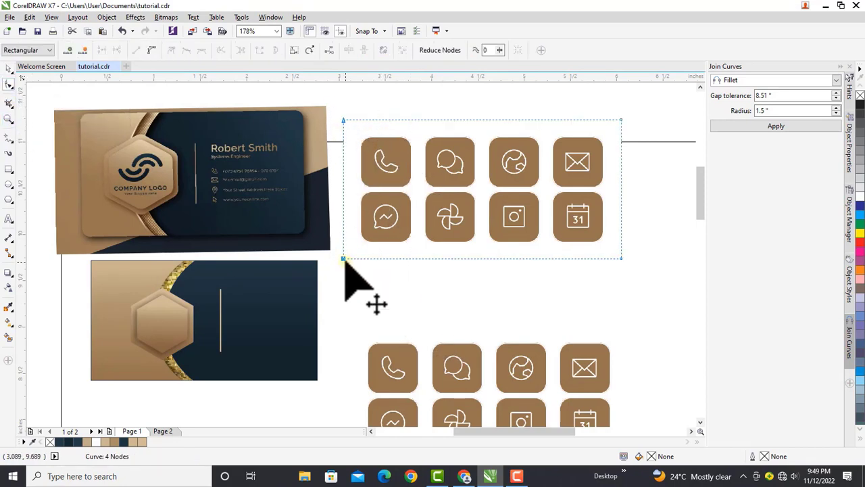
pyautogui.press('space')
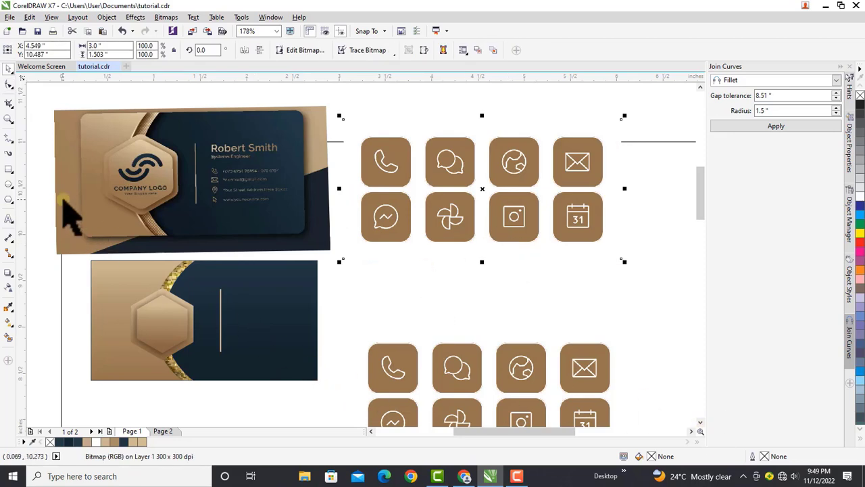
pyautogui.click(8, 169)
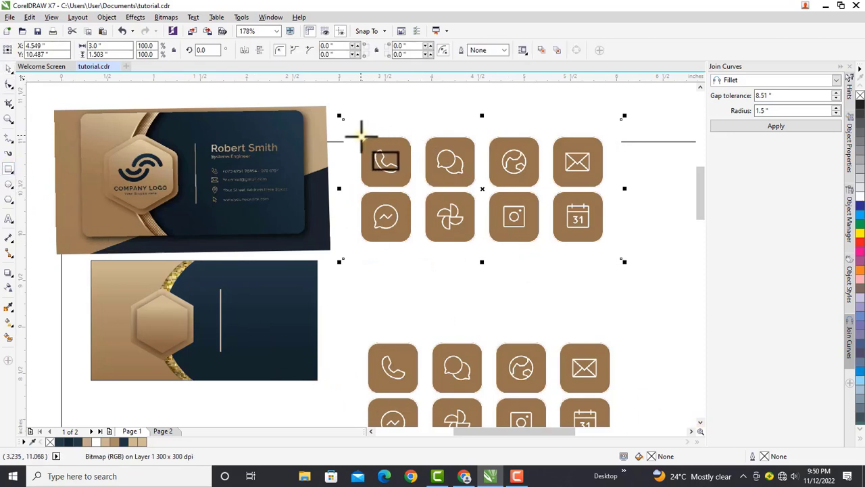
pyautogui.moveTo(363, 138); pyautogui.dragTo(414, 171)
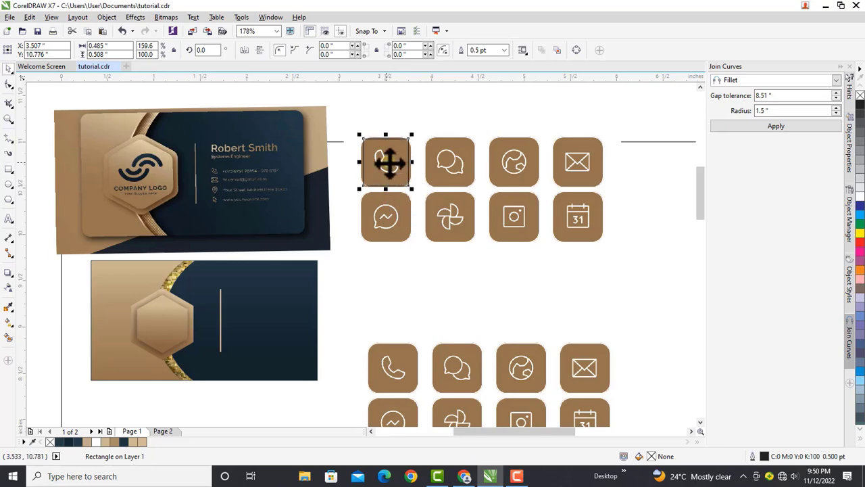
pyautogui.moveTo(389, 162); pyautogui.dragTo(412, 295)
pyautogui.click(430, 310)
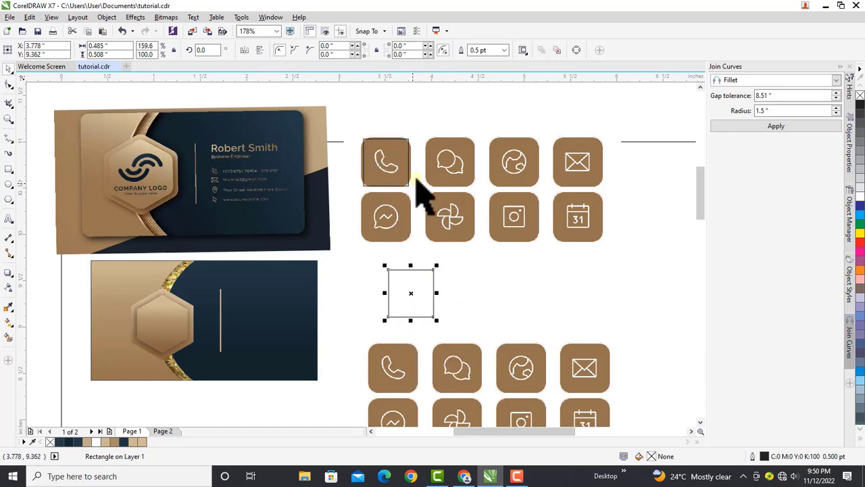
# PowerClip the upper icon bitmap inside the rectangle drawn around its phone icon
pyautogui.click(450, 164)
pyautogui.rightClick(449, 166)
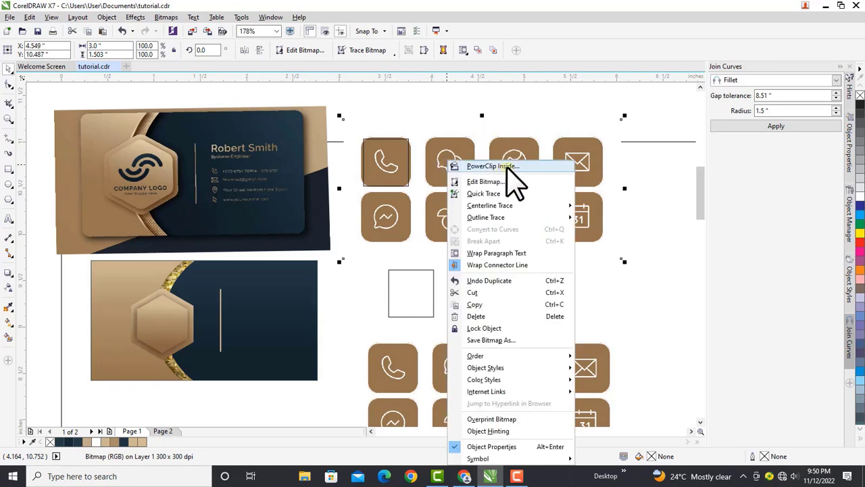
pyautogui.click(507, 167)
pyautogui.click(380, 160)
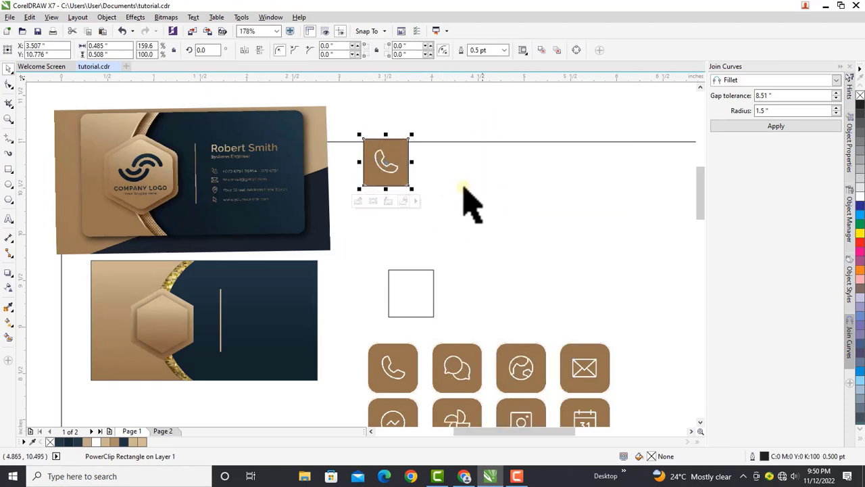
# Move the empty rectangle up beside the clipped phone tile and place a copy of the remaining icon bitmap below it
pyautogui.moveTo(422, 289); pyautogui.dragTo(470, 179)
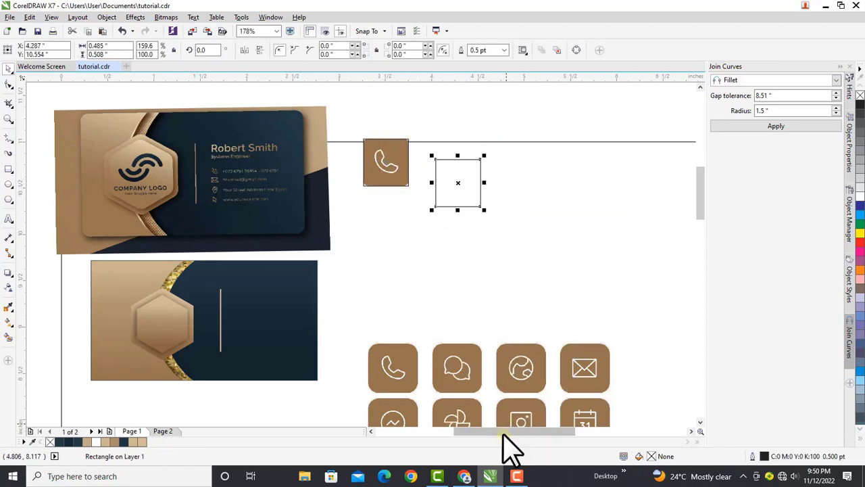
pyautogui.click(471, 383)
pyautogui.moveTo(471, 383); pyautogui.dragTo(523, 272)
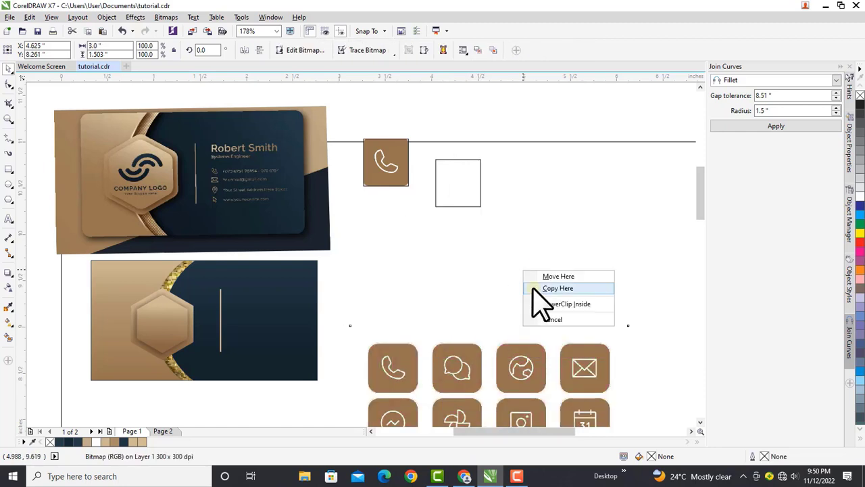
pyautogui.click(558, 289)
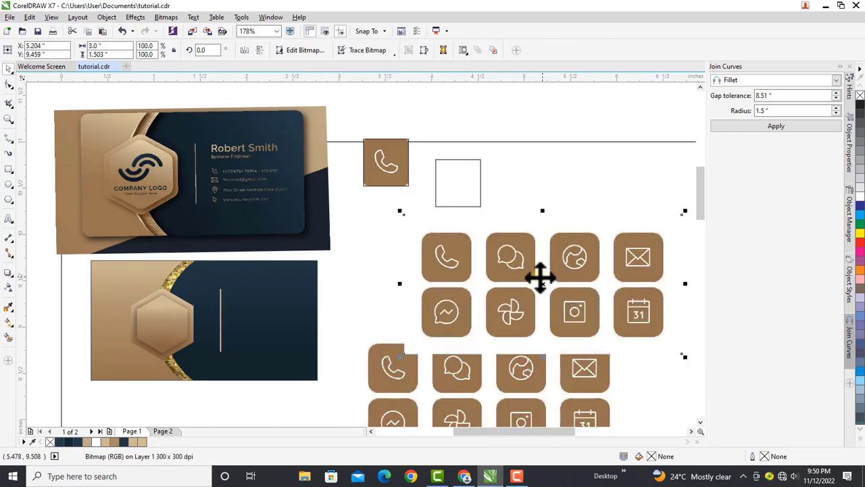
pyautogui.moveTo(509, 267); pyautogui.dragTo(491, 255)
# Place a copy of the empty rectangle over the chat bubbles icon and PowerClip the copied icon bitmap inside it
pyautogui.click(456, 180)
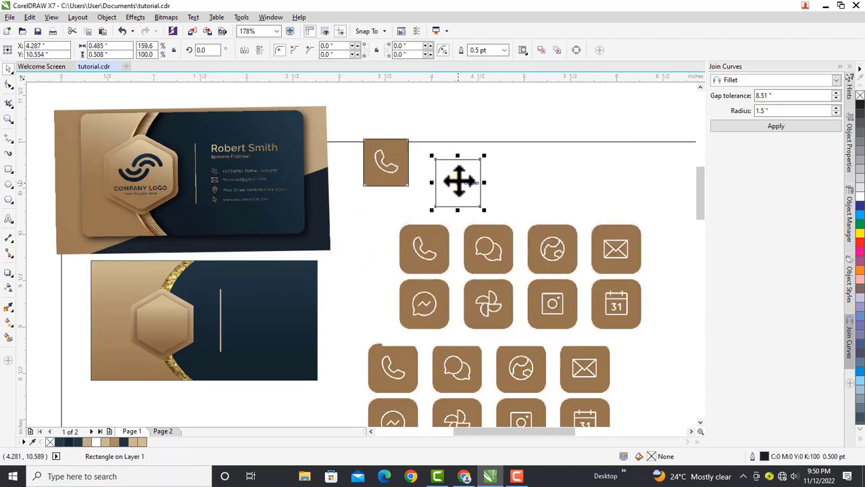
pyautogui.moveTo(458, 180); pyautogui.dragTo(490, 248)
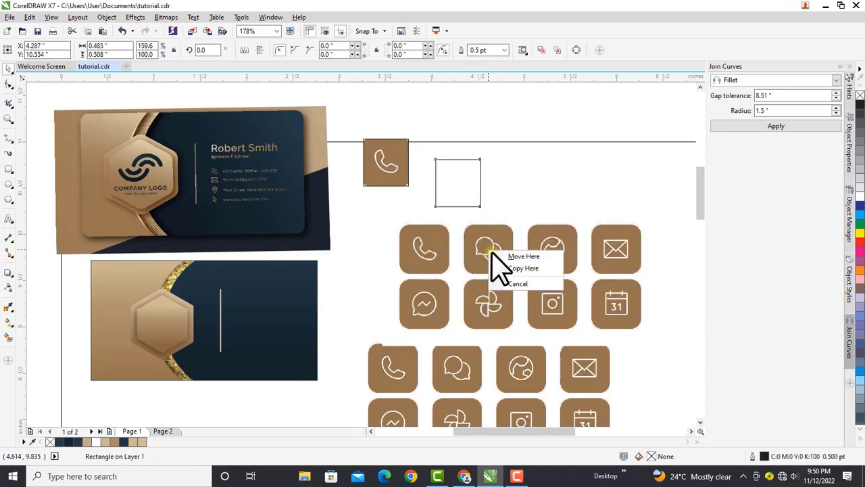
pyautogui.click(530, 271)
pyautogui.click(572, 266)
pyautogui.rightClick(565, 246)
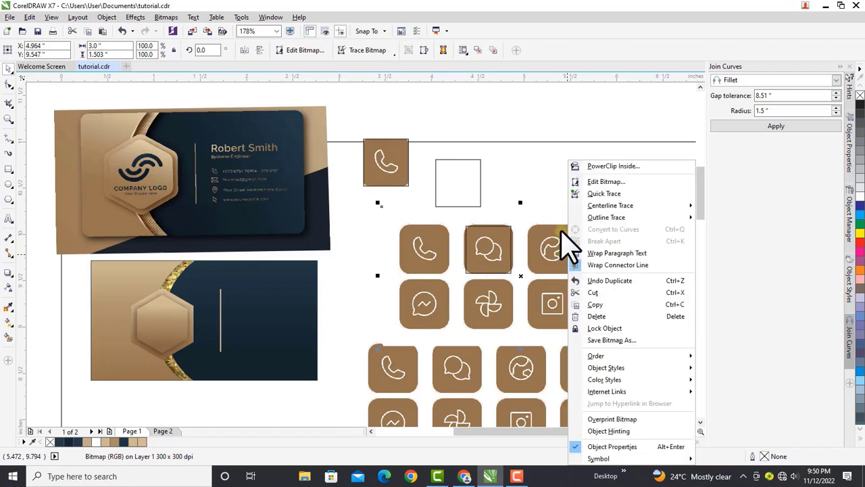
pyautogui.click(613, 165)
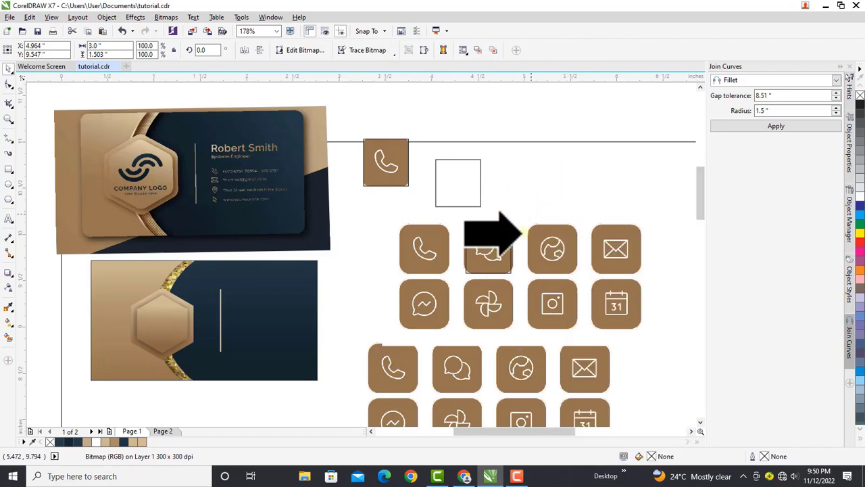
pyautogui.click(491, 244)
# Delete the spare empty rectangle and the leftover full icon bitmap
pyautogui.click(479, 201)
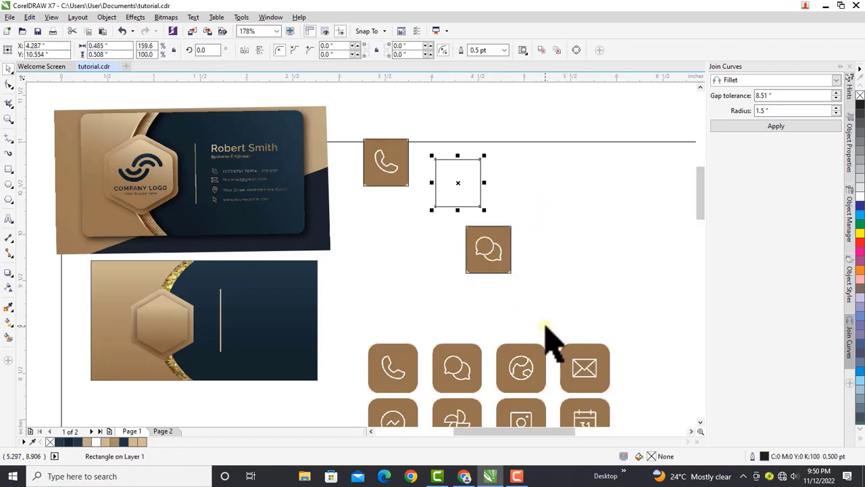
pyautogui.press('Delete')
pyautogui.click(518, 385)
pyautogui.press('Delete')
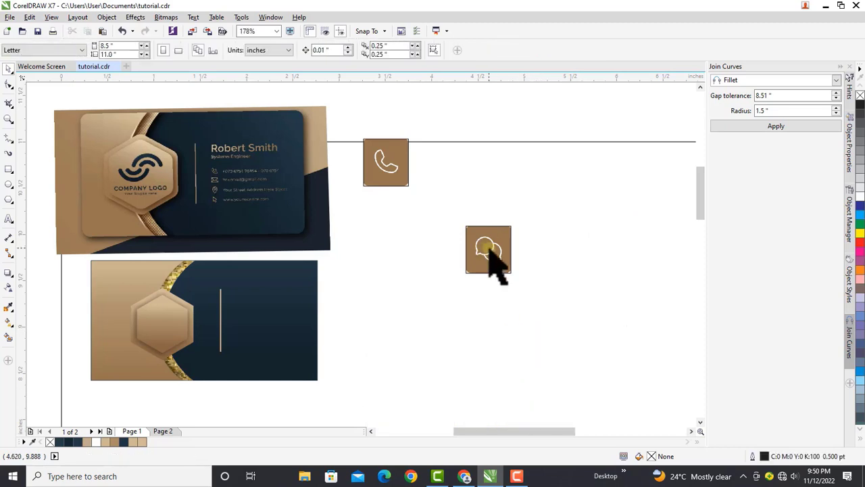
# Move the phone and chat tiles onto the new card beside the divider line and remove their outlines
pyautogui.moveTo(474, 251); pyautogui.dragTo(262, 273)
pyautogui.press('z')
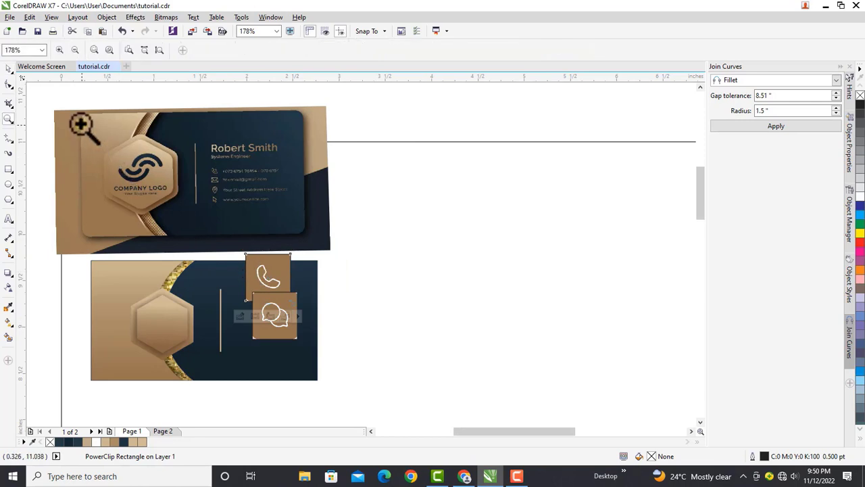
pyautogui.moveTo(44, 104); pyautogui.dragTo(354, 399)
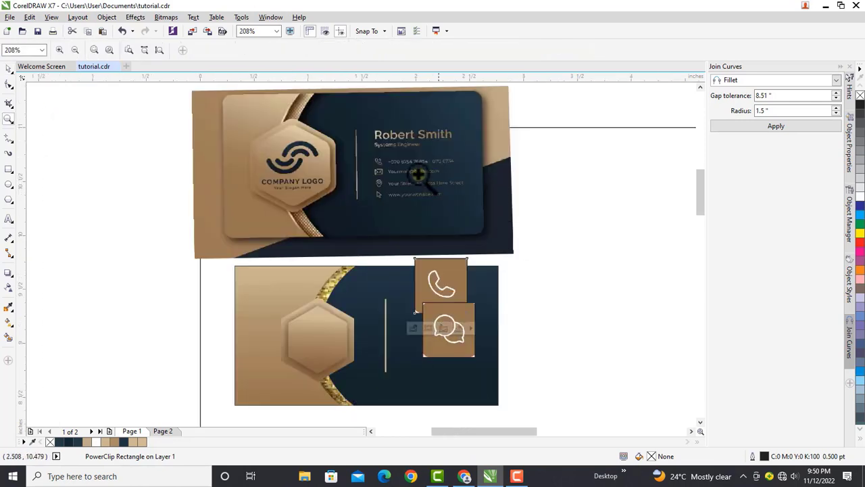
pyautogui.press('space')
pyautogui.moveTo(463, 357); pyautogui.dragTo(446, 375)
pyautogui.moveTo(445, 287); pyautogui.dragTo(439, 309)
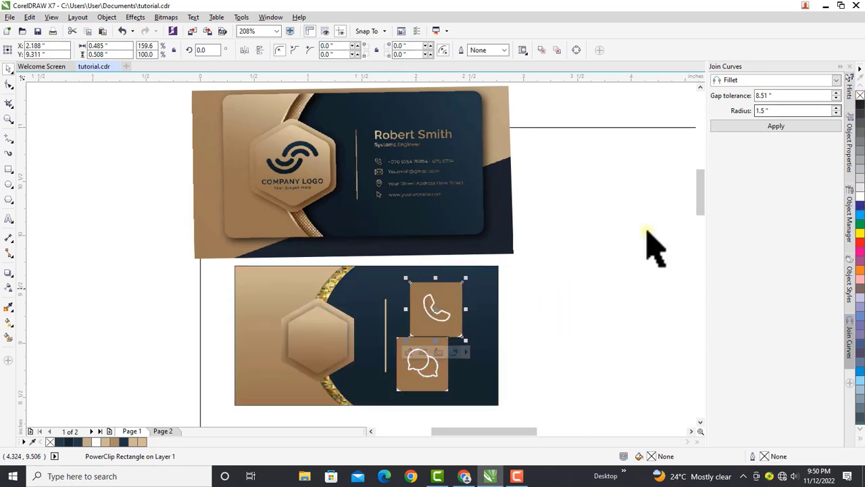
pyautogui.click(440, 376)
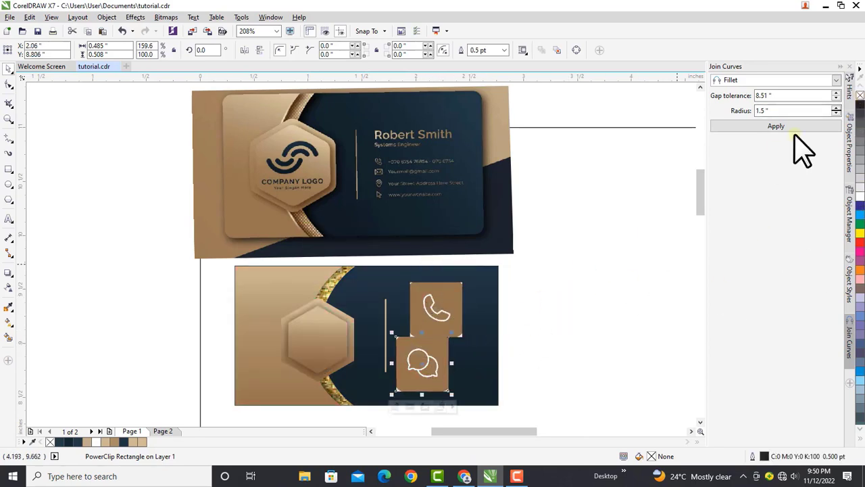
# Scale the phone tile to about 0.126 by 0.132 inches and the chat tile to about 0.116 by 0.121 inches
pyautogui.click(424, 312)
pyautogui.moveTo(465, 340); pyautogui.dragTo(404, 317)
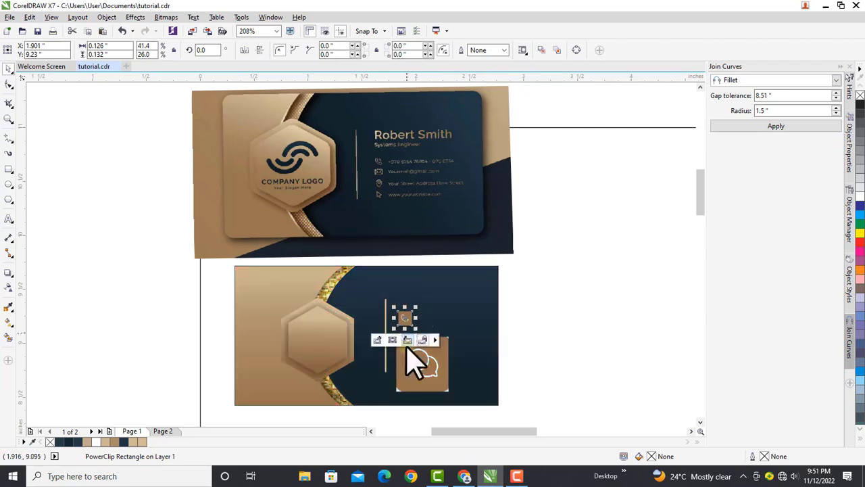
pyautogui.click(426, 383)
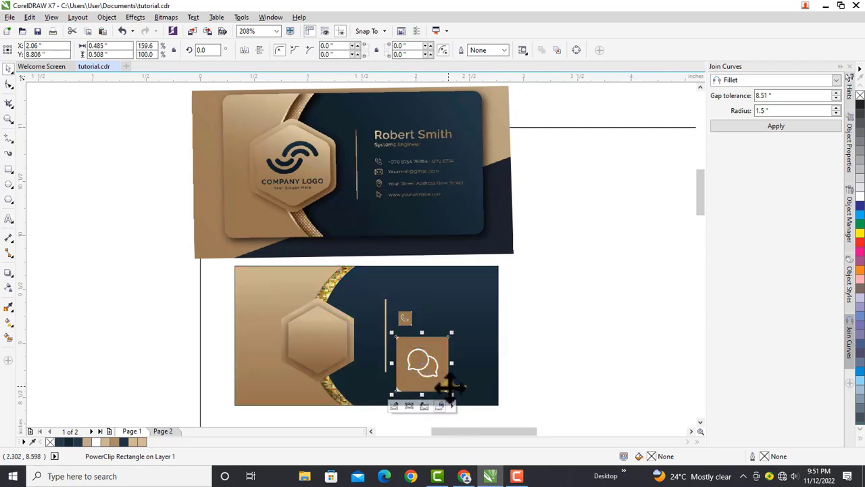
pyautogui.moveTo(446, 388); pyautogui.dragTo(407, 342)
# Place the chat tile directly beneath the phone tile and nudge both tiles slightly down together
pyautogui.press('z')
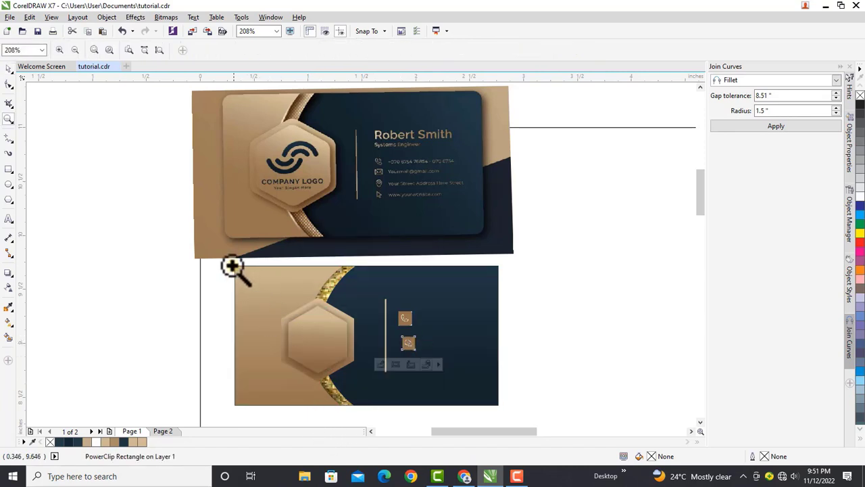
pyautogui.moveTo(335, 361); pyautogui.dragTo(512, 415)
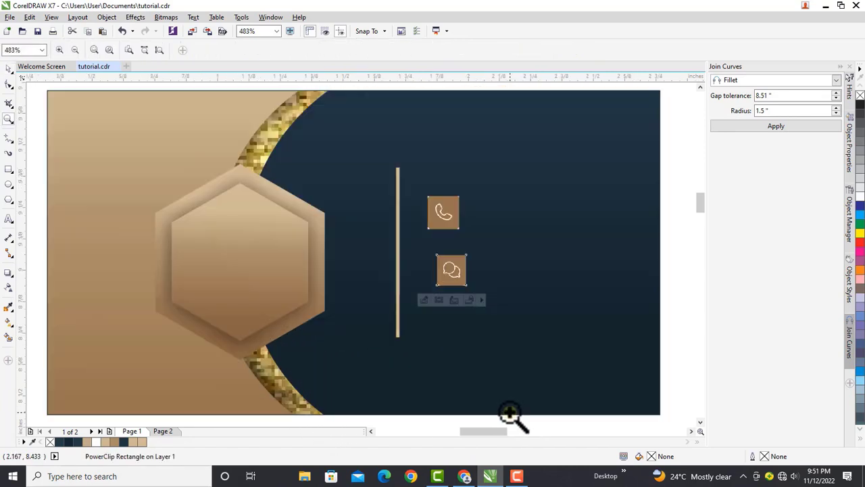
pyautogui.press('space')
pyautogui.moveTo(449, 270); pyautogui.dragTo(442, 249)
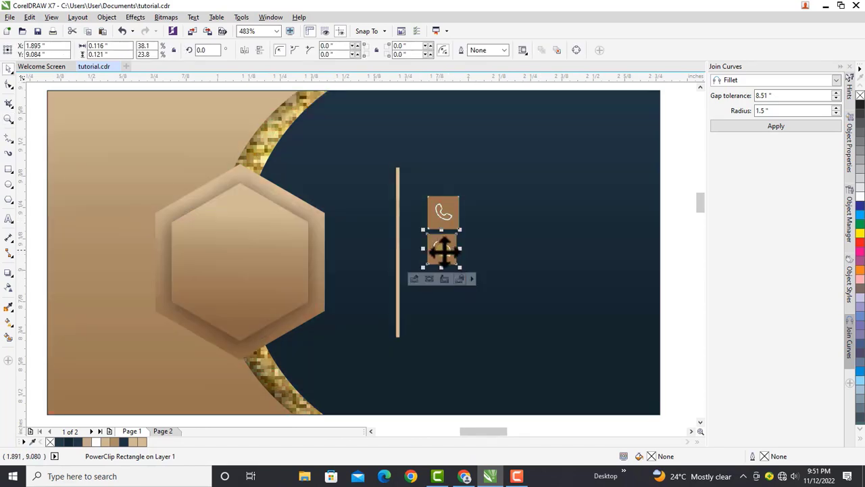
pyautogui.keyDown('shift'); pyautogui.click(451, 223); pyautogui.keyUp('shift')
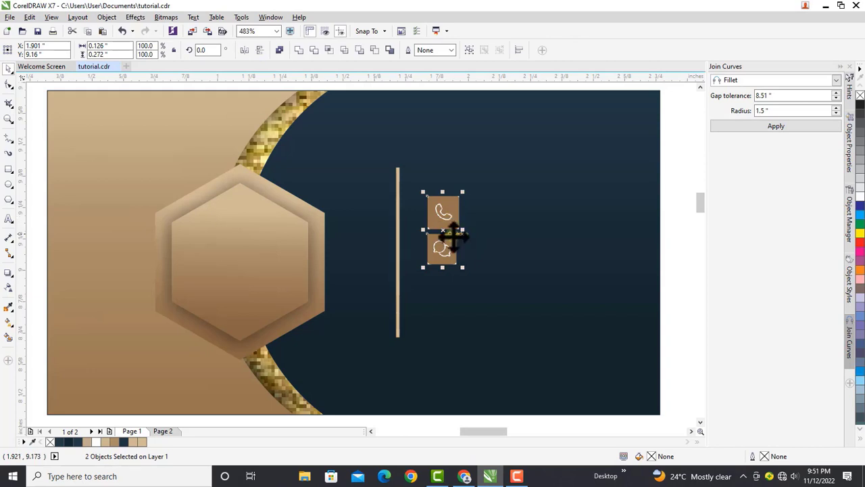
pyautogui.moveTo(448, 266); pyautogui.dragTo(447, 269)
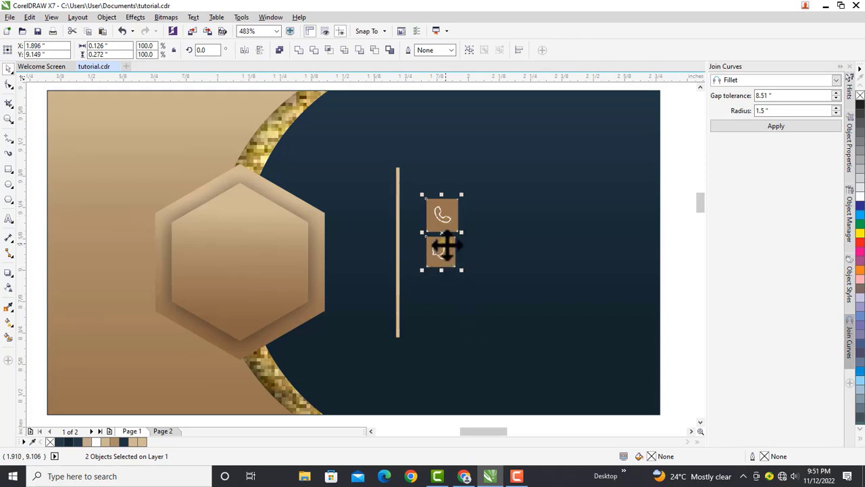
# Make two copies of the chat tile and stack them below the original in a closely spaced column
pyautogui.click(442, 257)
pyautogui.moveTo(447, 248); pyautogui.dragTo(442, 333)
pyautogui.click(476, 306)
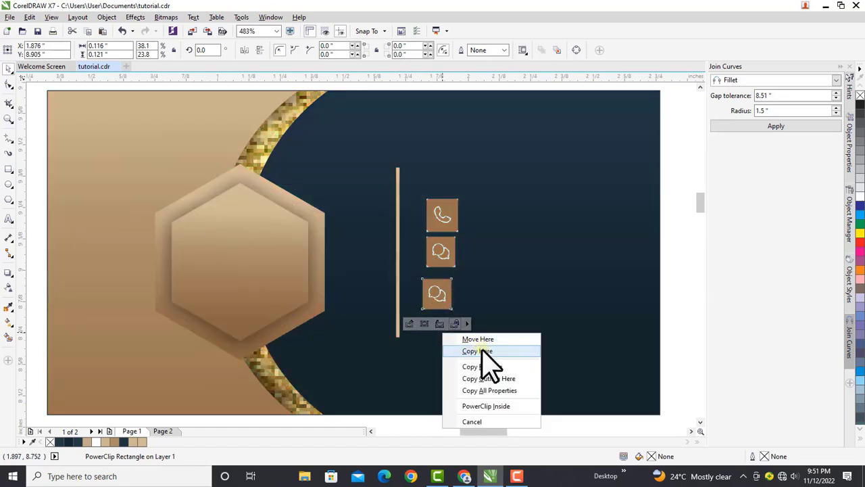
pyautogui.click(482, 350)
pyautogui.moveTo(447, 301); pyautogui.dragTo(448, 296)
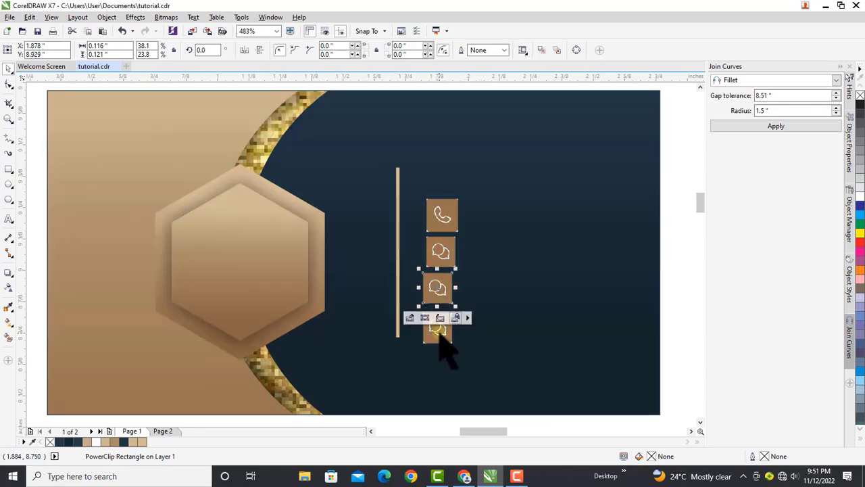
pyautogui.moveTo(439, 330); pyautogui.dragTo(440, 323)
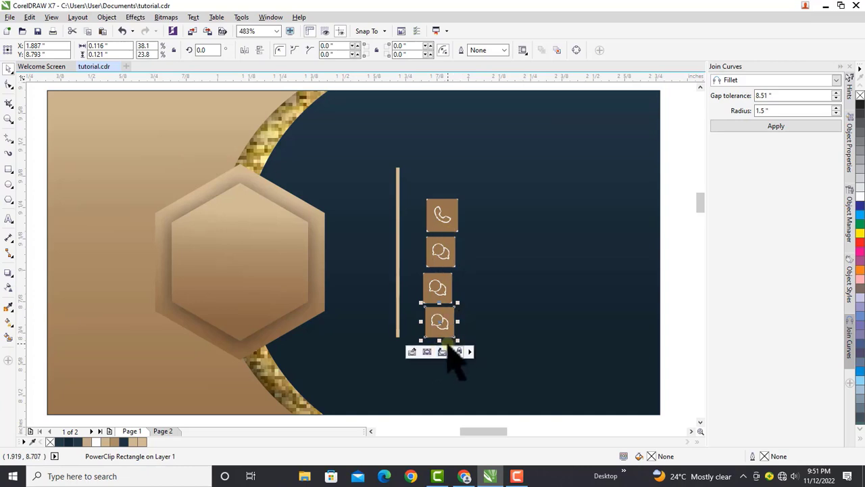
# Select all four icon tiles and align their centers vertically in line with the phone tile
pyautogui.keyDown('shift'); pyautogui.click(437, 294); pyautogui.keyUp('shift')
pyautogui.keyDown('shift'); pyautogui.click(440, 255); pyautogui.keyUp('shift')
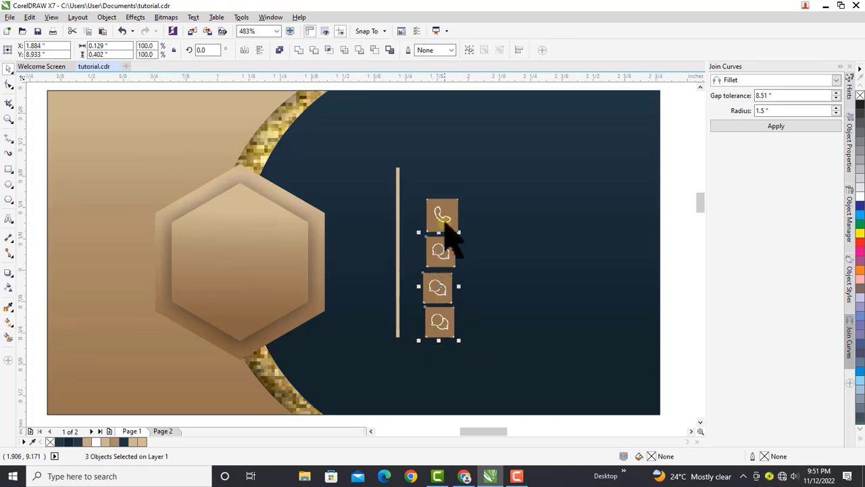
pyautogui.keyDown('shift'); pyautogui.click(443, 218); pyautogui.keyUp('shift')
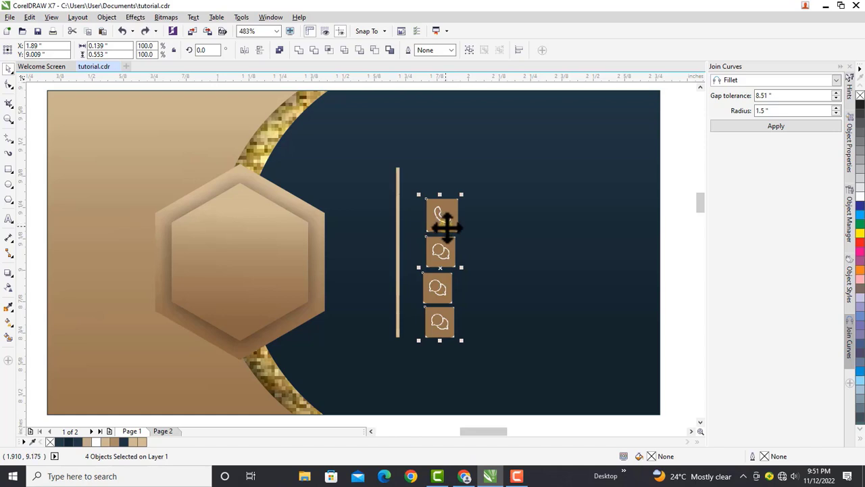
pyautogui.press('c')
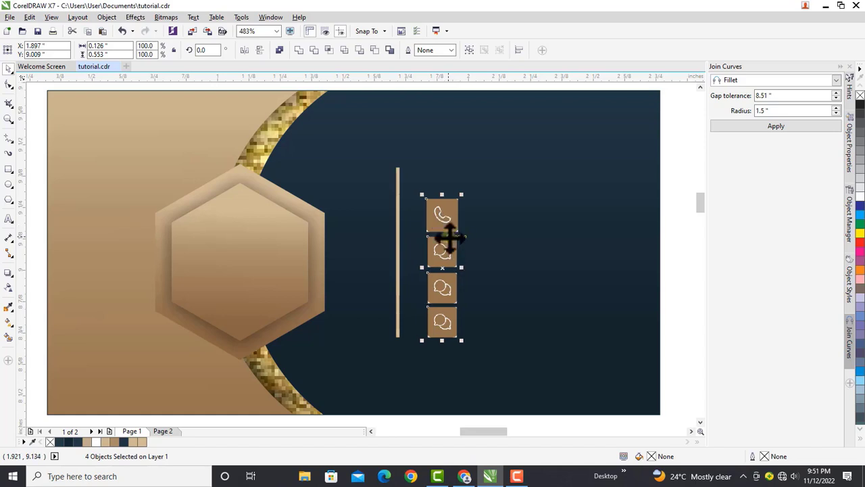
# Select the column of four icon tiles on the new card and scale it down slightly
pyautogui.click(276, 32)
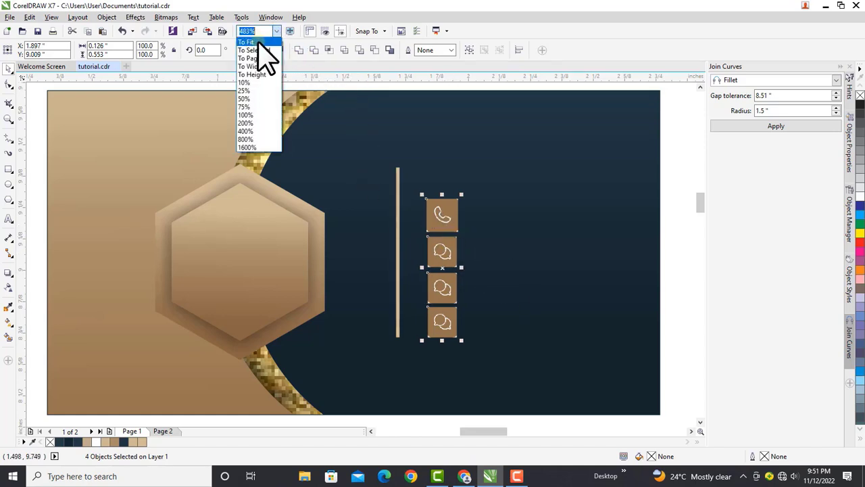
pyautogui.click(264, 54)
pyautogui.click(482, 280)
pyautogui.press('z')
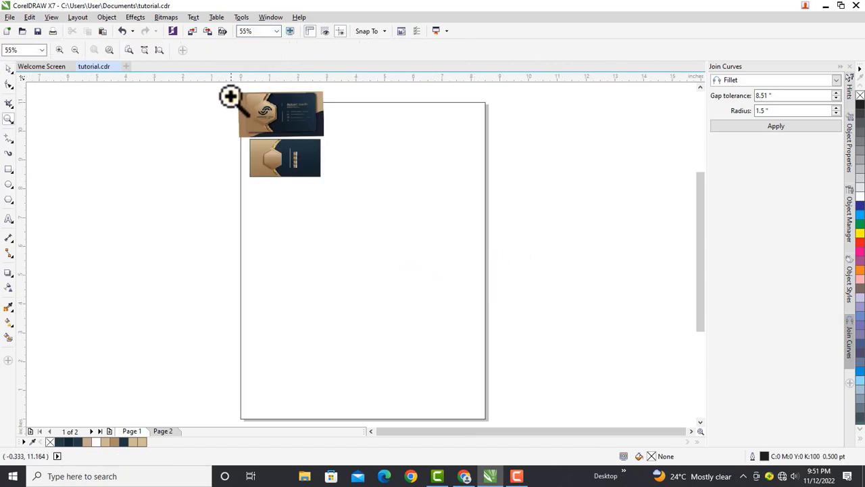
pyautogui.moveTo(232, 90); pyautogui.dragTo(340, 185)
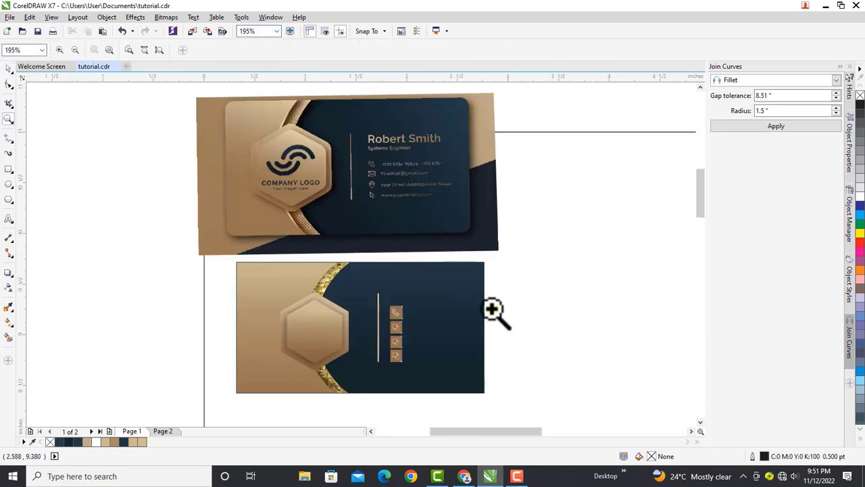
pyautogui.press('space')
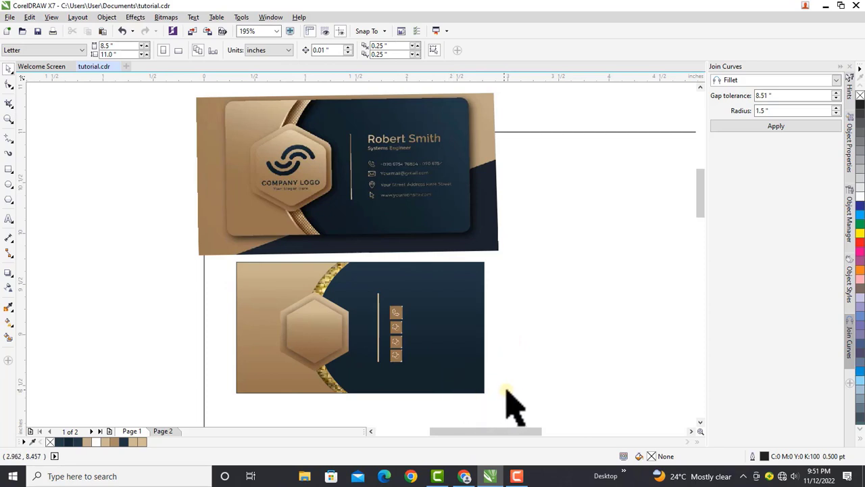
pyautogui.click(386, 331)
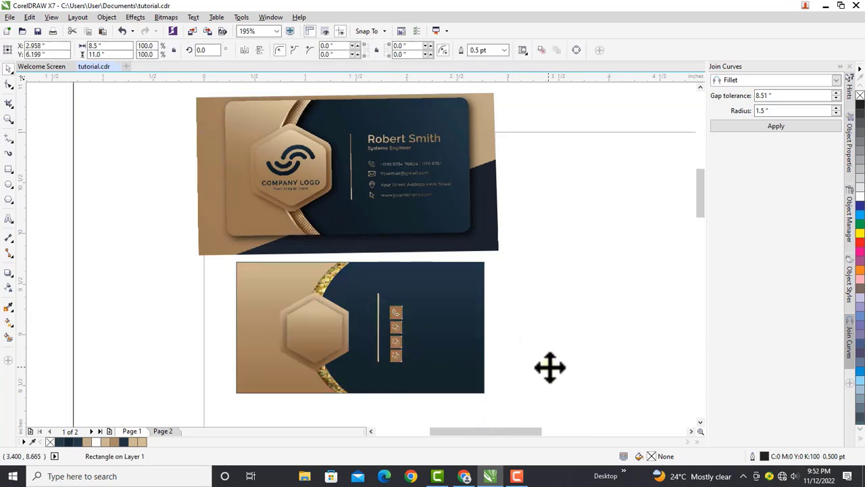
pyautogui.moveTo(535, 379); pyautogui.dragTo(385, 290)
pyautogui.moveTo(403, 365); pyautogui.dragTo(396, 349)
pyautogui.click(515, 344)
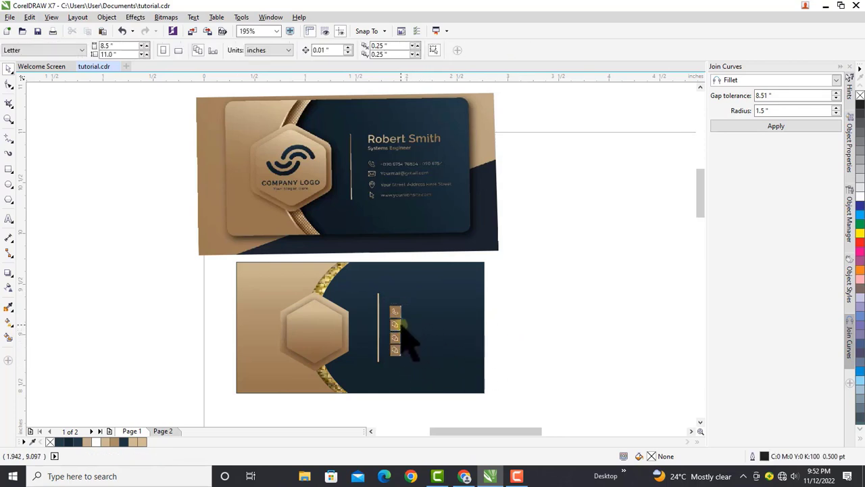
# Select the column of four icon tiles beside the divider line and scale it down proportionally a little further
pyautogui.press('z')
pyautogui.moveTo(209, 257); pyautogui.dragTo(520, 412)
pyautogui.press('space')
pyautogui.moveTo(667, 376); pyautogui.dragTo(318, 155)
pyautogui.click(459, 366)
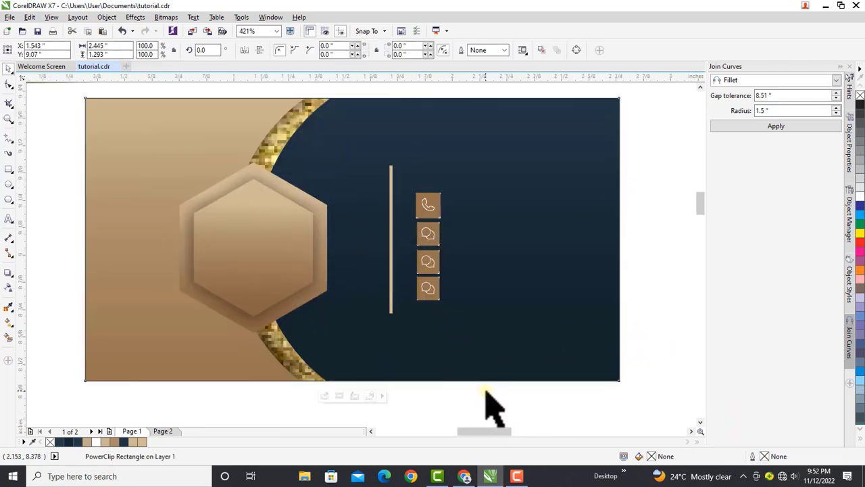
pyautogui.moveTo(486, 391); pyautogui.dragTo(395, 164)
pyautogui.moveTo(445, 306); pyautogui.dragTo(436, 277)
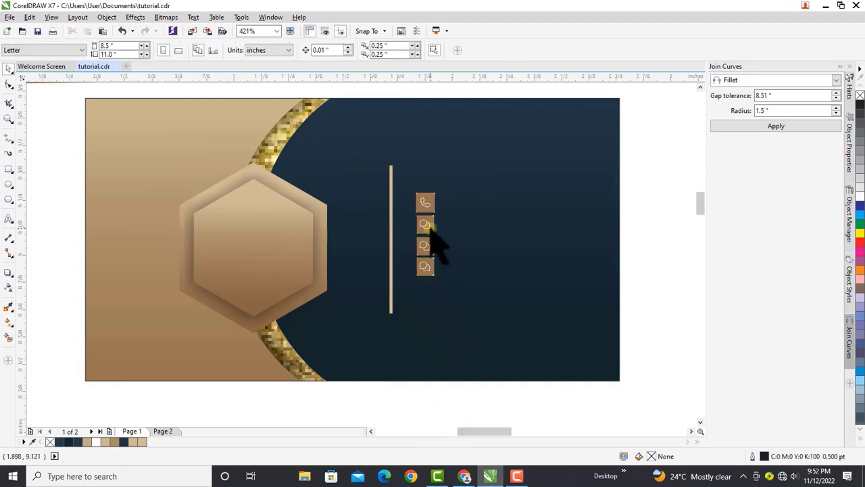
# Move the three chat tiles down together to open a wider gap beneath the phone tile
pyautogui.click(432, 233)
pyautogui.click(427, 243)
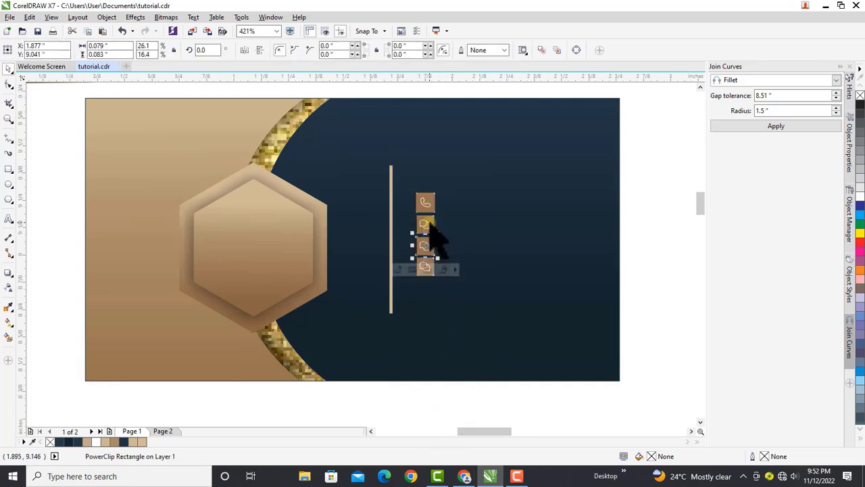
pyautogui.keyDown('shift'); pyautogui.click(430, 224); pyautogui.keyUp('shift')
pyautogui.moveTo(424, 243); pyautogui.dragTo(425, 255)
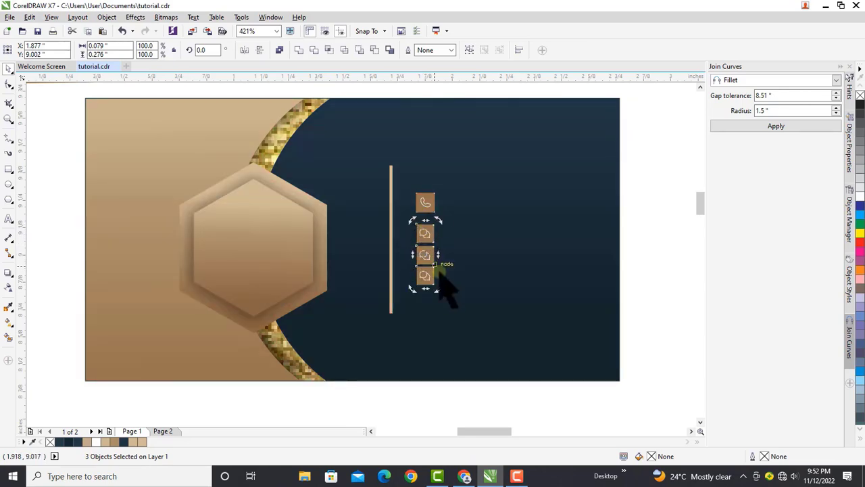
# Shift the lower two chat tiles down, and the lowest one further, so all four tiles are about evenly spaced
pyautogui.click(428, 257)
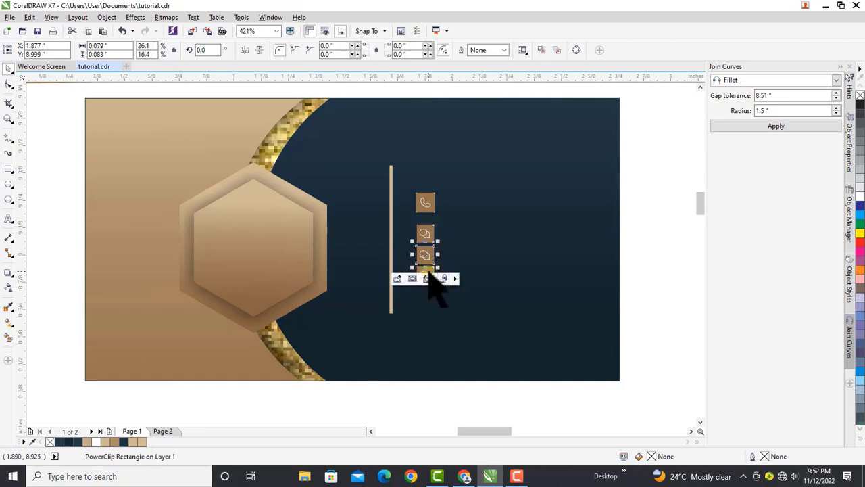
pyautogui.keyDown('shift'); pyautogui.click(431, 274); pyautogui.keyUp('shift')
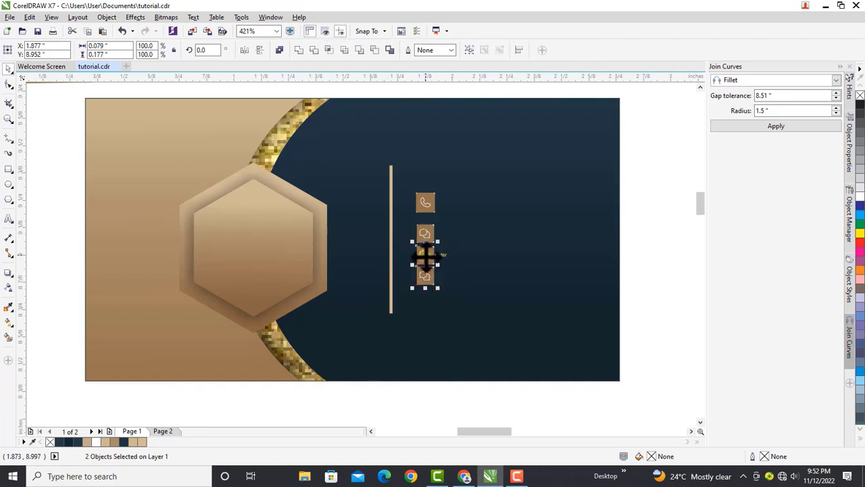
pyautogui.click(450, 295)
pyautogui.click(424, 285)
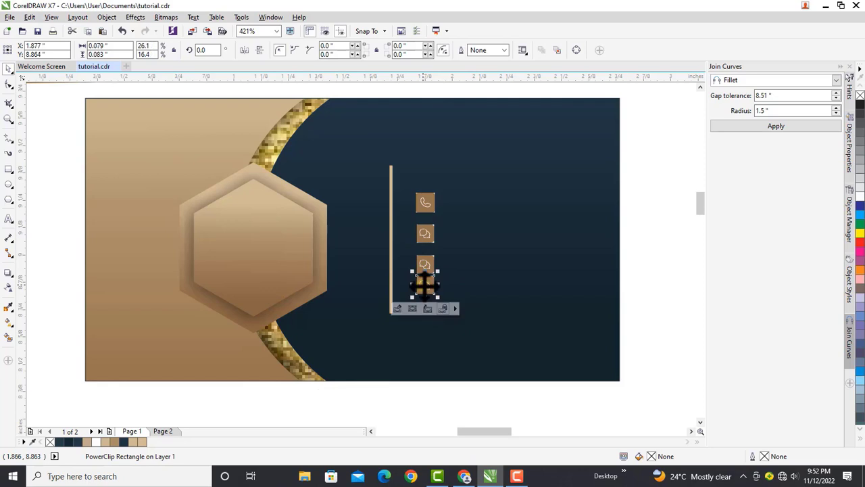
pyautogui.press('Down')
pyautogui.press('Down')
pyautogui.press('Down')
pyautogui.press('Down')
pyautogui.click(645, 303)
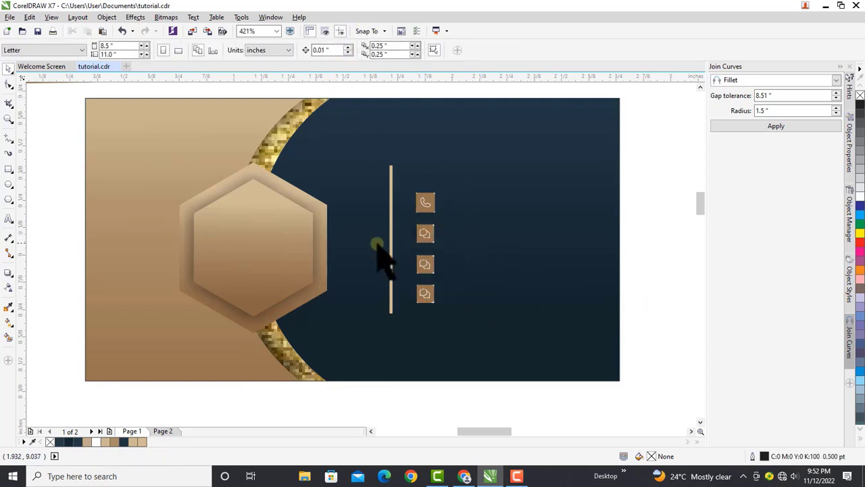
# Add the artistic text "My Name" in 12 pt Arial and place it above the phone tile on the new card
pyautogui.click(275, 32)
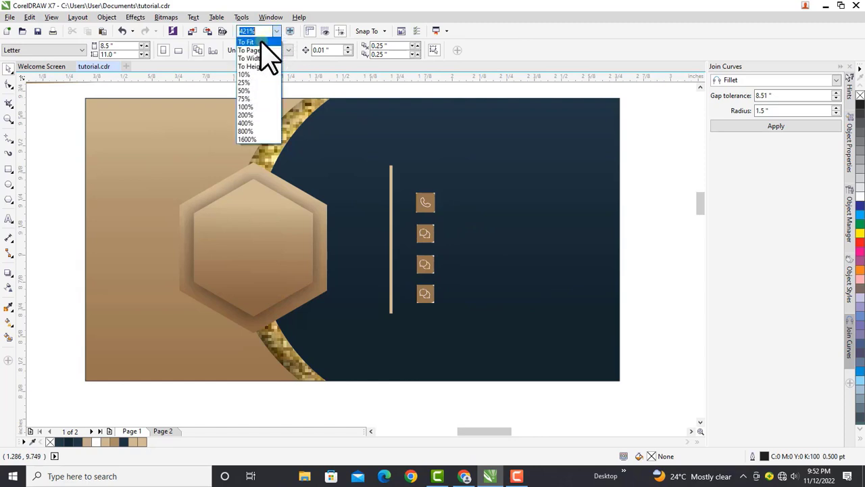
pyautogui.click(266, 58)
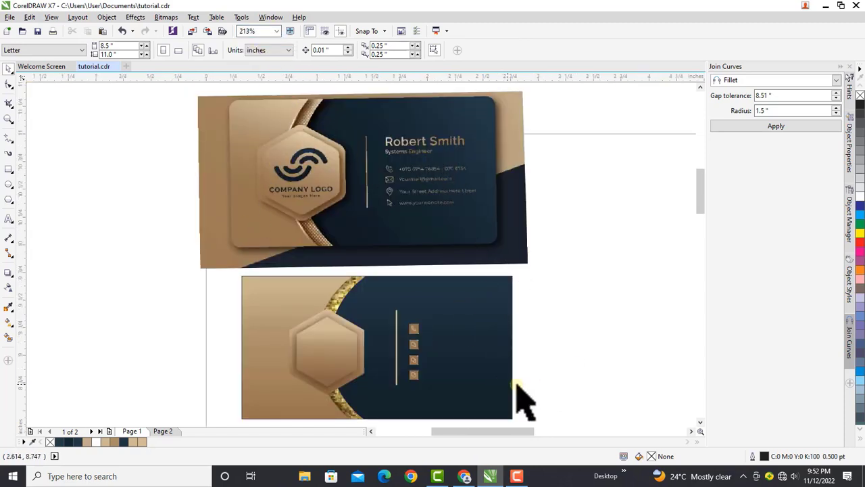
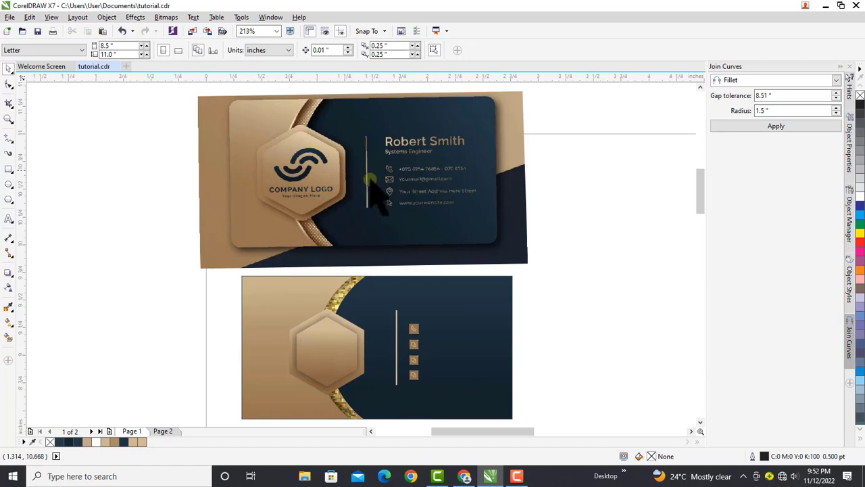
pyautogui.click(9, 219)
pyautogui.click(210, 298)
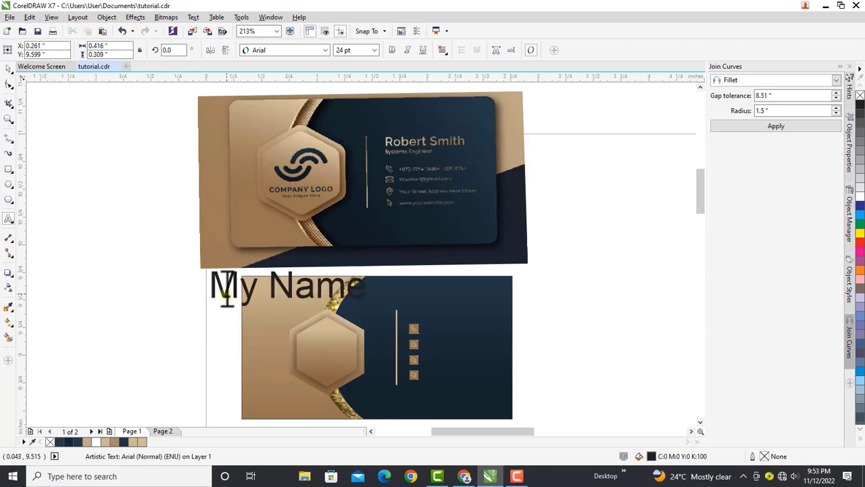
pyautogui.hotkey('ctrl', 'space')
pyautogui.moveTo(382, 319); pyautogui.dragTo(474, 310)
pyautogui.click(374, 50)
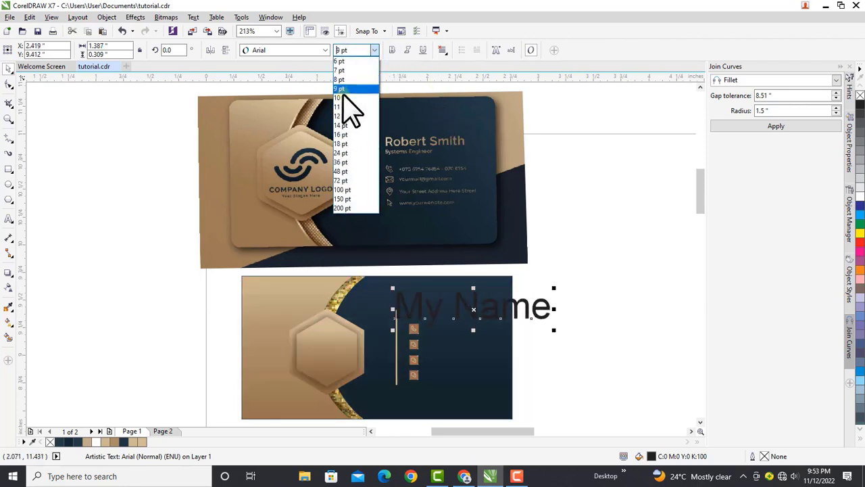
pyautogui.click(349, 116)
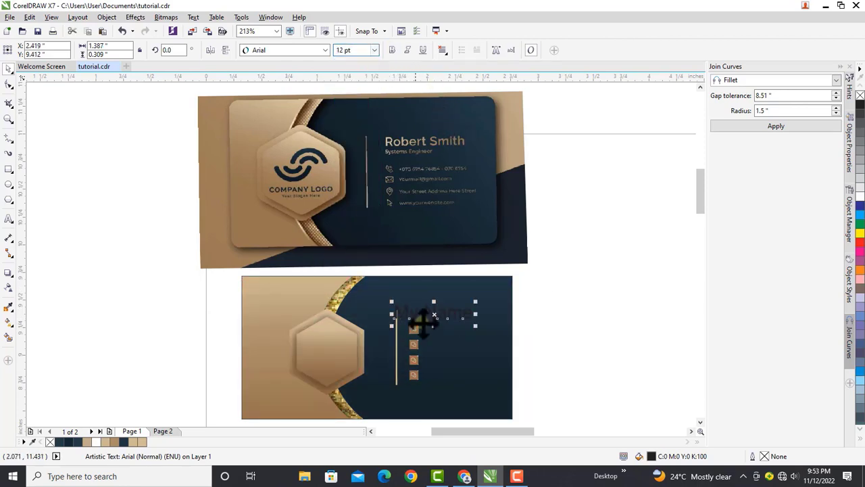
pyautogui.moveTo(415, 309); pyautogui.dragTo(449, 311)
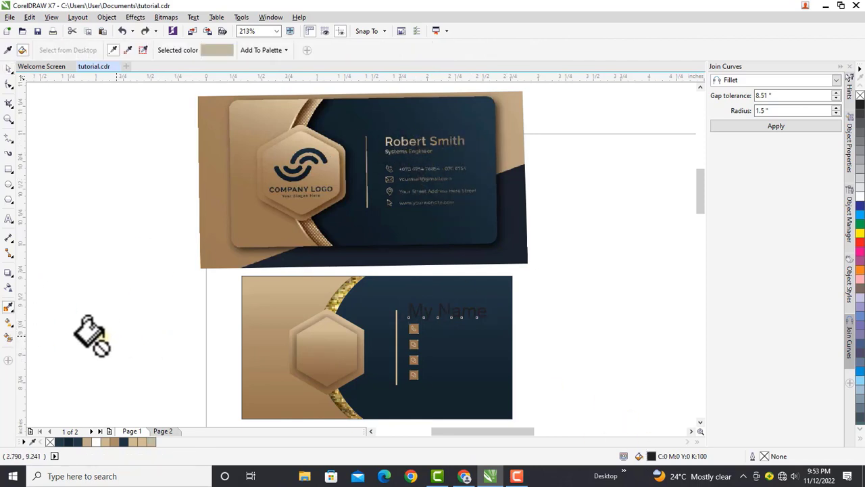
# Move the reference image down beside the new card's text area so both names can be seen close up
pyautogui.click(8, 69)
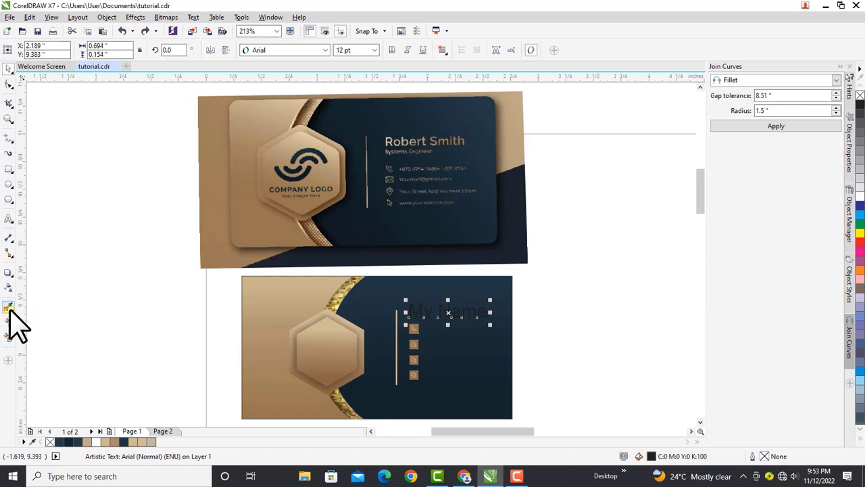
pyautogui.press('z')
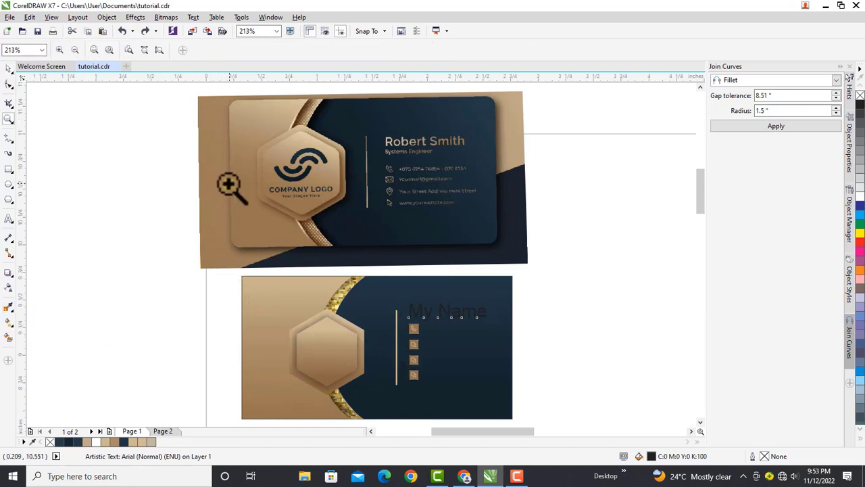
pyautogui.press('space')
pyautogui.moveTo(340, 169); pyautogui.dragTo(180, 315)
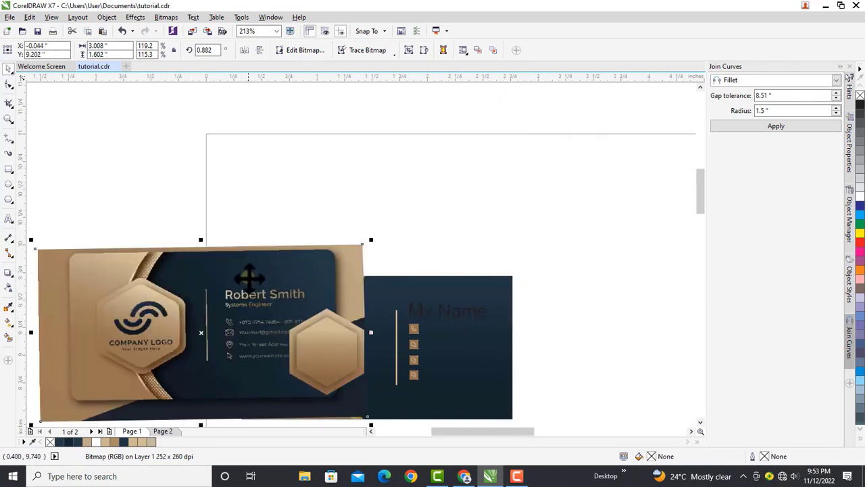
pyautogui.press('space')
pyautogui.moveTo(176, 216); pyautogui.dragTo(552, 392)
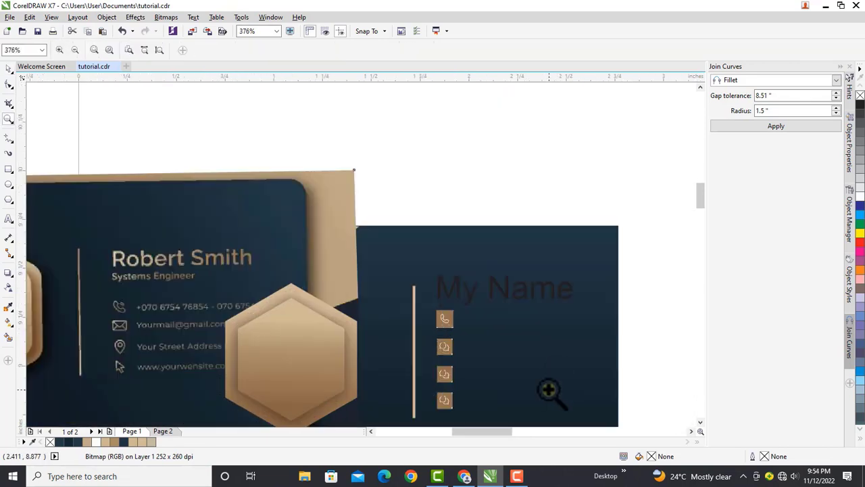
pyautogui.press('space')
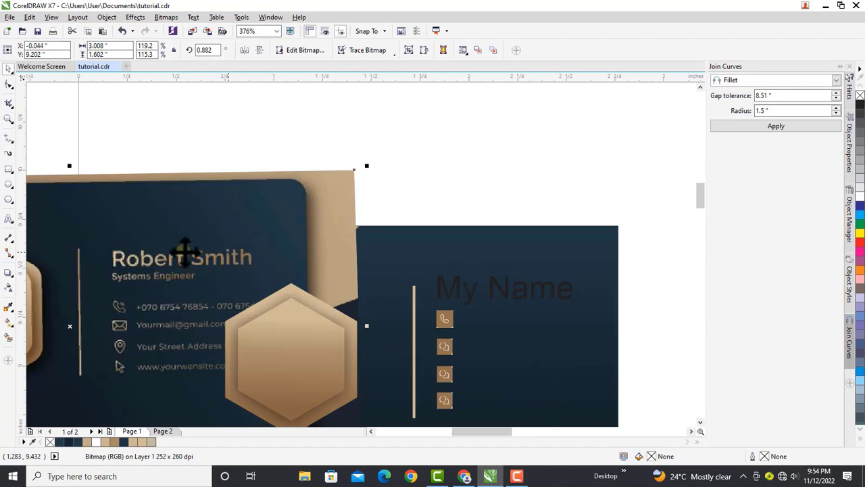
# Sample the gold color from the name lettering in the reference image and apply it to the "My Name" text
pyautogui.click(8, 310)
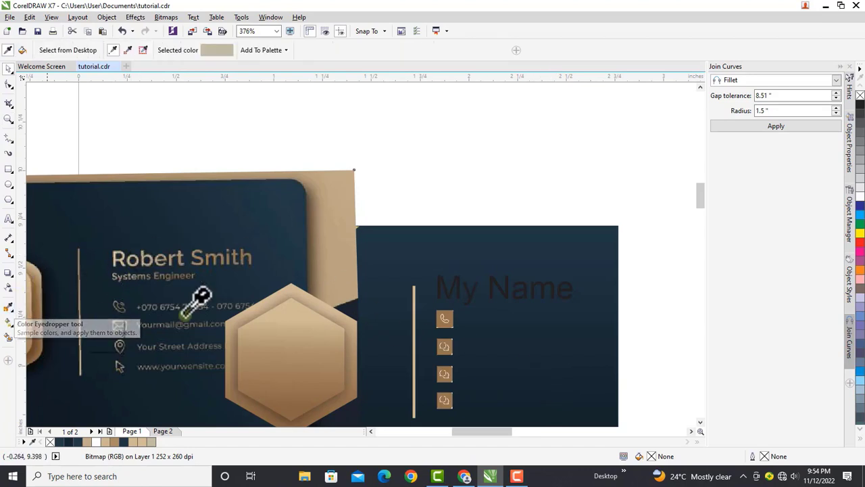
pyautogui.click(180, 258)
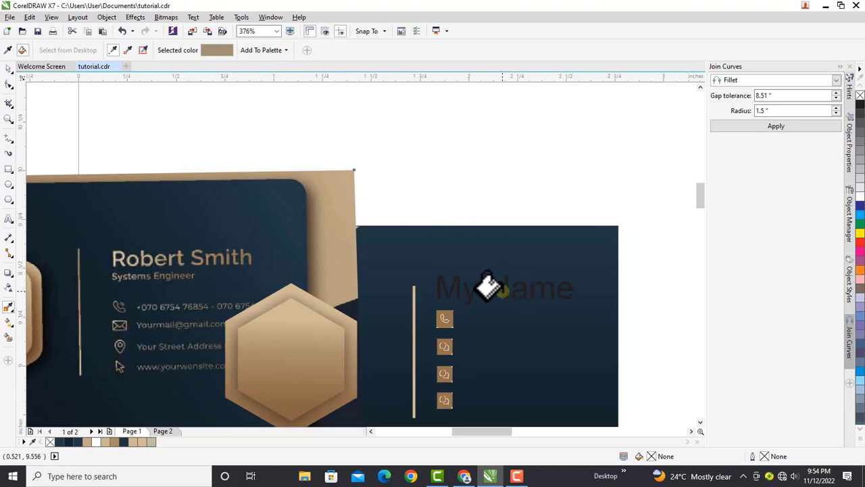
pyautogui.click(488, 287)
pyautogui.press('space')
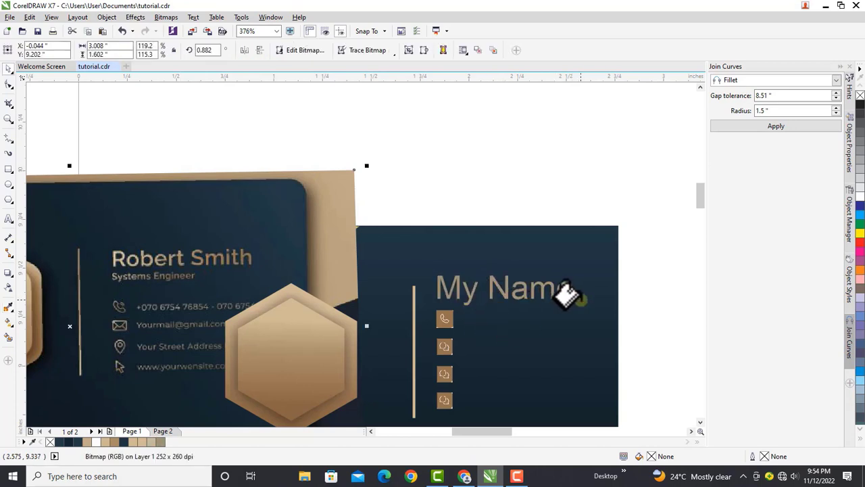
pyautogui.click(476, 171)
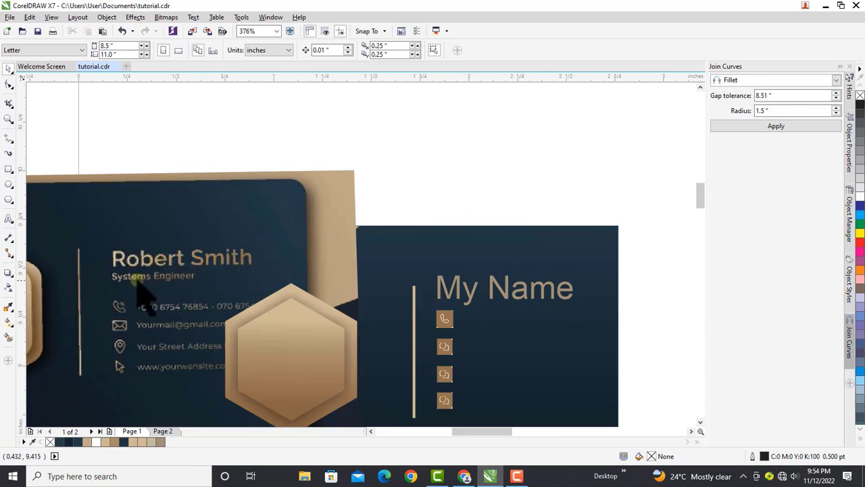
# Duplicate the "My Name" text just below the original and replace the copy's wording with "Designation"
pyautogui.click(507, 297)
pyautogui.moveTo(505, 290)
pyautogui.mouseDown()
pyautogui.moveTo(507, 277)
pyautogui.moveTo(507, 295)
pyautogui.mouseUp()
pyautogui.click(543, 314)
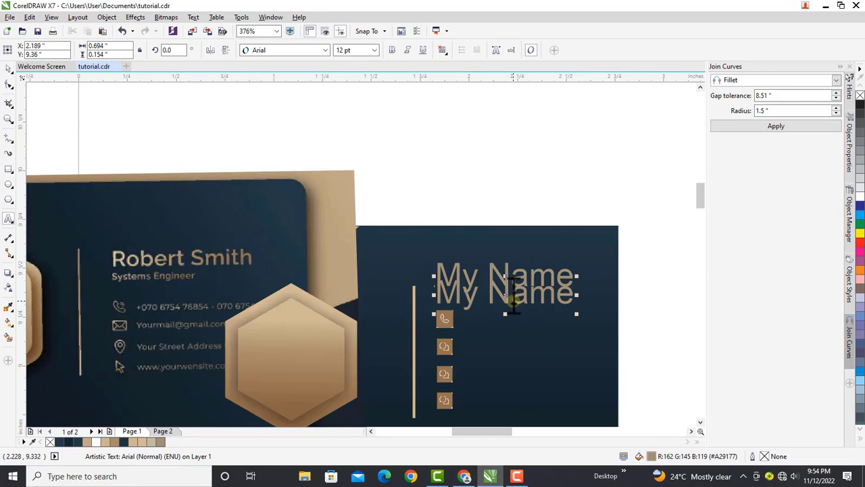
pyautogui.tripleClick(514, 295)
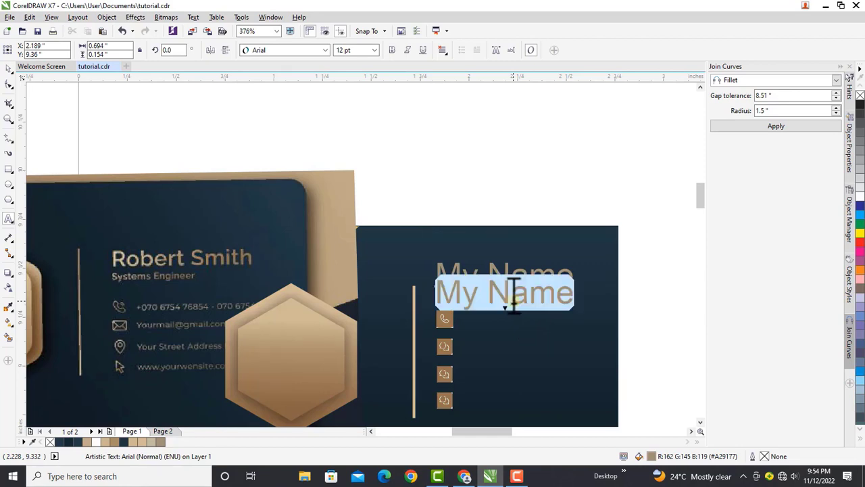
pyautogui.write('Designation')
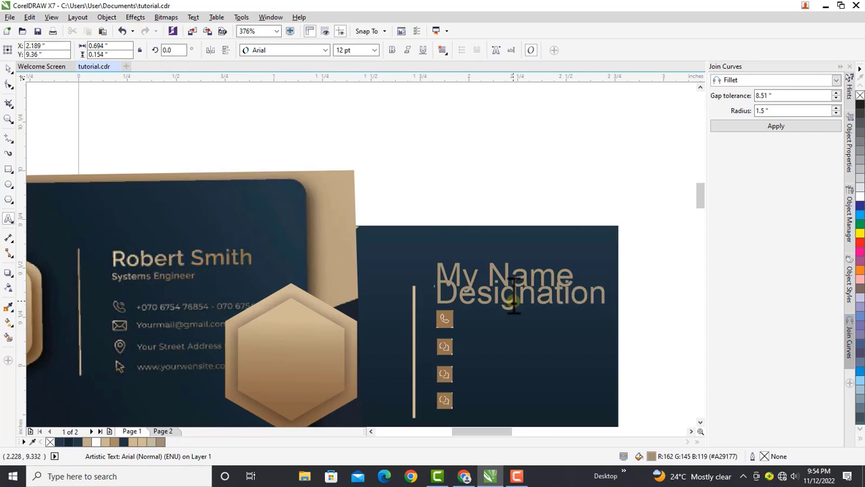
# Set the font size of the "Designation" text to 6 pt
pyautogui.click(374, 50)
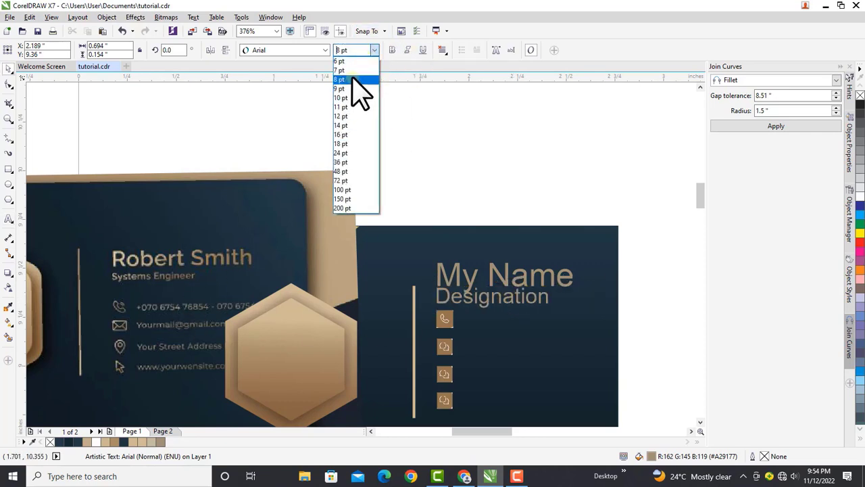
pyautogui.click(352, 70)
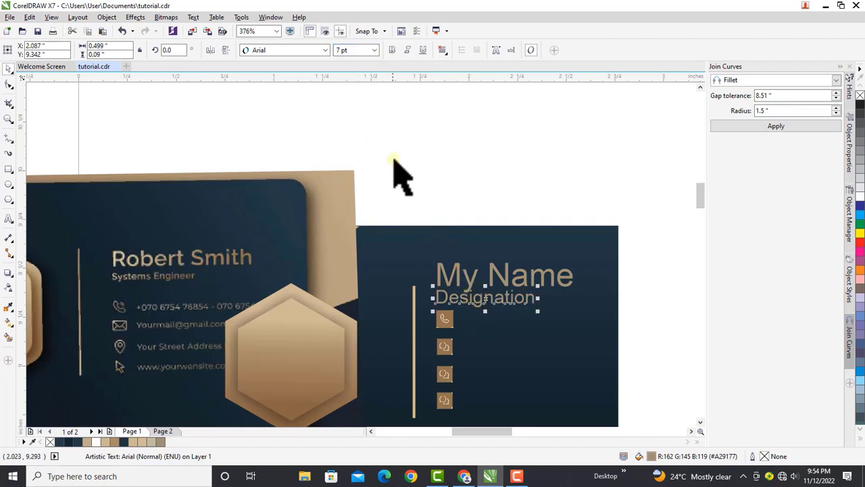
pyautogui.click(374, 50)
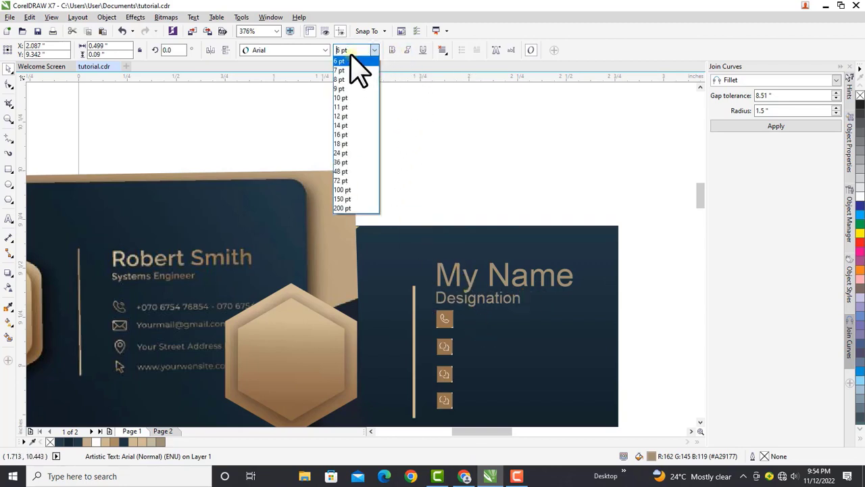
pyautogui.click(343, 59)
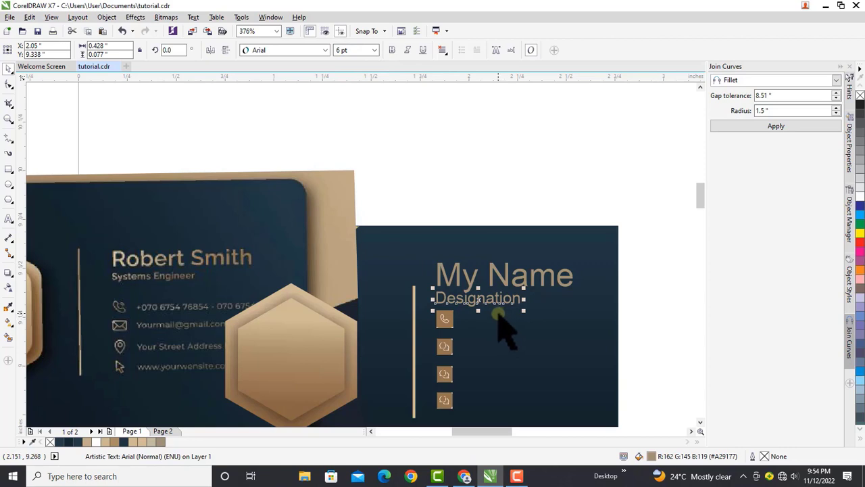
pyautogui.press('Down')
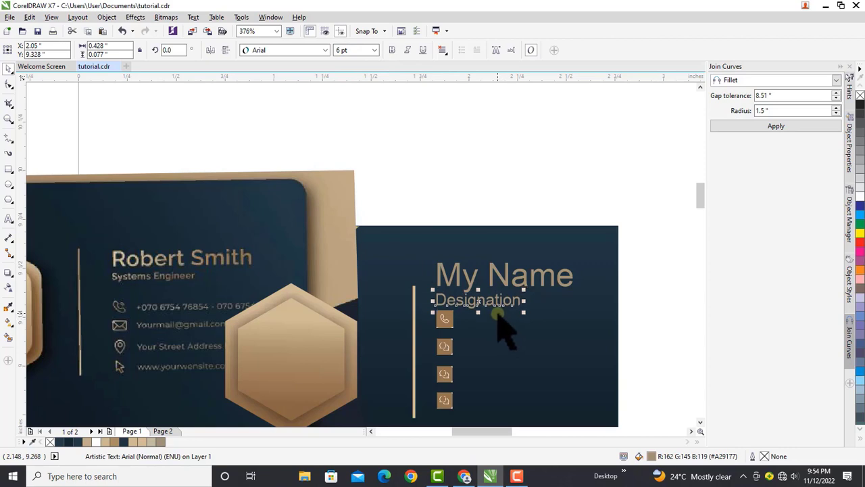
pyautogui.click(609, 192)
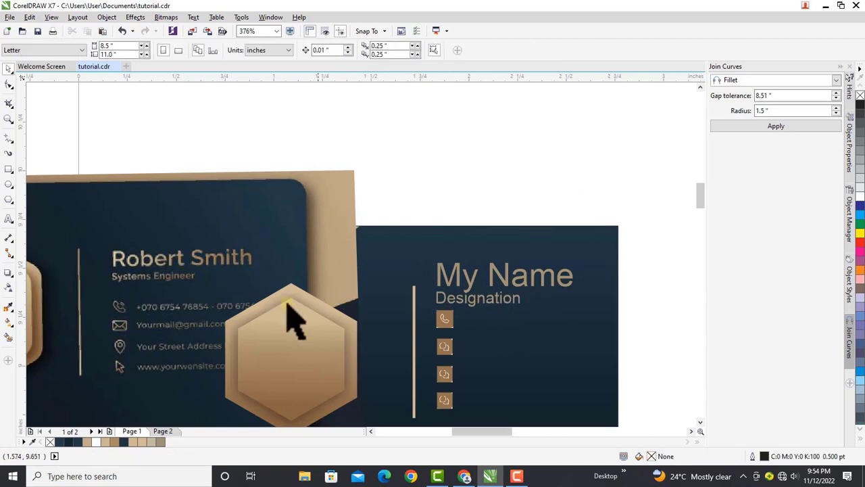
# Move the reference image up off the card and place a copy of the "Designation" text beside each of the four contact icons
pyautogui.moveTo(170, 315); pyautogui.dragTo(148, 277)
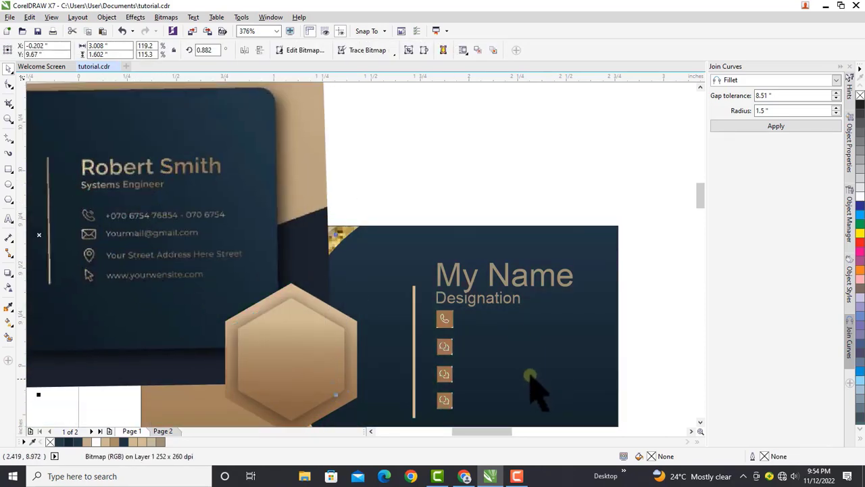
pyautogui.click(496, 303)
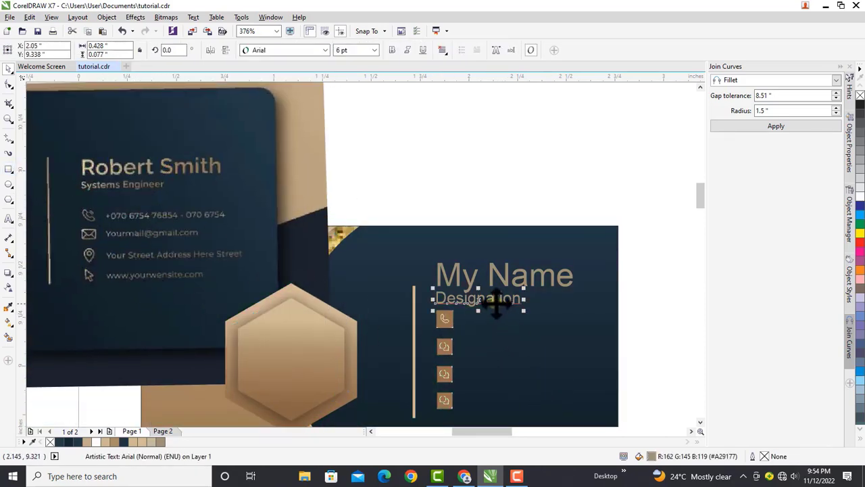
pyautogui.moveTo(497, 303); pyautogui.dragTo(517, 376)
pyautogui.click(567, 340)
pyautogui.click(542, 366)
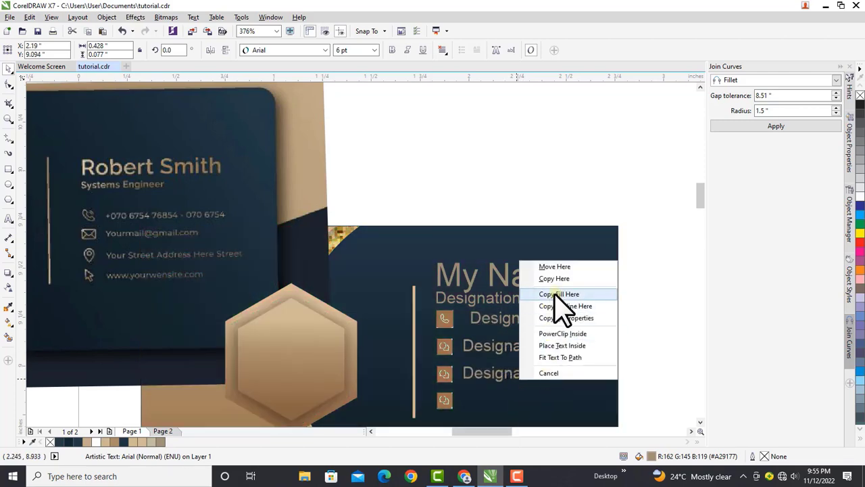
pyautogui.click(555, 294)
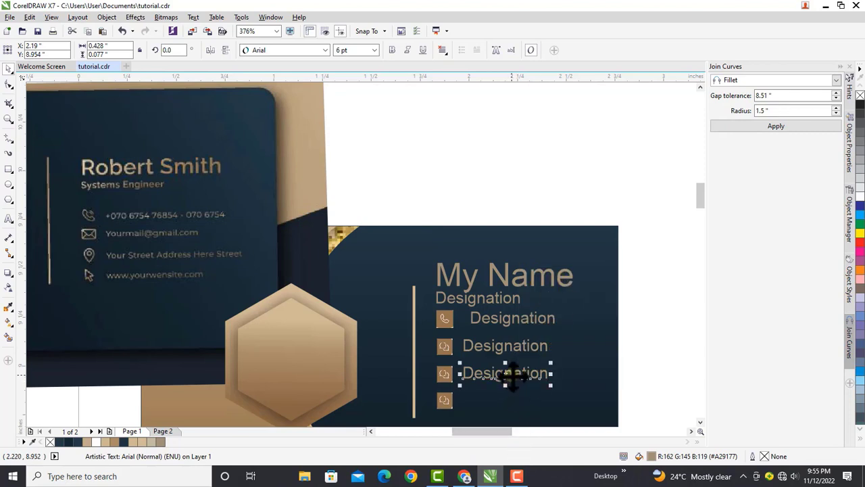
pyautogui.moveTo(508, 378); pyautogui.dragTo(512, 399)
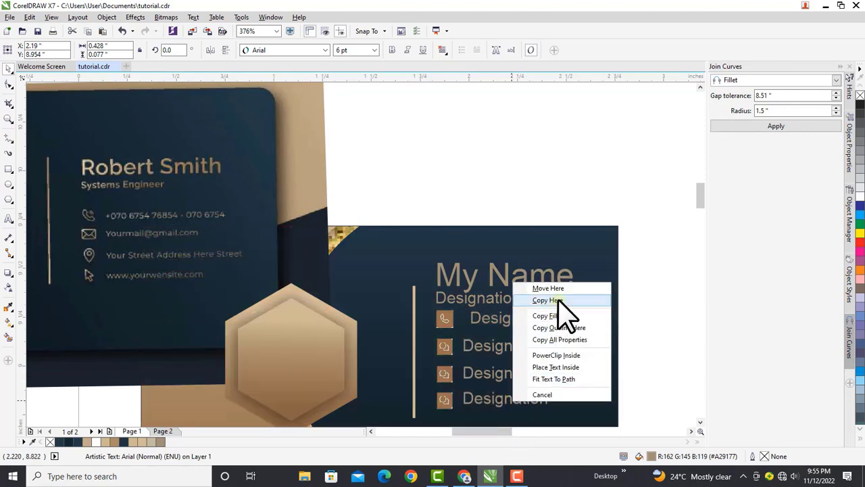
pyautogui.click(544, 301)
# Left-align the four copied "Designation" lines and nudge them closer to the contact icons
pyautogui.moveTo(647, 419); pyautogui.dragTo(453, 302)
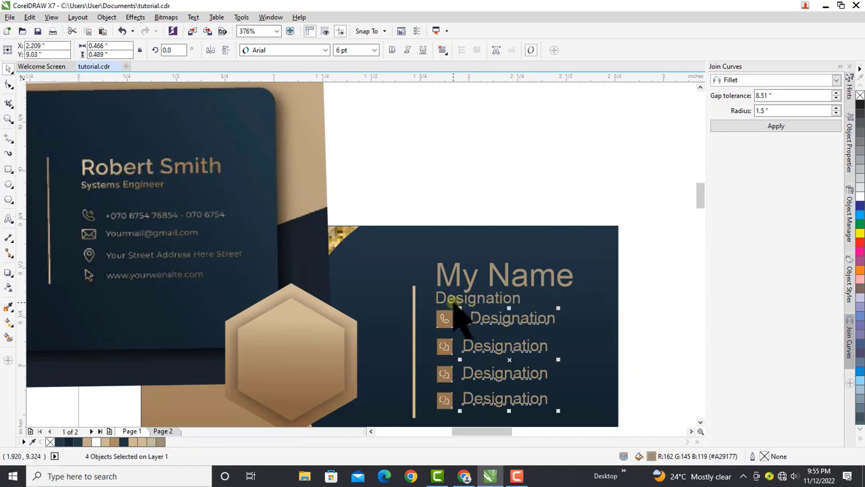
pyautogui.press('l')
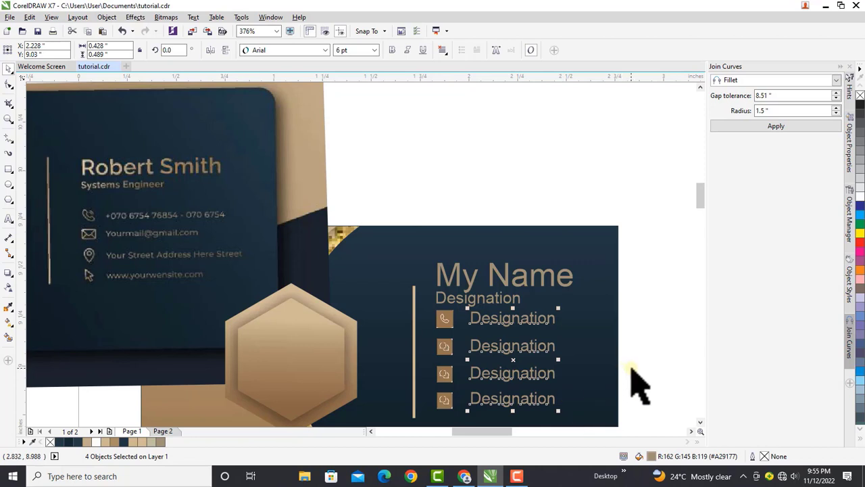
pyautogui.press('Left')
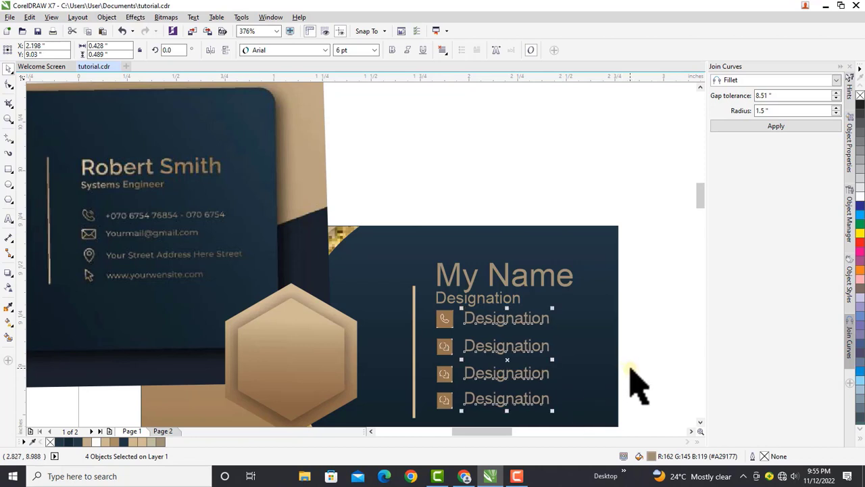
pyautogui.press('Right')
pyautogui.click(677, 338)
# Replace the first contact line with a phone number and the second with a placeholder e-mail address
pyautogui.doubleClick(510, 322)
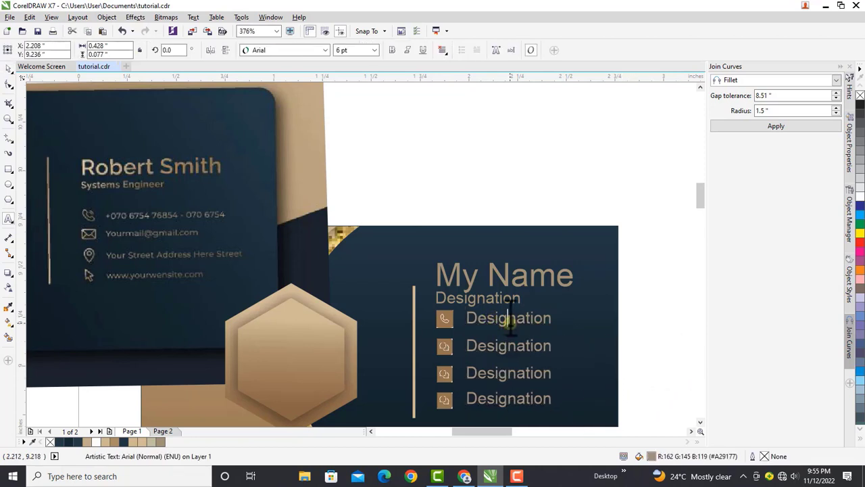
pyautogui.doubleClick(510, 319)
pyautogui.write('P')
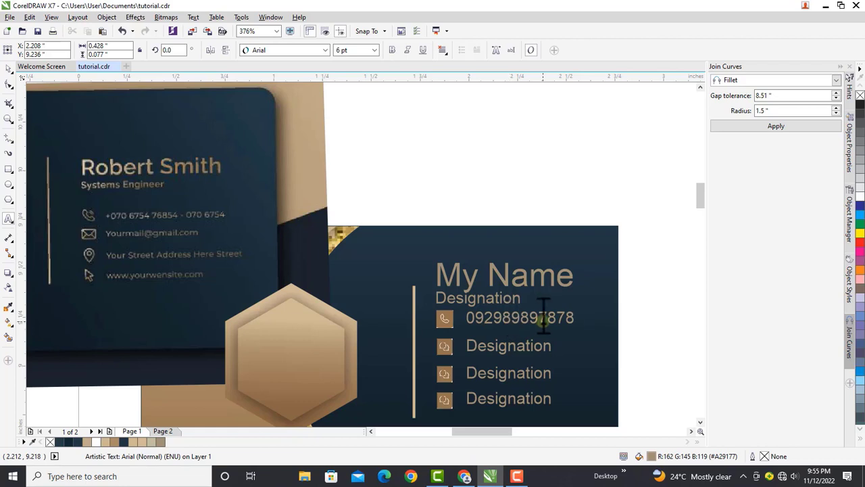
pyautogui.doubleClick(521, 345)
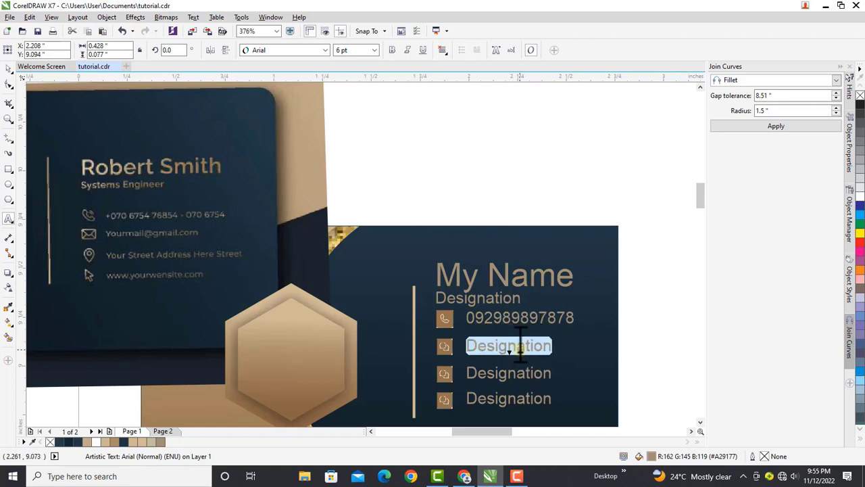
pyautogui.write('Yourmail@mail')
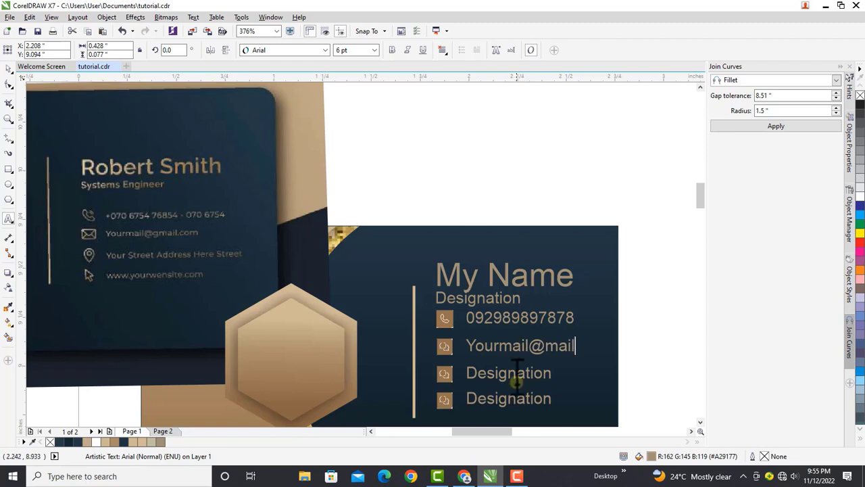
pyautogui.doubleClick(525, 372)
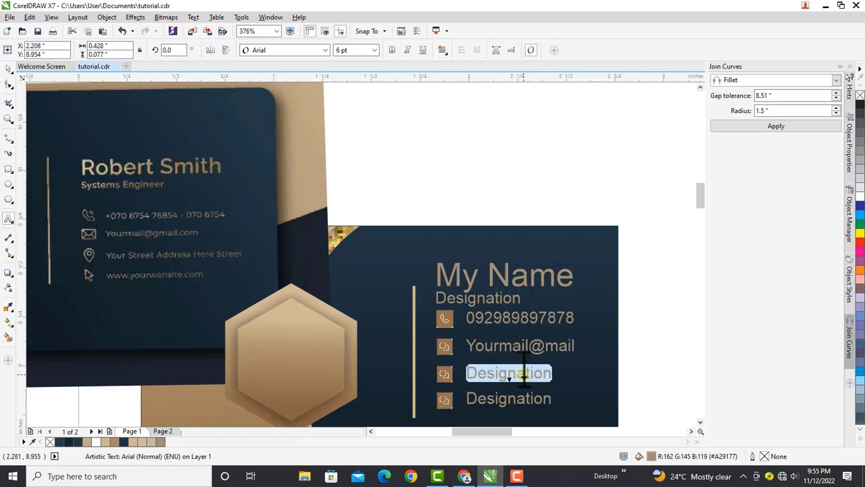
pyautogui.write('Address')
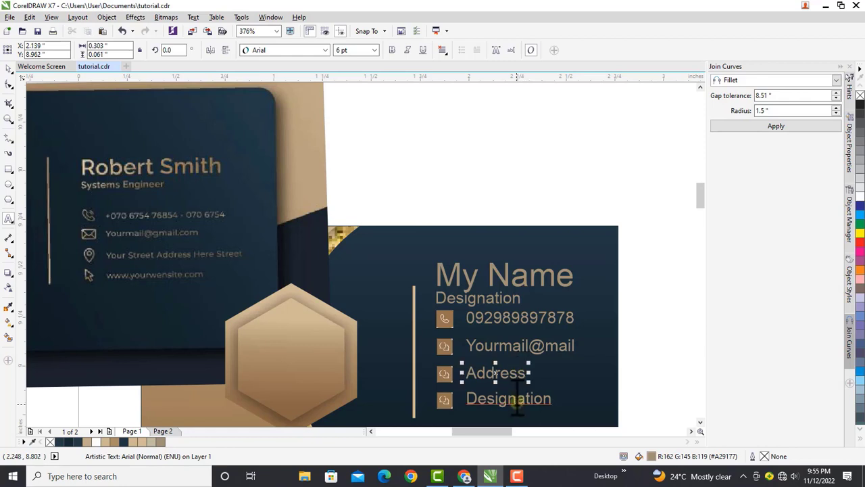
pyautogui.doubleClick(518, 399)
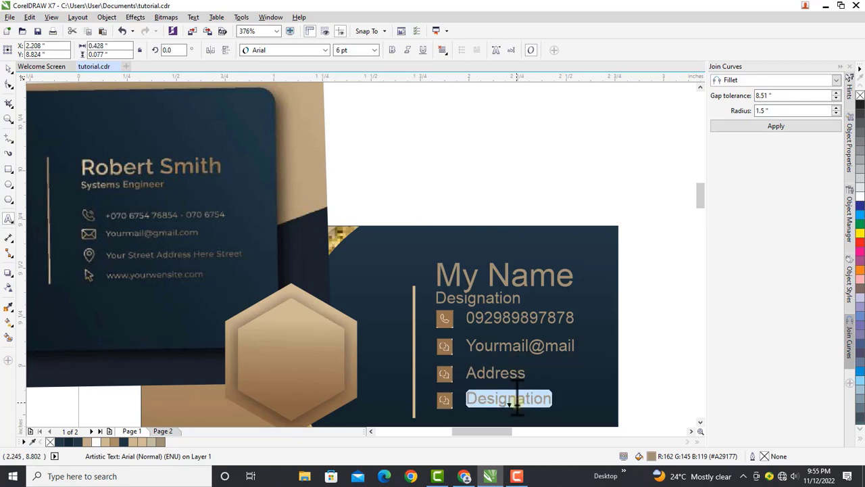
pyautogui.write('W')
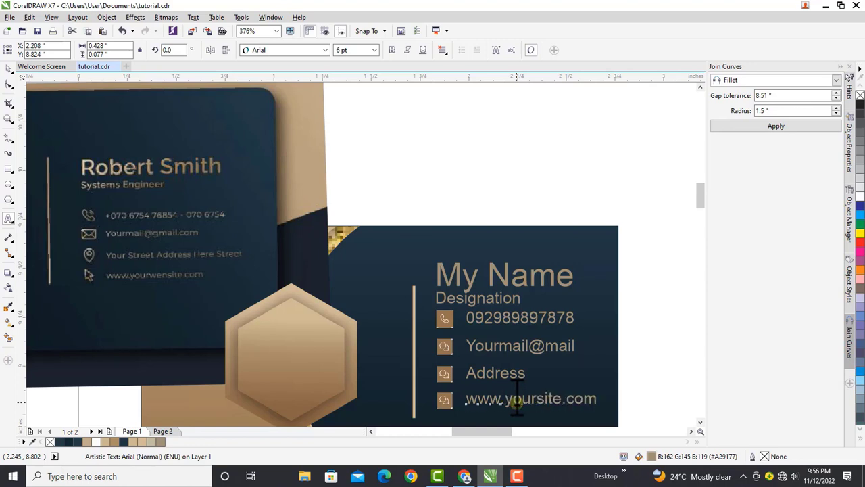
pyautogui.hotkey('ctrl', 'space')
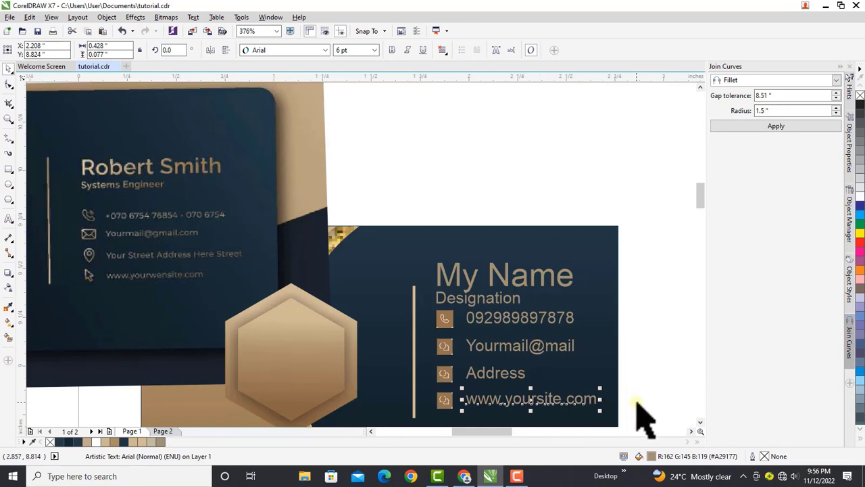
pyautogui.moveTo(638, 408); pyautogui.dragTo(461, 309)
pyautogui.click(645, 308)
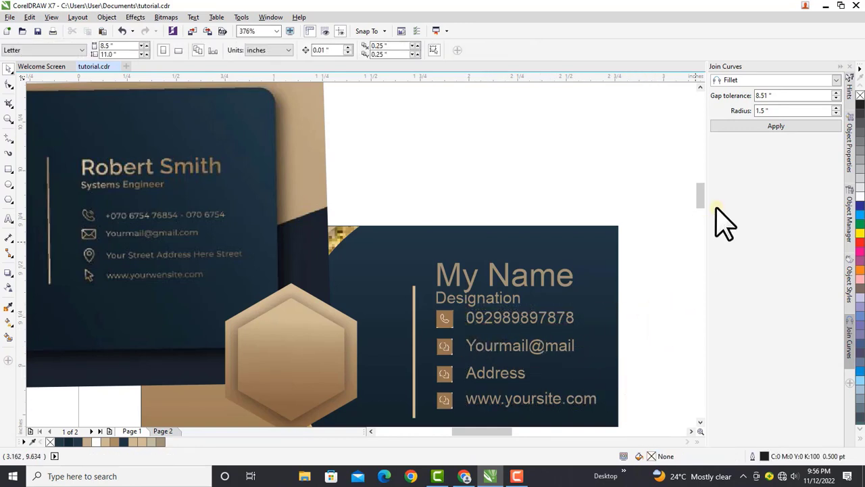
# Shift the contact icons with their text lines down, away from "Designation", and lower the vertical divider to match
pyautogui.moveTo(699, 195); pyautogui.dragTo(698, 203)
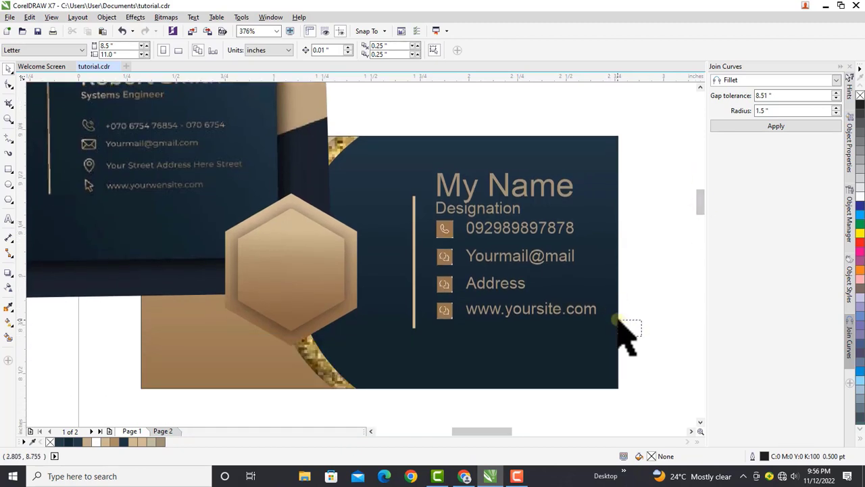
pyautogui.moveTo(665, 358); pyautogui.dragTo(408, 220)
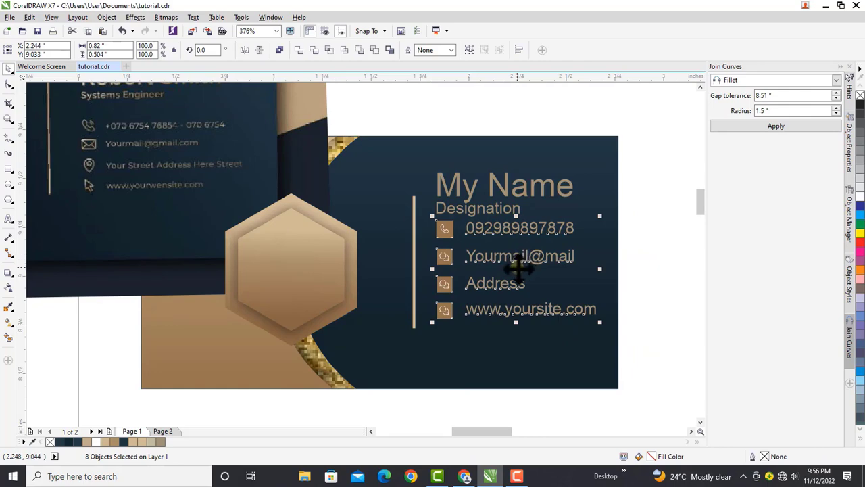
pyautogui.moveTo(517, 267); pyautogui.dragTo(517, 289)
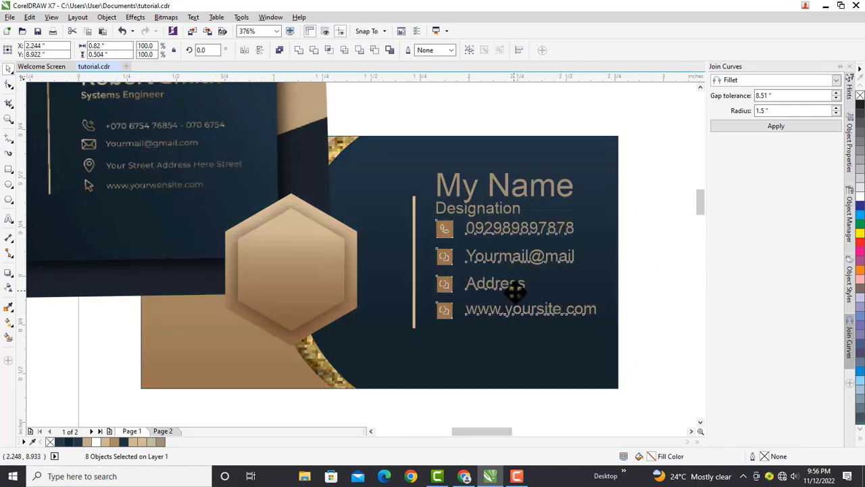
pyautogui.click(415, 290)
pyautogui.moveTo(415, 294); pyautogui.dragTo(413, 310)
pyautogui.click(653, 280)
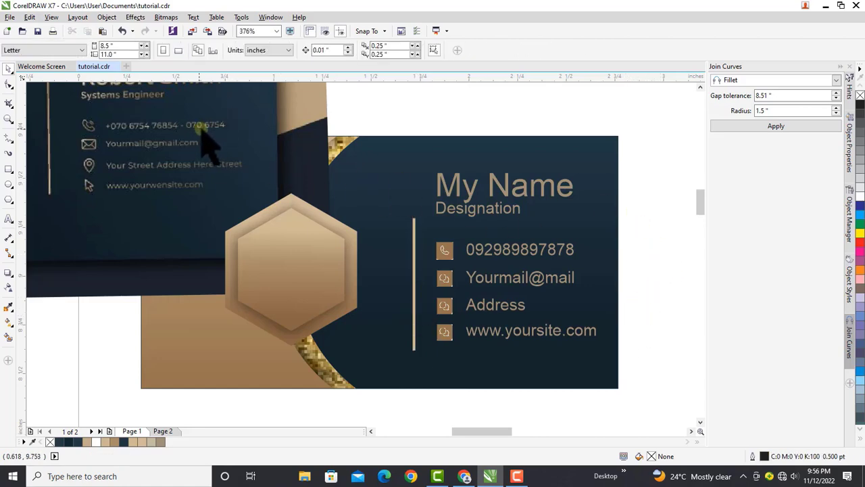
# Move the reference image above the new card so that the whole card is uncovered
pyautogui.click(277, 31)
pyautogui.click(263, 42)
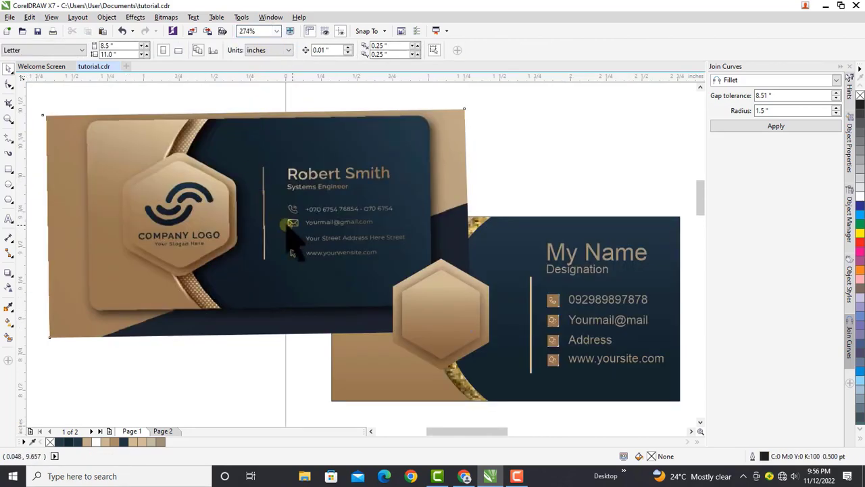
pyautogui.moveTo(293, 232); pyautogui.dragTo(568, 100)
pyautogui.moveTo(524, 122); pyautogui.dragTo(522, 127)
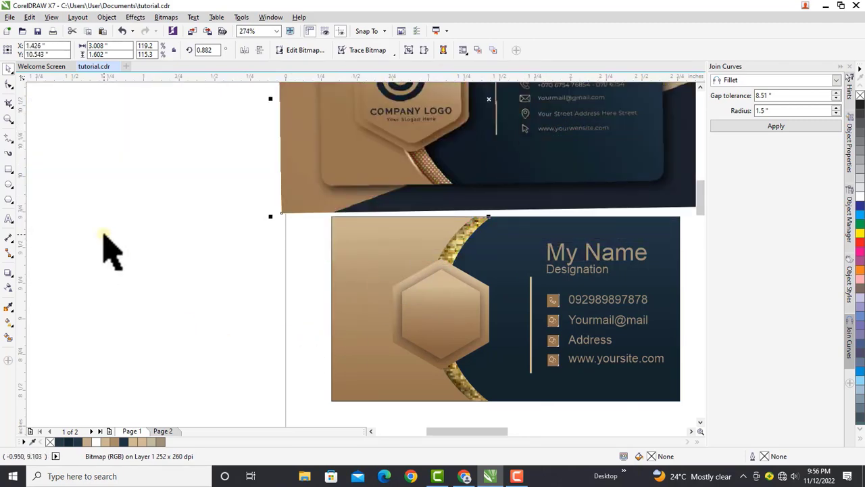
pyautogui.click(9, 218)
pyautogui.click(152, 272)
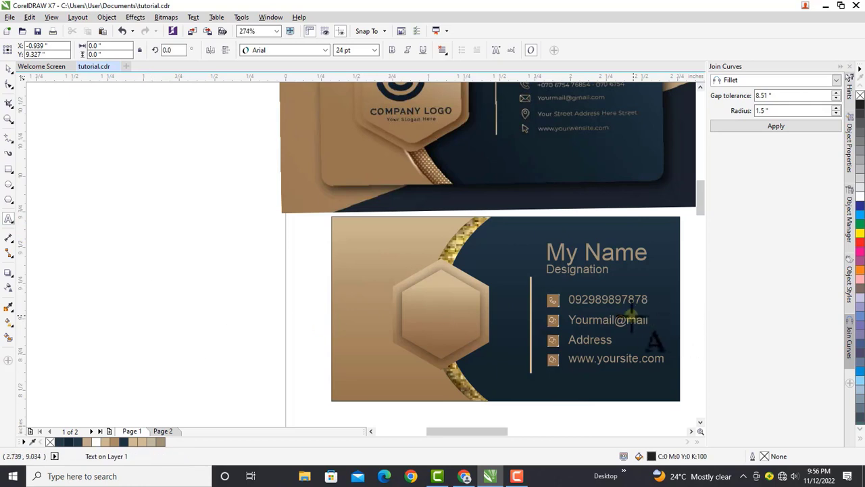
pyautogui.hotkey('ctrl', 'space')
# Copy the "My Name" text over to the hexagon badge and replace the copy's wording with "COMPANY LOGO"
pyautogui.click(617, 254)
pyautogui.moveTo(615, 253); pyautogui.dragTo(387, 318)
pyautogui.click(419, 336)
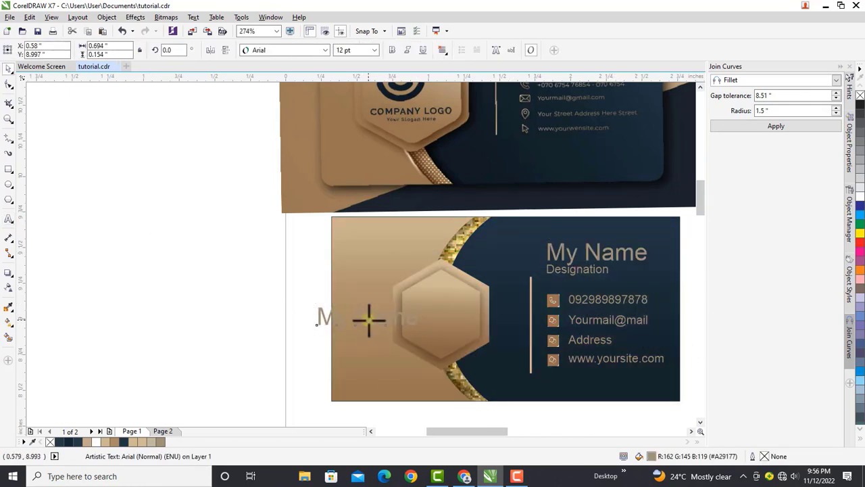
pyautogui.hotkey('ctrl', 'a')
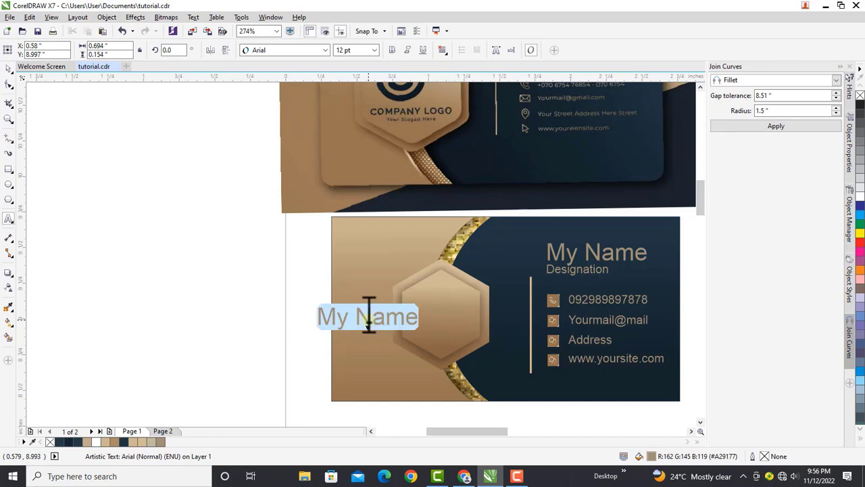
pyautogui.write('OMPANY LOGO')
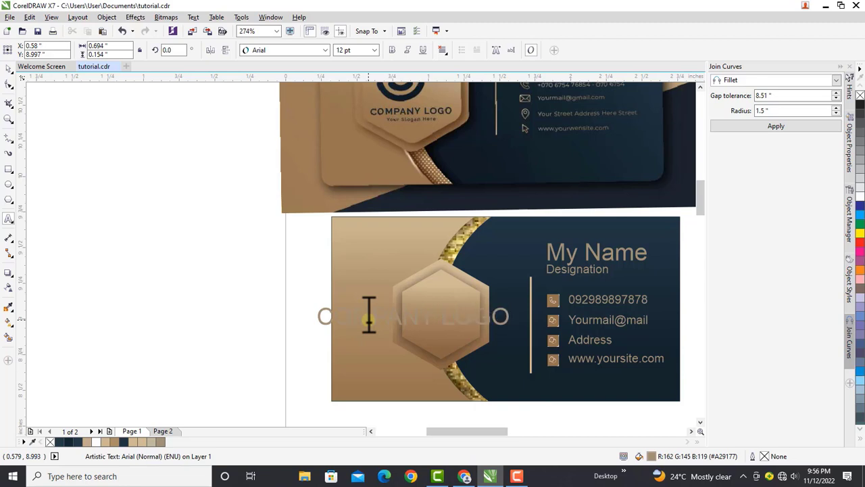
pyautogui.hotkey('ctrl', 'space')
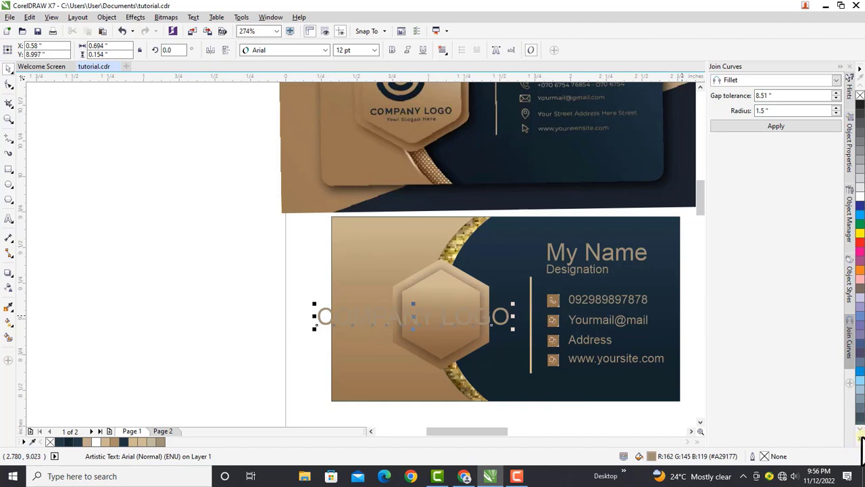
# Fill the "COMPANY LOGO" text with black (C100 M100 Y100 K100) and set its font size to 8 pt
pyautogui.click(861, 438)
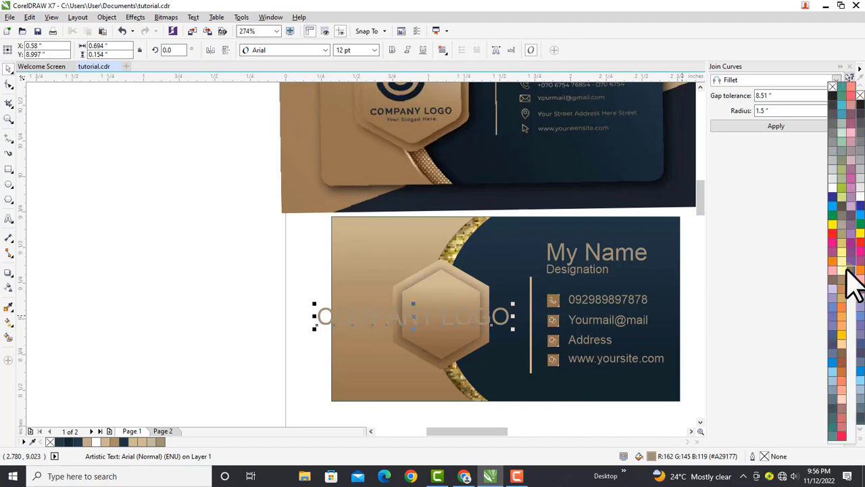
pyautogui.click(850, 288)
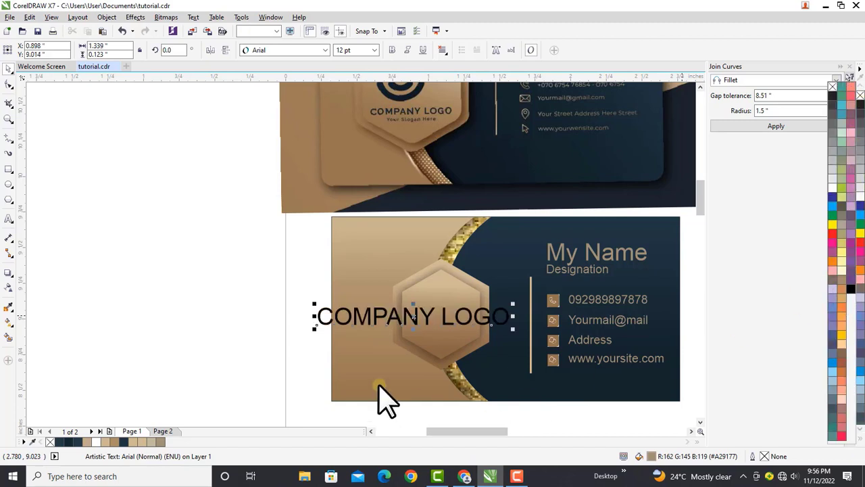
pyautogui.click(372, 52)
pyautogui.click(374, 53)
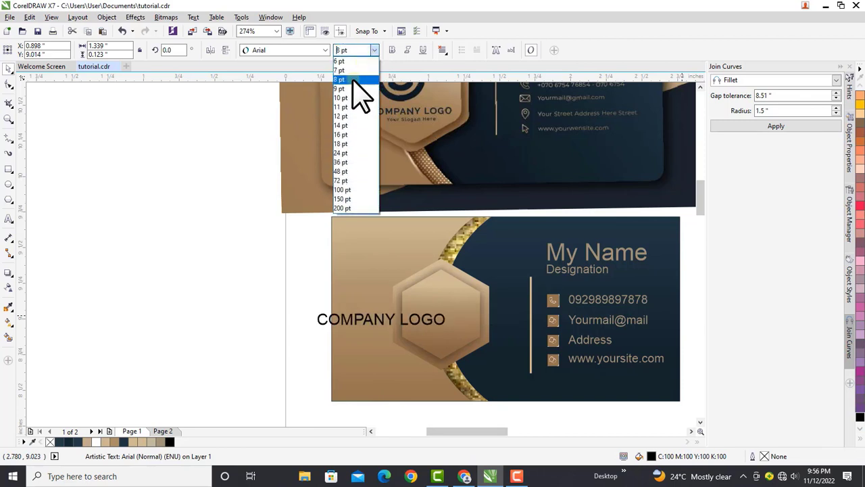
pyautogui.click(357, 93)
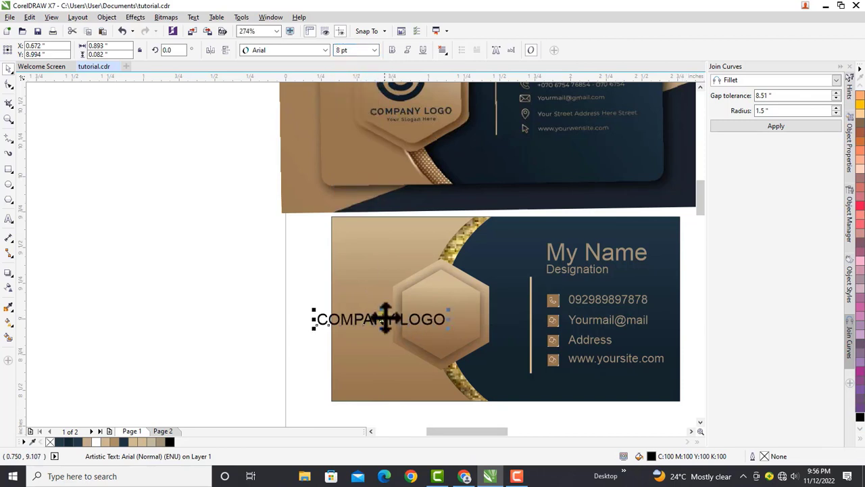
# Set the "COMPANY LOGO" text to 6 pt and move it onto the lower half of the hexagon badge
pyautogui.click(374, 50)
pyautogui.click(352, 61)
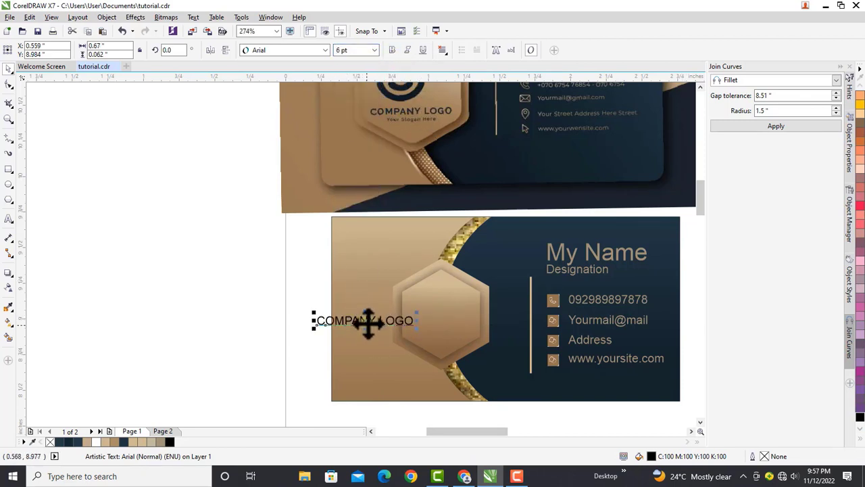
pyautogui.moveTo(367, 320); pyautogui.dragTo(440, 329)
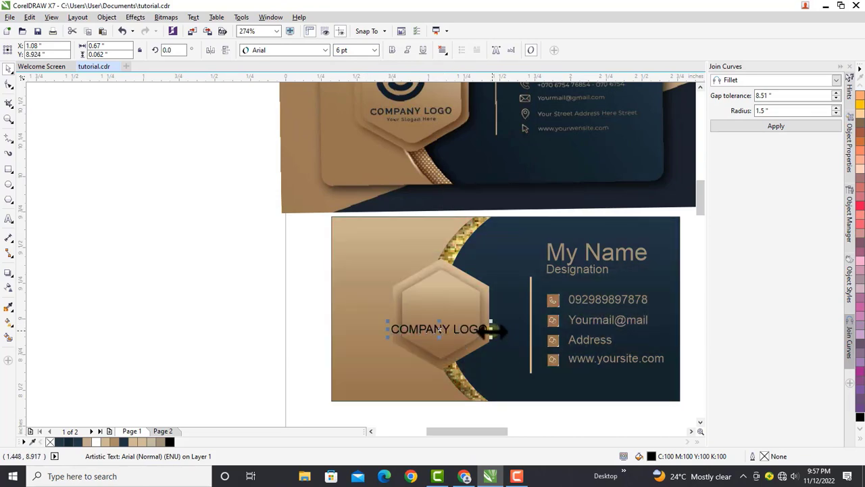
# Scale the "COMPANY LOGO" text down to about 4.1 pt, centre it on the hexagon badge and make it bold
pyautogui.moveTo(492, 338); pyautogui.dragTo(441, 325)
pyautogui.moveTo(440, 324); pyautogui.dragTo(440, 326)
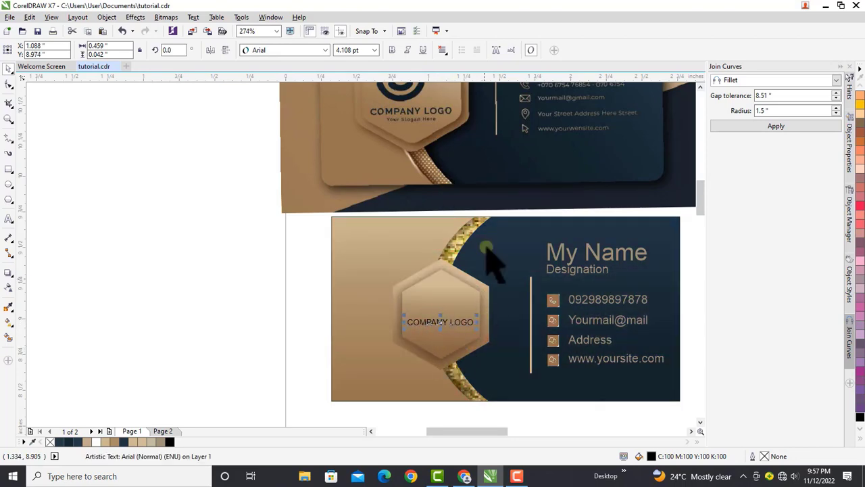
pyautogui.click(391, 50)
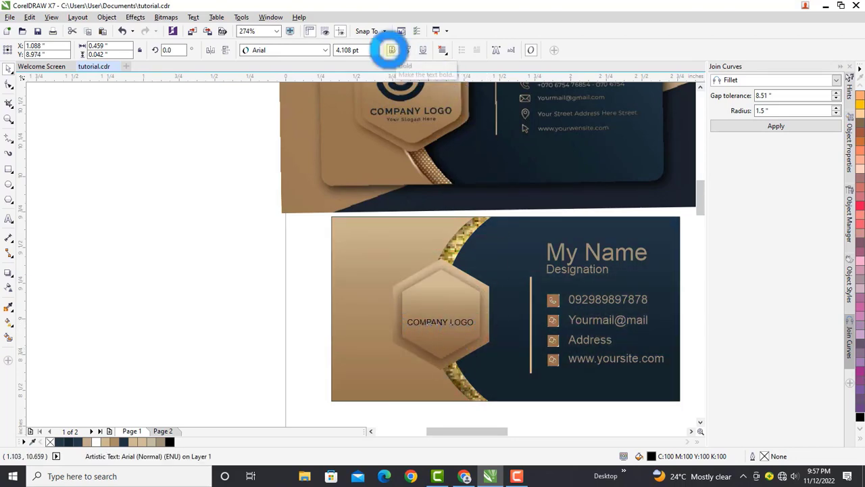
pyautogui.click(439, 392)
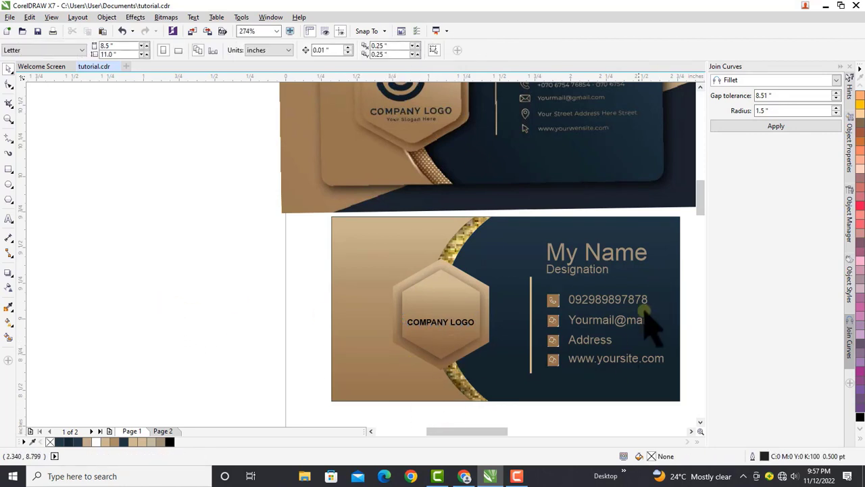
# Place a copy of the "COMPANY LOGO" text directly beneath the original on the hexagon badge
pyautogui.click(435, 327)
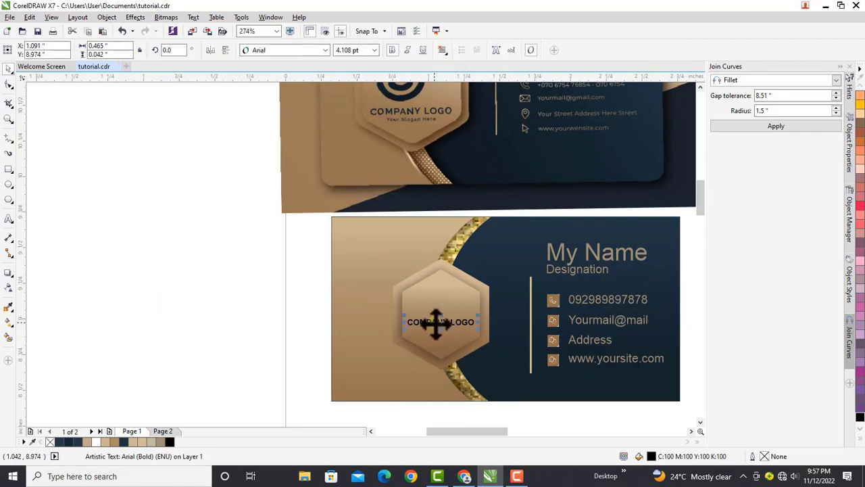
pyautogui.moveTo(435, 322); pyautogui.dragTo(436, 330)
pyautogui.click(465, 349)
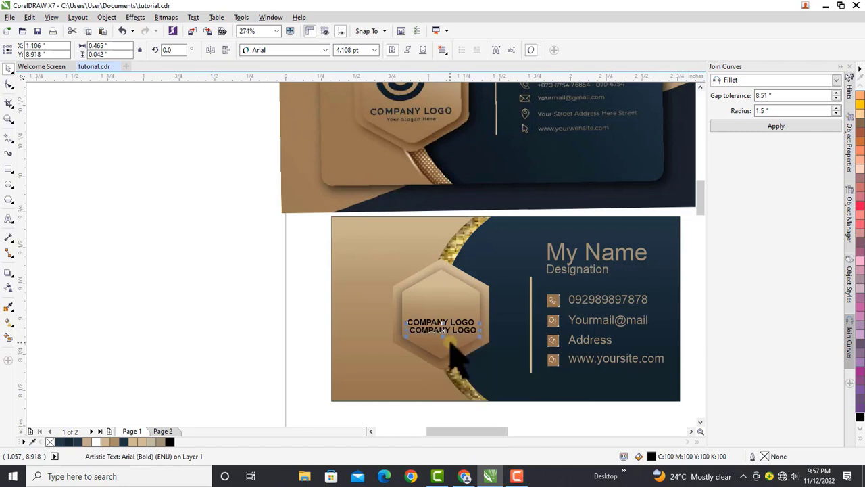
# Replace the lower copy's wording with "Your Slogan Here" and remove its bold formatting
pyautogui.doubleClick(455, 330)
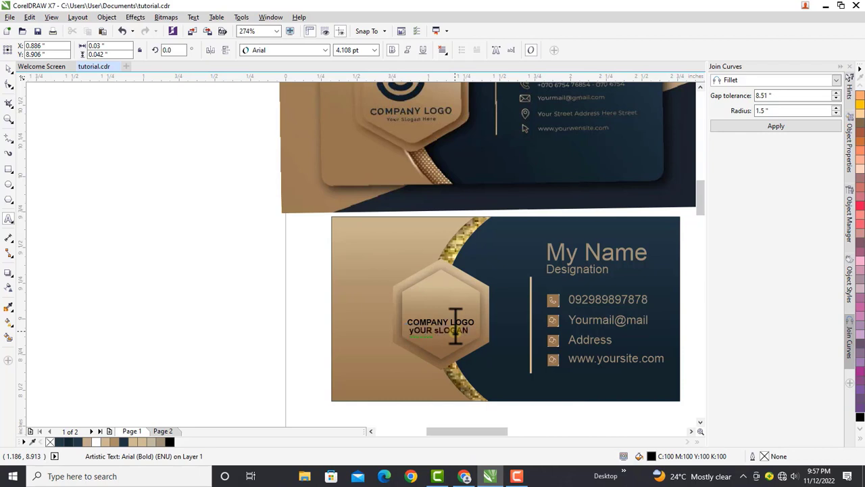
pyautogui.click(455, 326)
pyautogui.click(456, 328)
pyautogui.click(455, 328)
pyautogui.click(456, 329)
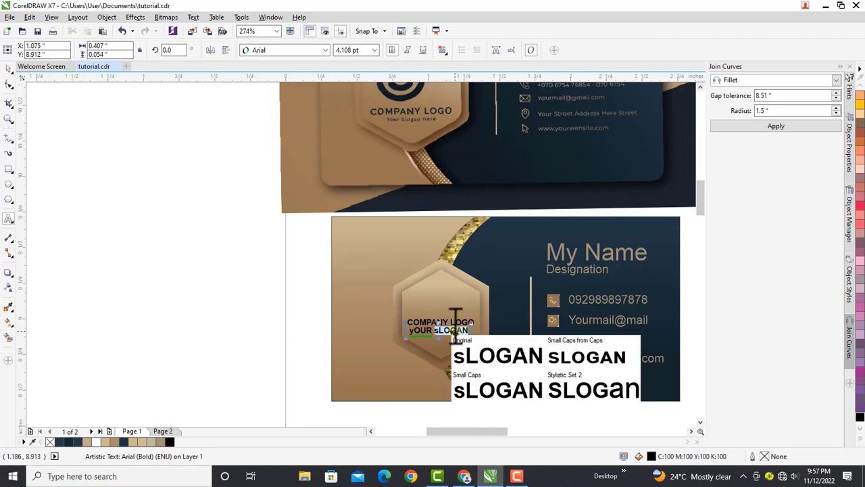
pyautogui.click(455, 328)
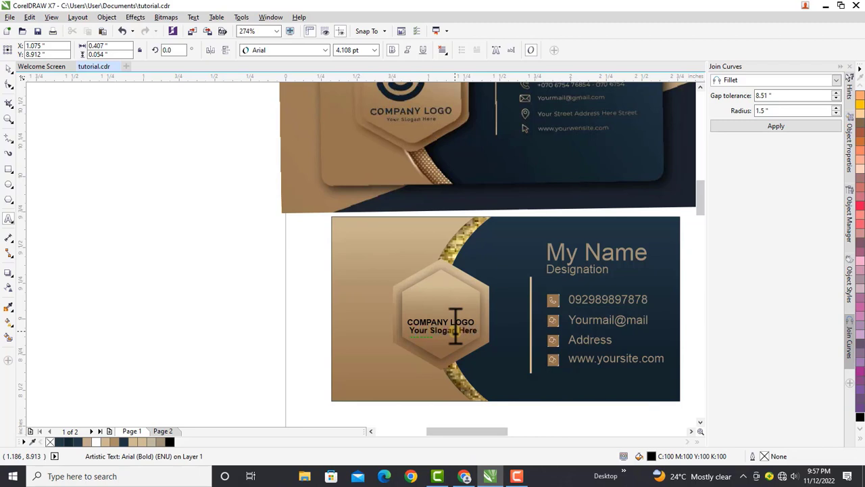
pyautogui.hotkey('ctrl', 'space')
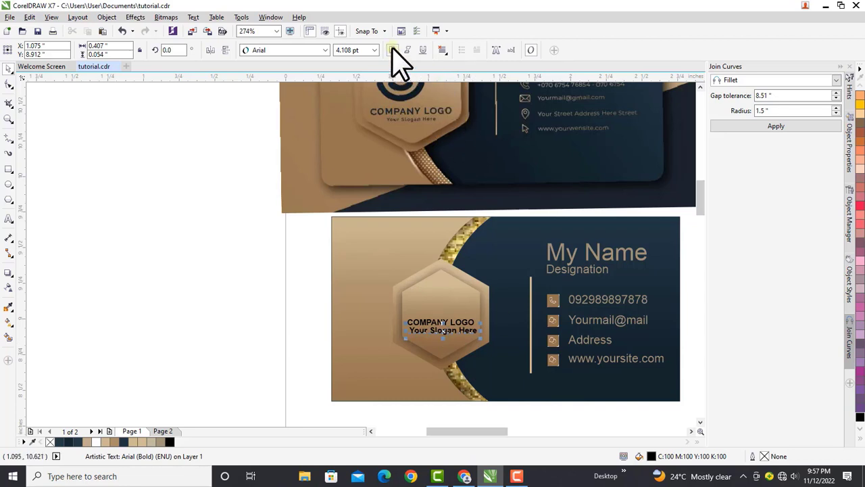
pyautogui.click(251, 313)
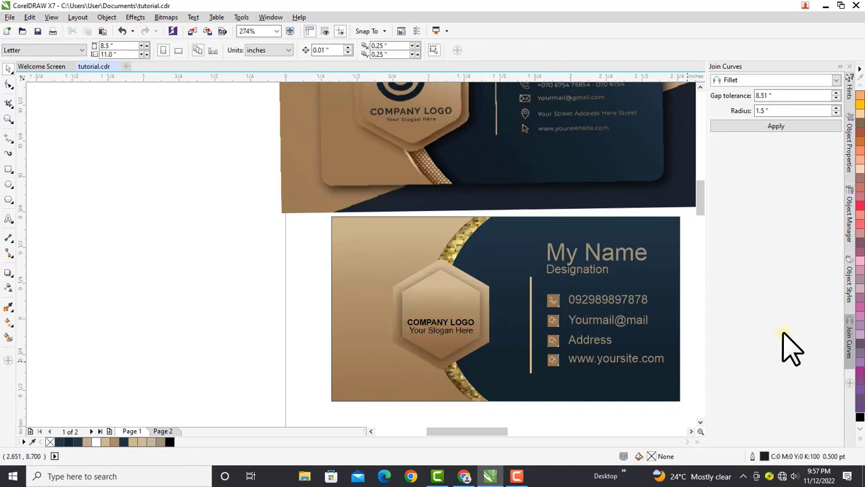
# Crop the reference image to the edges of its business card by moving the bitmap's boundary nodes inward
pyautogui.click(276, 32)
pyautogui.click(256, 40)
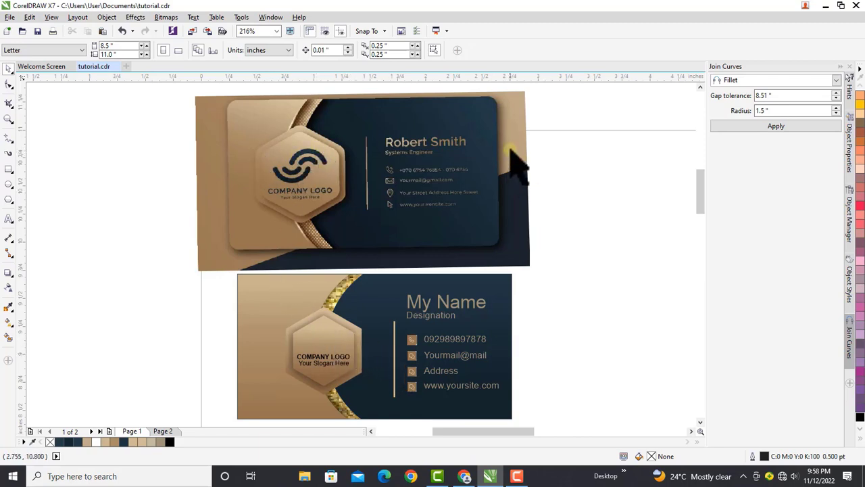
pyautogui.click(9, 85)
pyautogui.click(207, 95)
pyautogui.moveTo(184, 89); pyautogui.dragTo(566, 294)
pyautogui.moveTo(529, 265); pyautogui.dragTo(529, 249)
pyautogui.moveTo(555, 282); pyautogui.dragTo(505, 281)
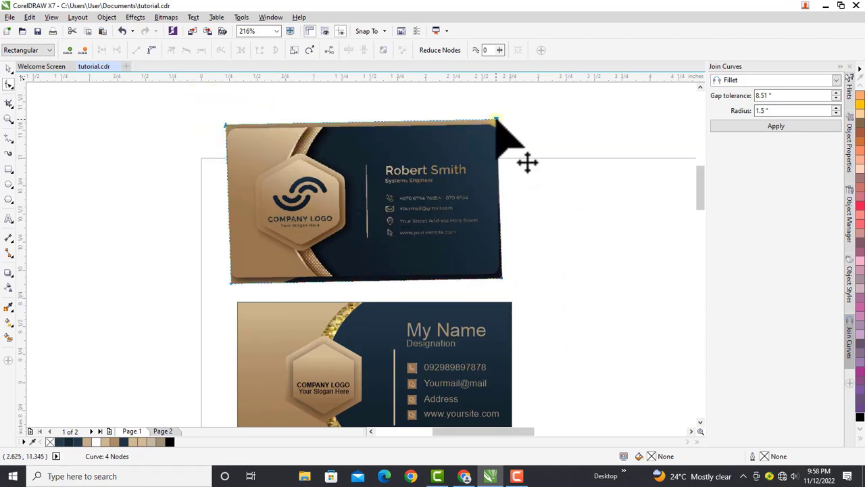
pyautogui.moveTo(497, 119); pyautogui.dragTo(497, 126)
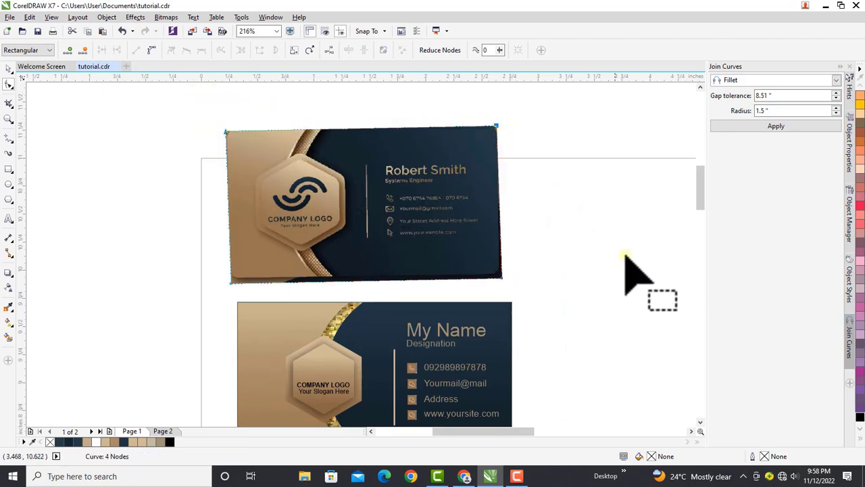
pyautogui.press('space')
pyautogui.scroll(-3, 703, 192)
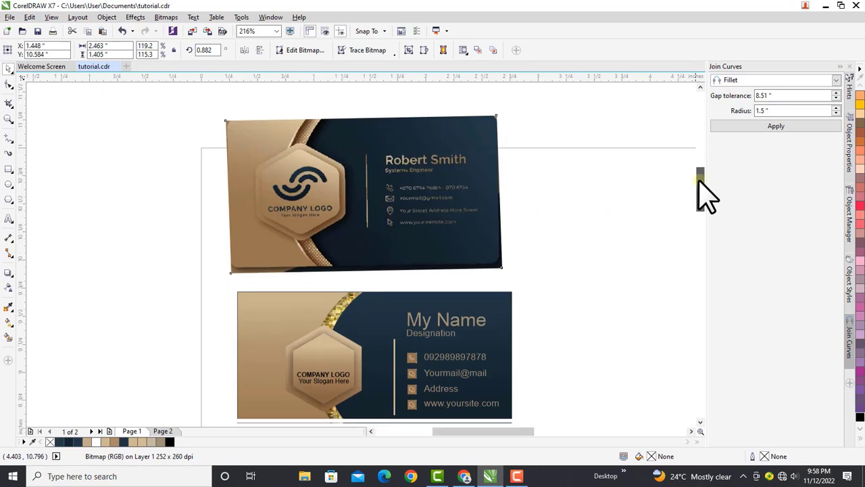
pyautogui.click(601, 267)
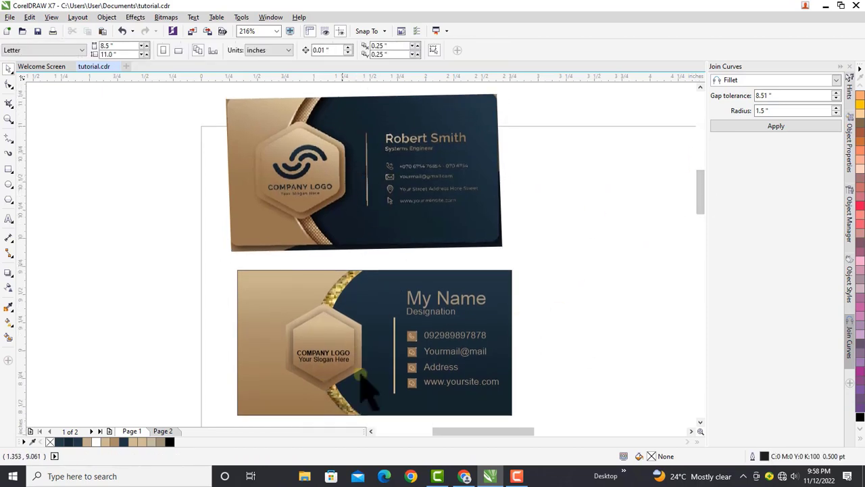